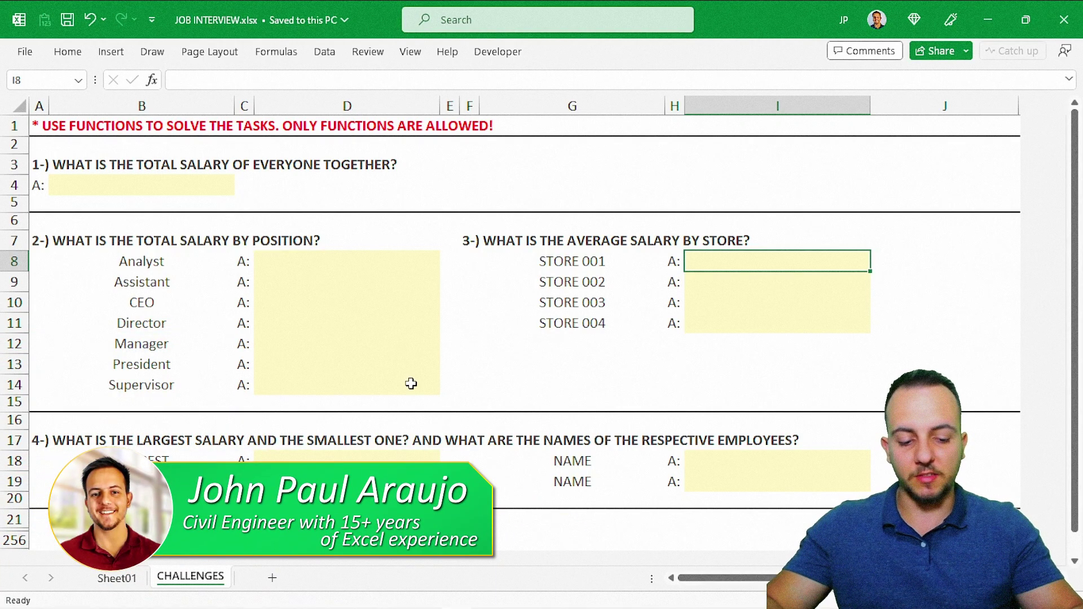
Review the salary questions on the CHALLENGES sheet and the employee dataset on Sheet01
key("ctrl+Page_Up")
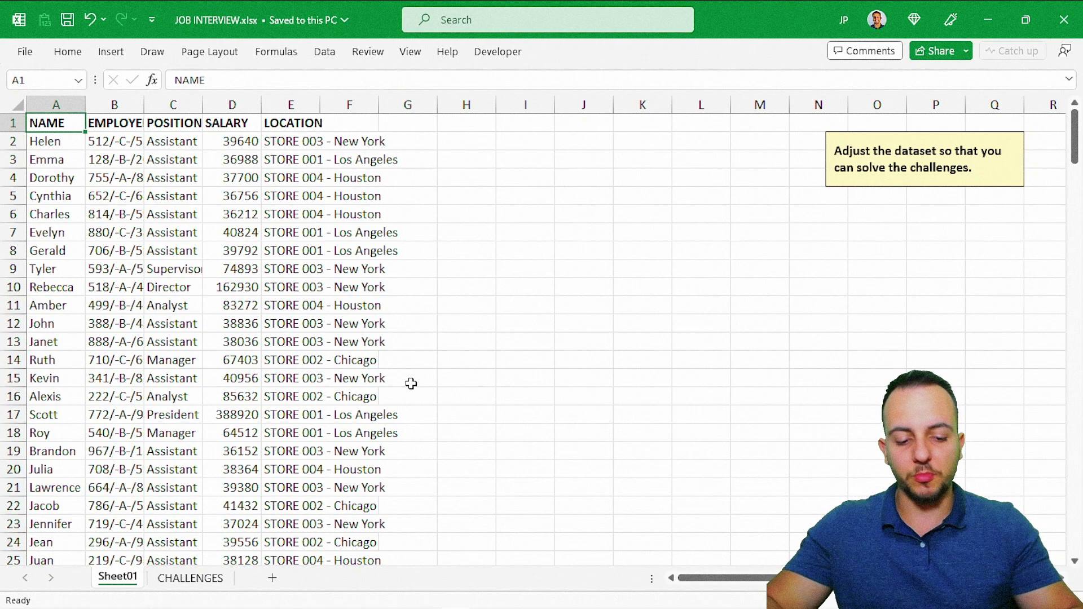
key("ctrl+Page_Down")
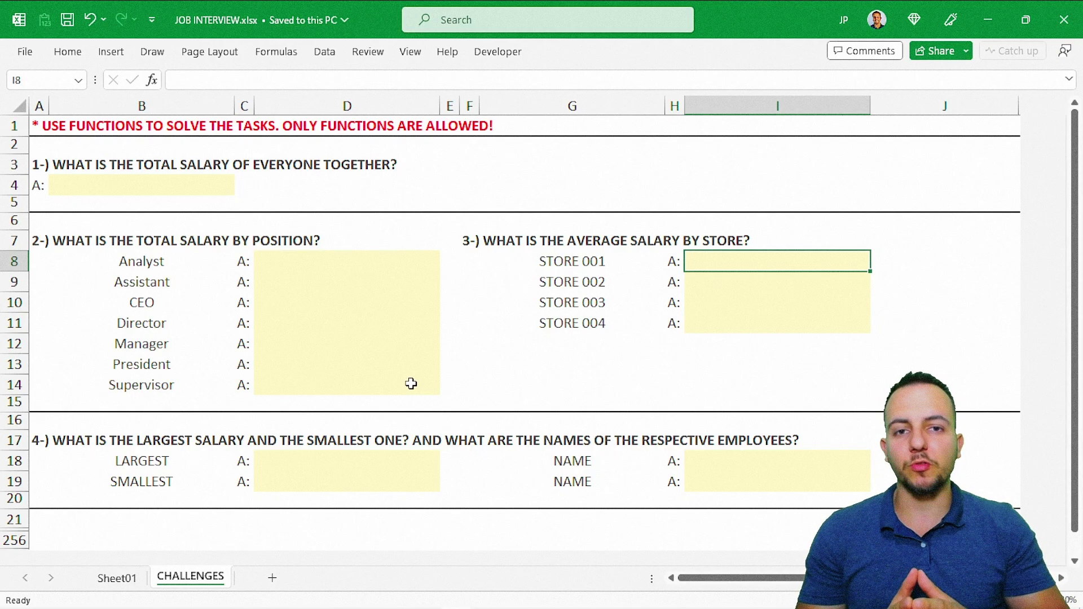
key("ctrl+Page_Up")
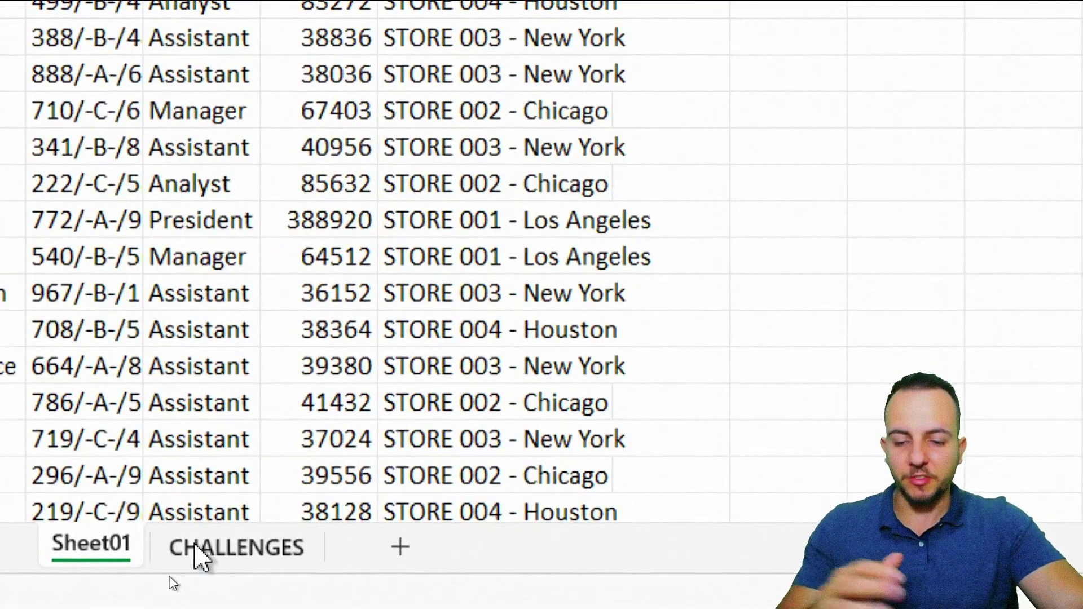
left_click(199, 553)
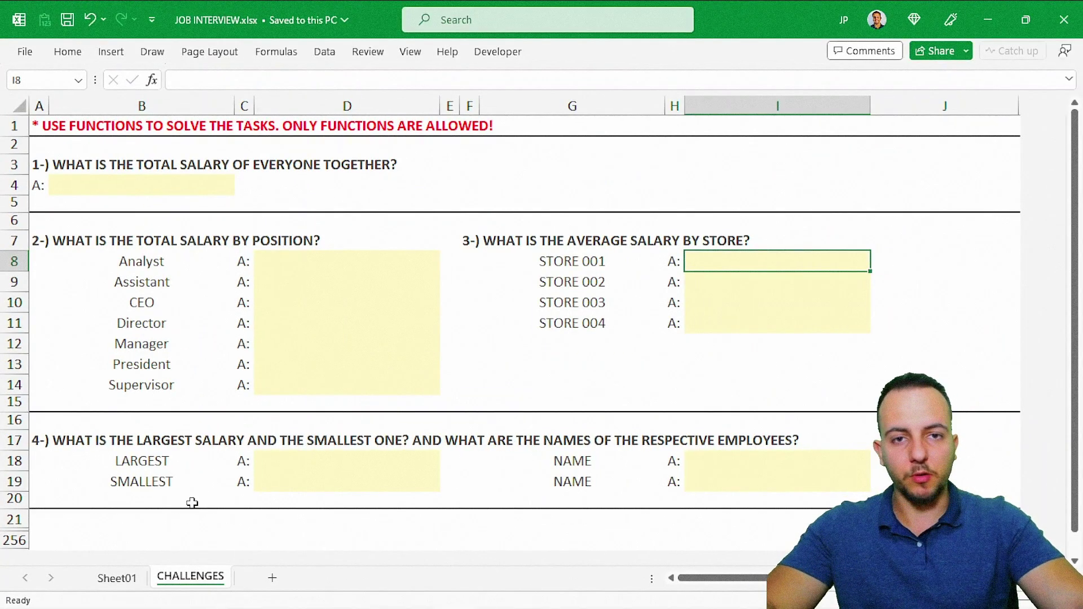
left_click(122, 603)
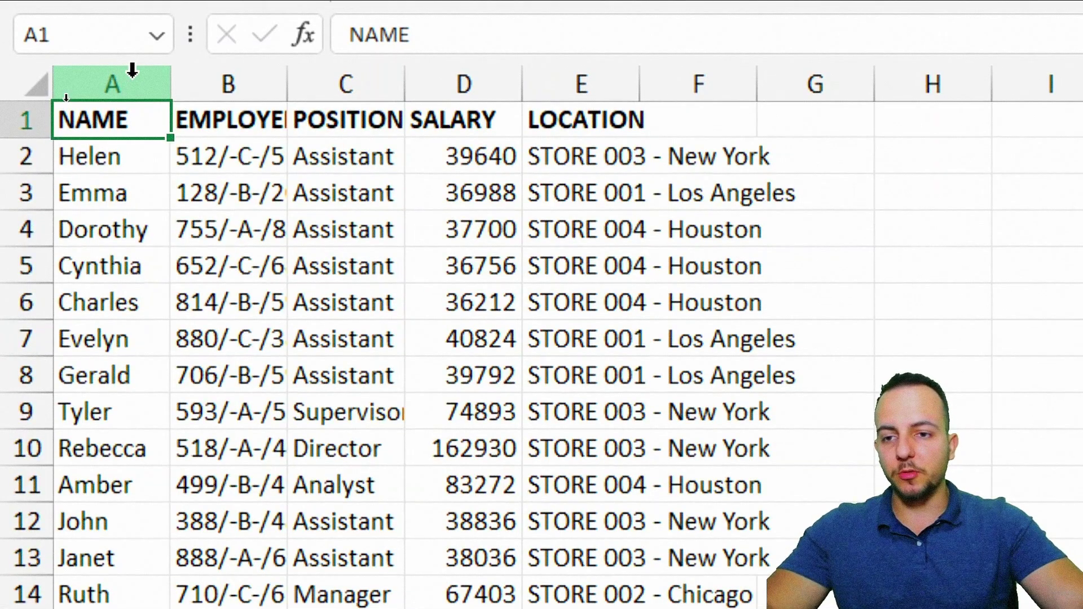
Examine the NAME, EMPLOYEE-ID, POSITION, SALARY and LOCATION columns of the dataset on Sheet01
left_click(64, 102)
left_click(225, 76)
left_click(361, 87)
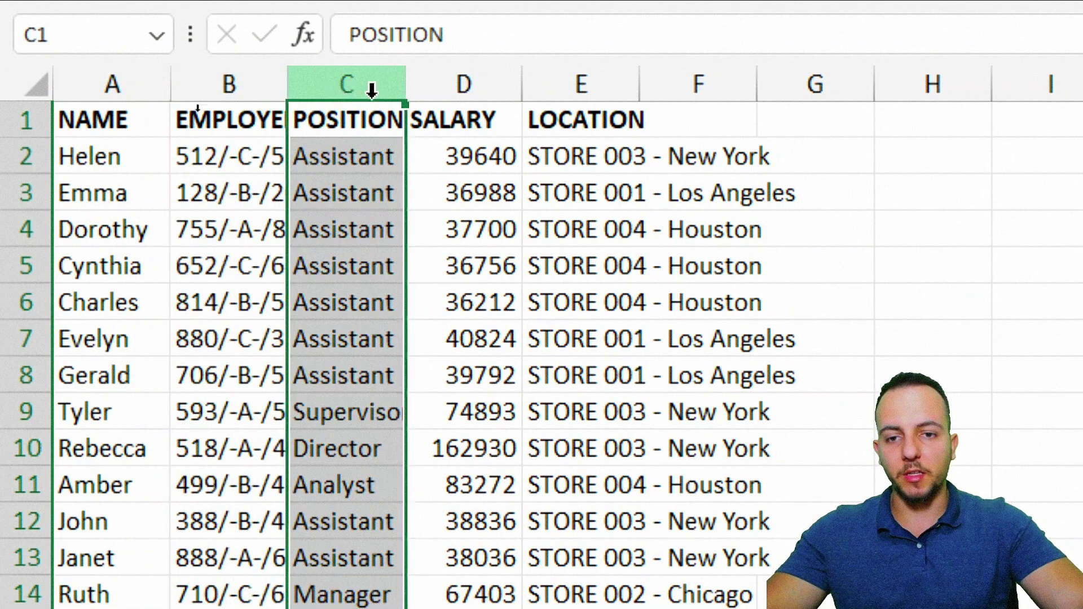
left_click(488, 91)
left_click(582, 85)
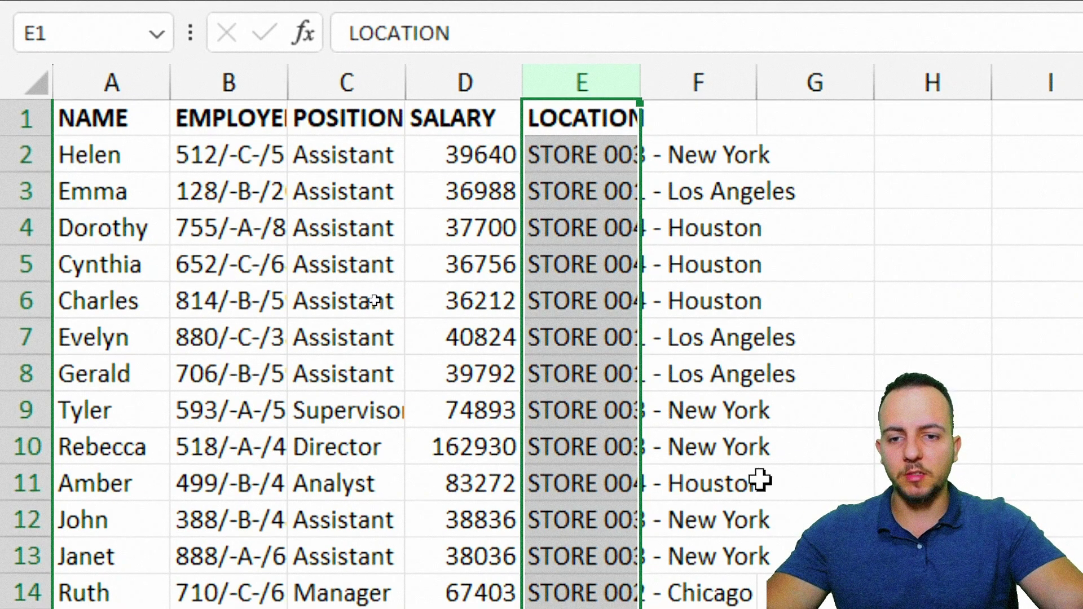
left_click(116, 128)
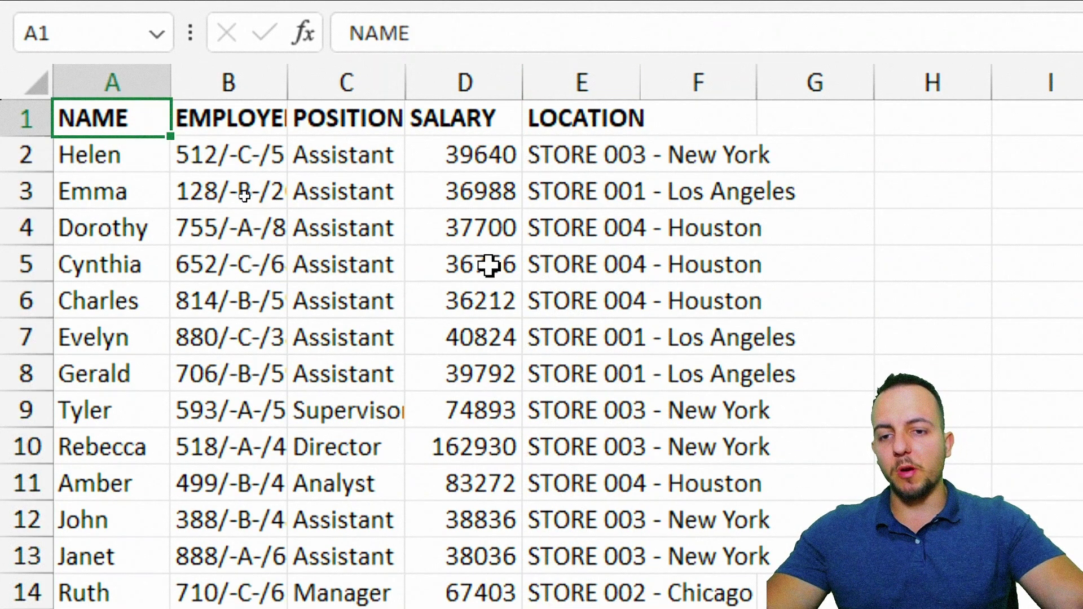
left_click(215, 80)
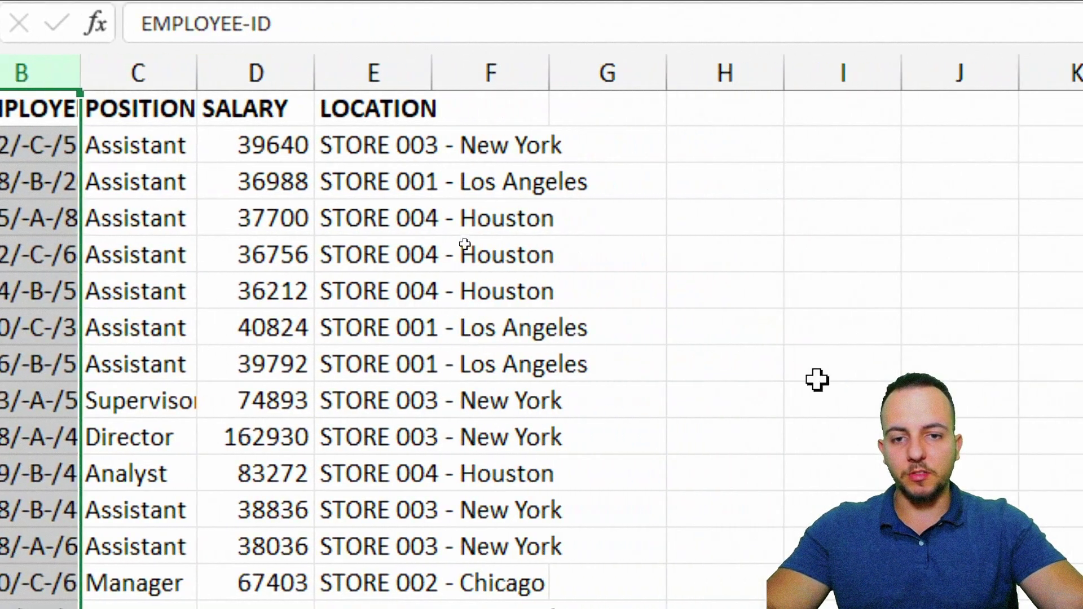
left_click(404, 75)
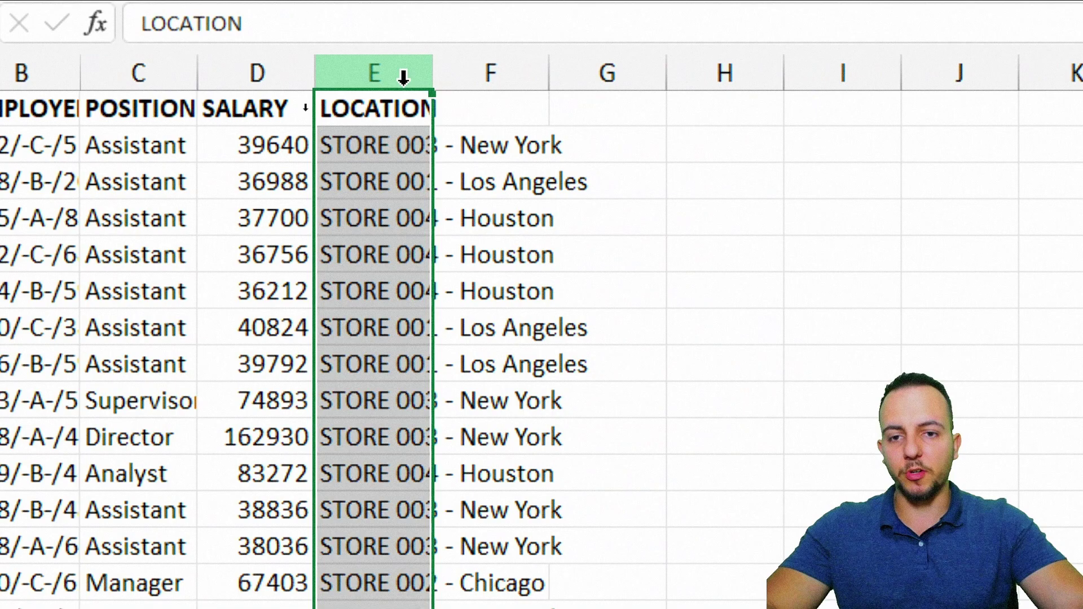
left_click(386, 119)
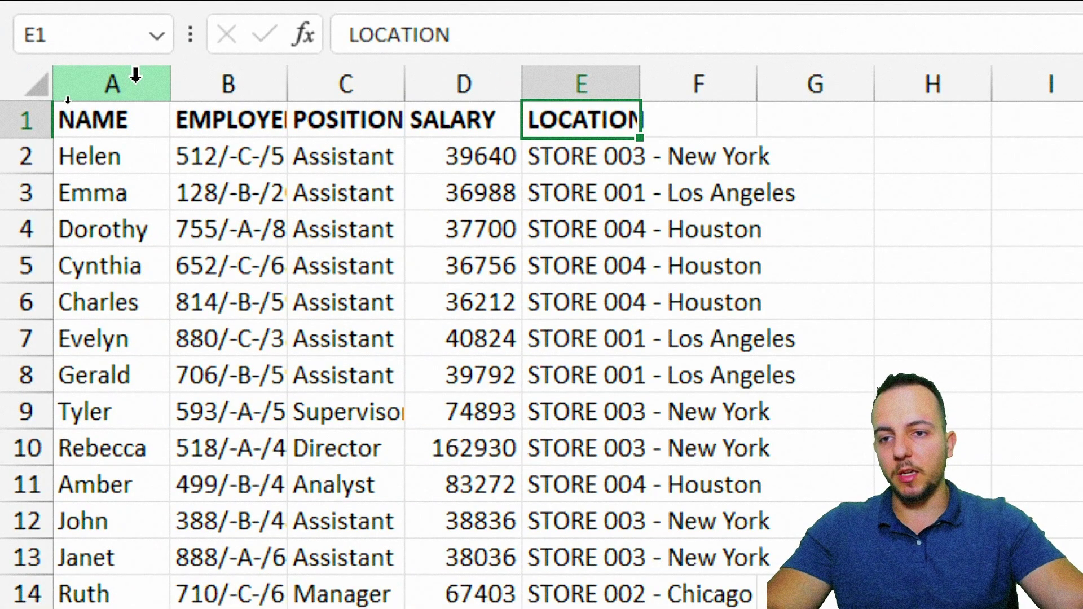
Auto-fit the widths of columns A through E on Sheet01 to their contents
left_click(133, 80)
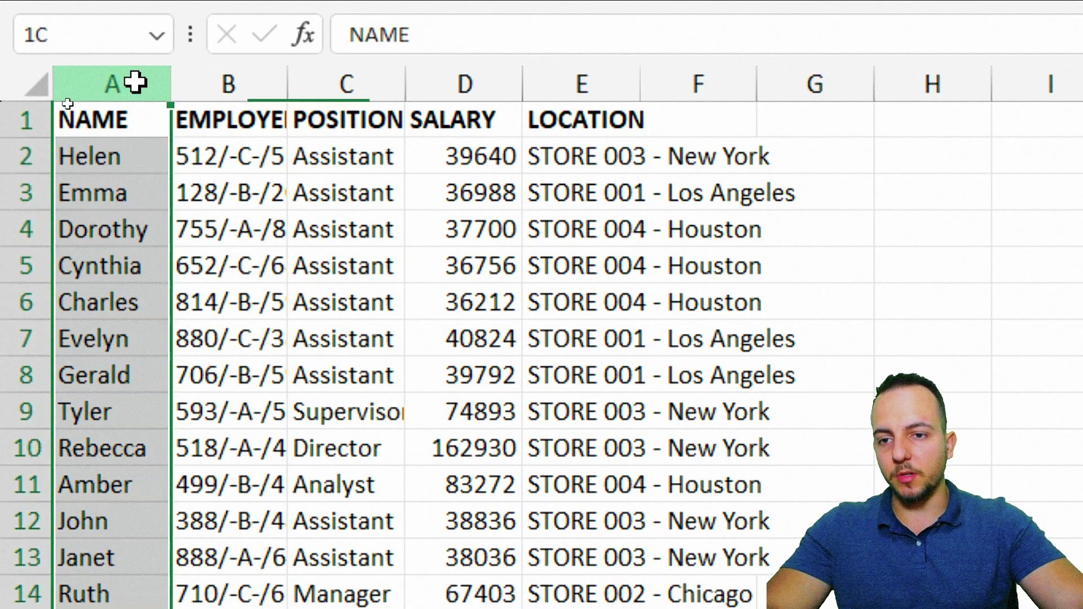
left_click_drag(133, 80, 623, 82)
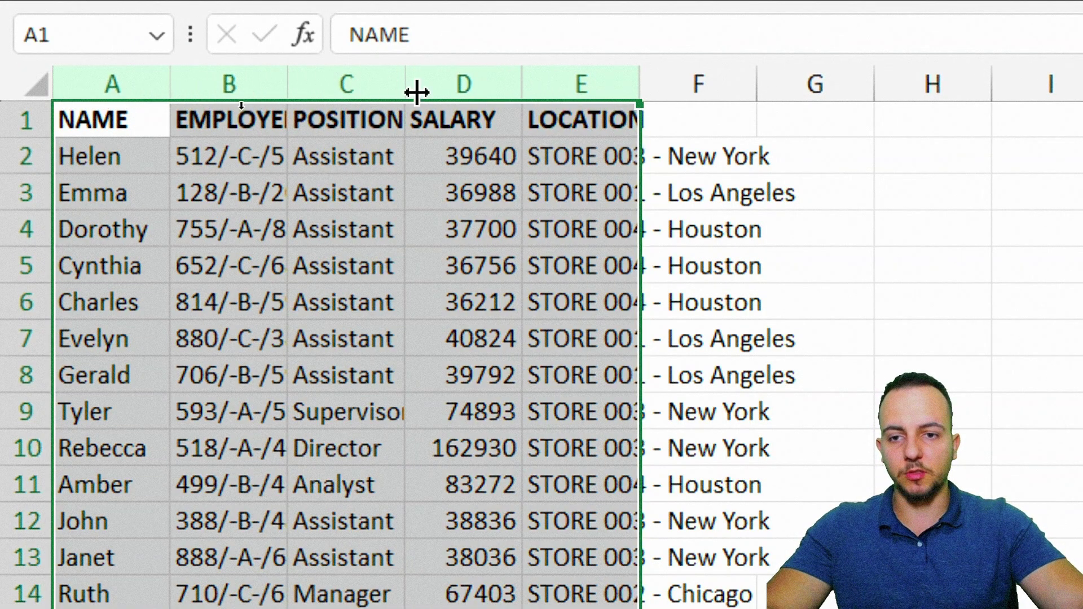
double_click(522, 85)
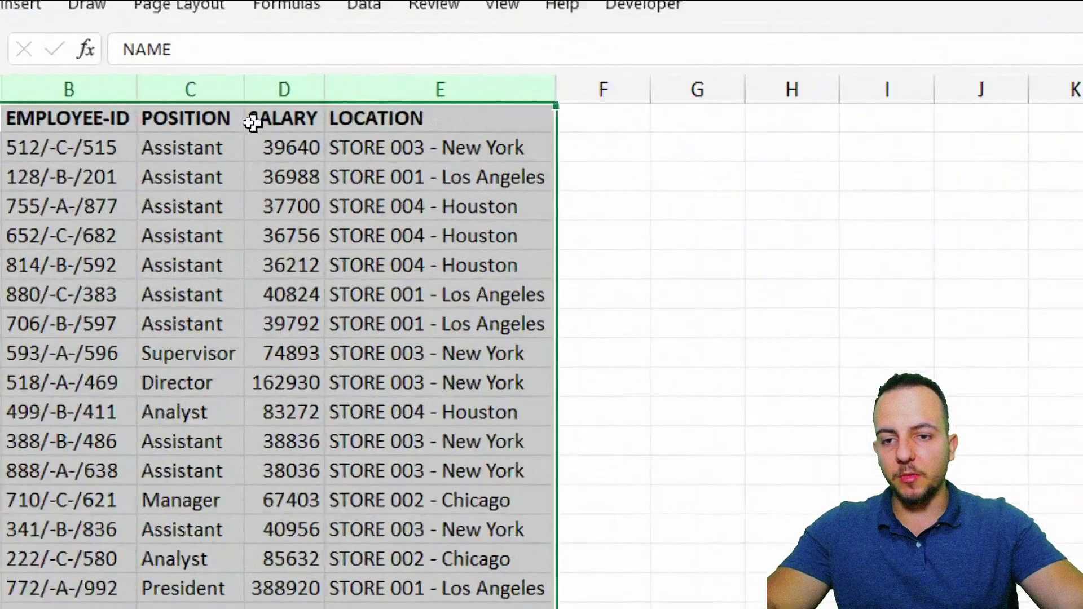
left_click(273, 121)
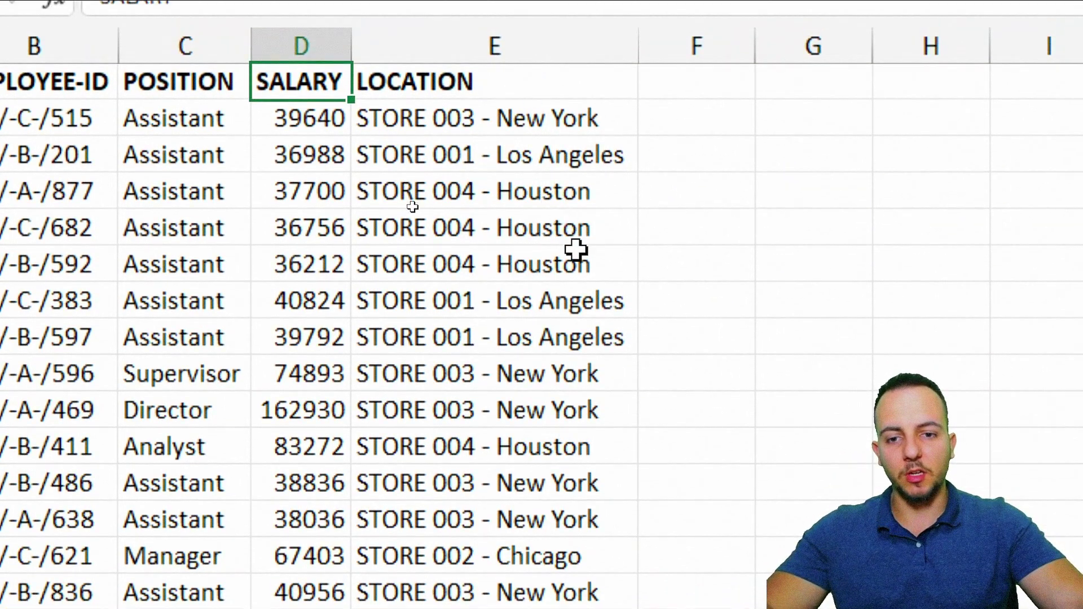
left_click_drag(480, 183, 333, 282)
left_click_drag(429, 158, 467, 349)
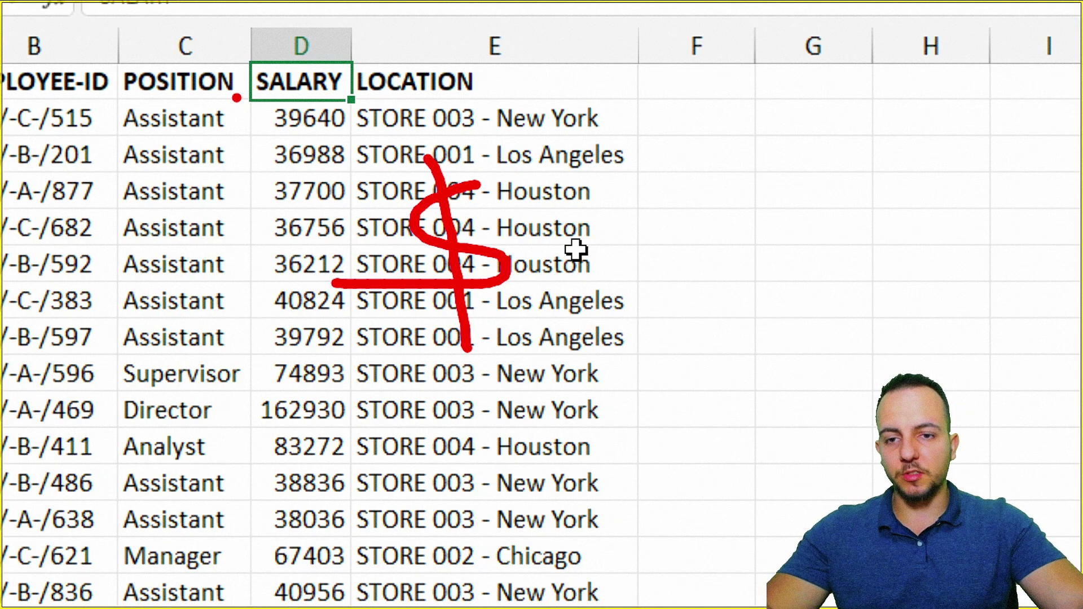
left_click_drag(237, 96, 364, 97)
left_click_drag(375, 494, 528, 495)
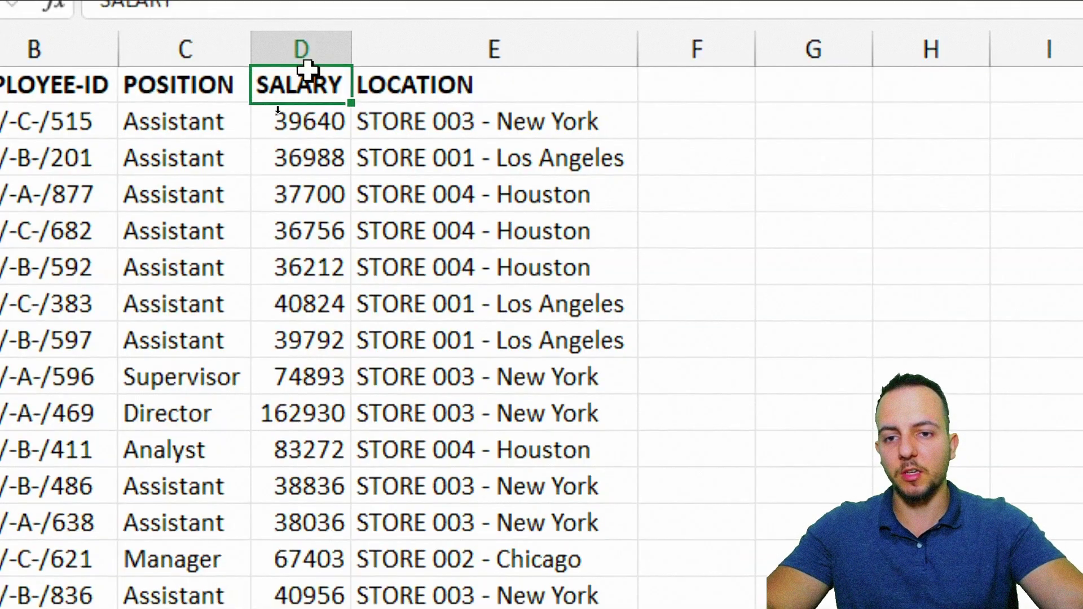
Format the SALARY column with the $ English (United States) accounting format
left_click(299, 51)
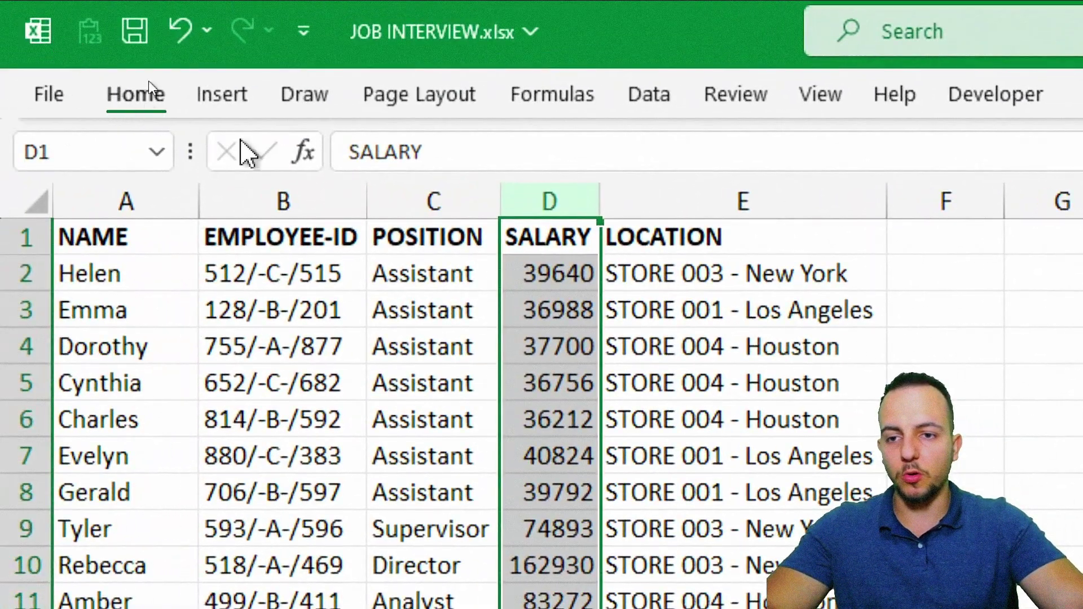
left_click(145, 91)
left_click(555, 209)
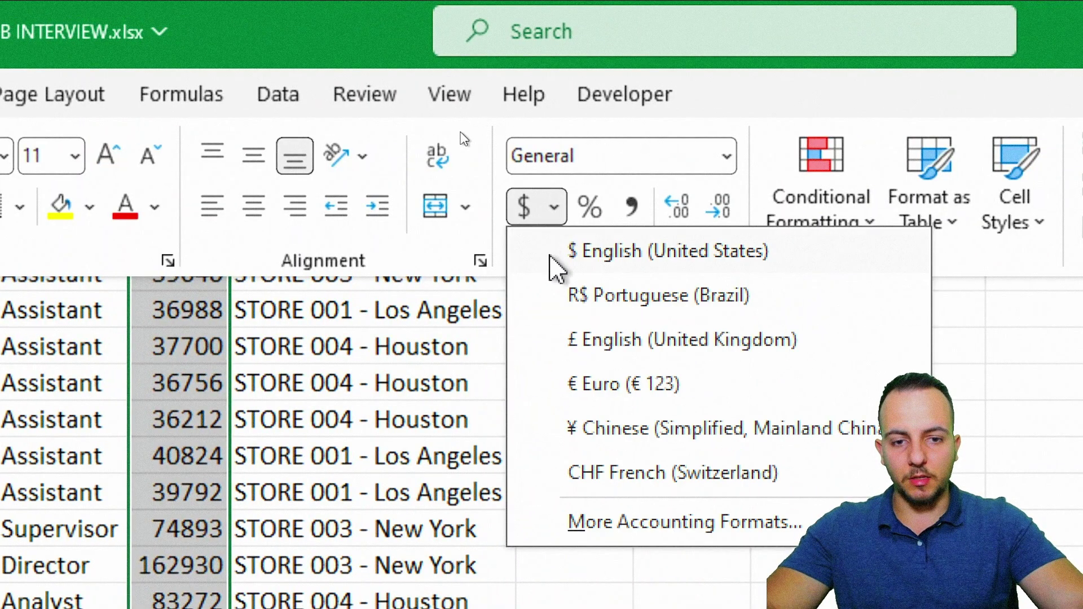
left_click(564, 250)
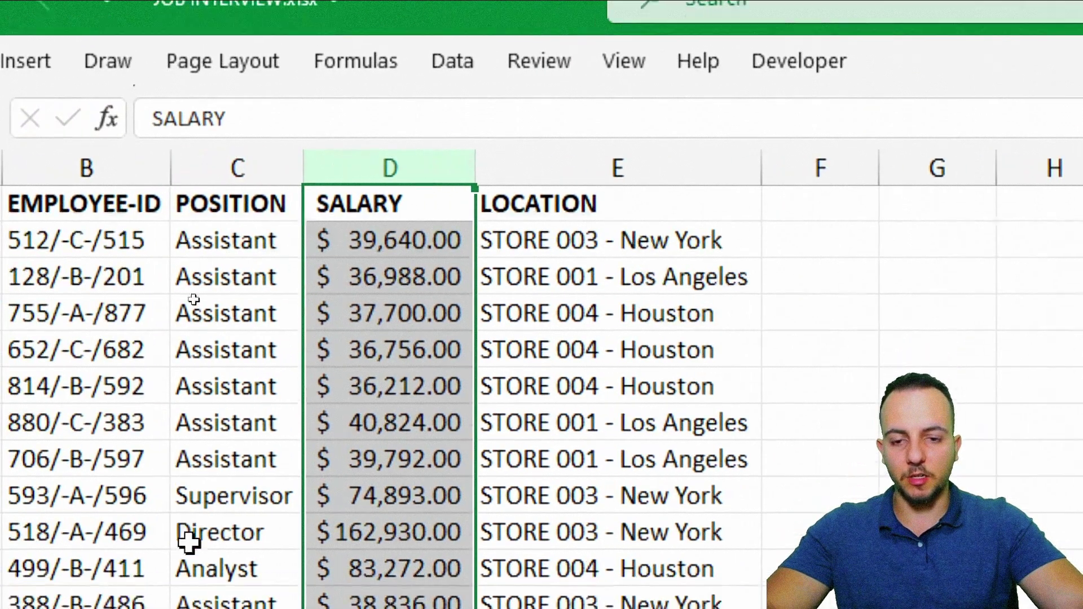
left_click(242, 528)
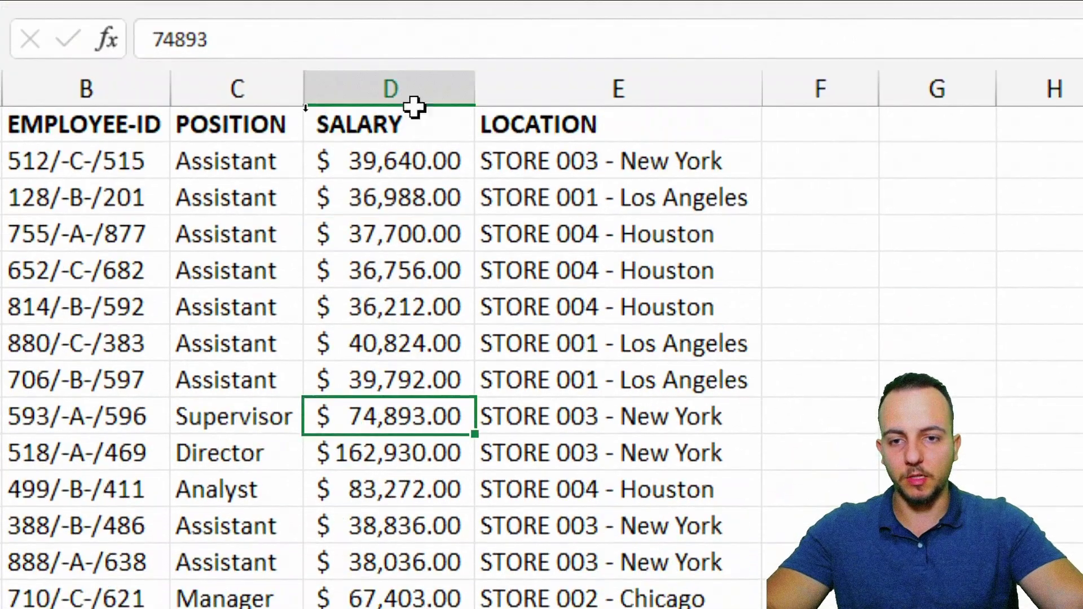
left_click(404, 92)
Compare the LOCATION entries on Sheet01 with the store names listed under question 3 on the CHALLENGES sheet
left_click(681, 148)
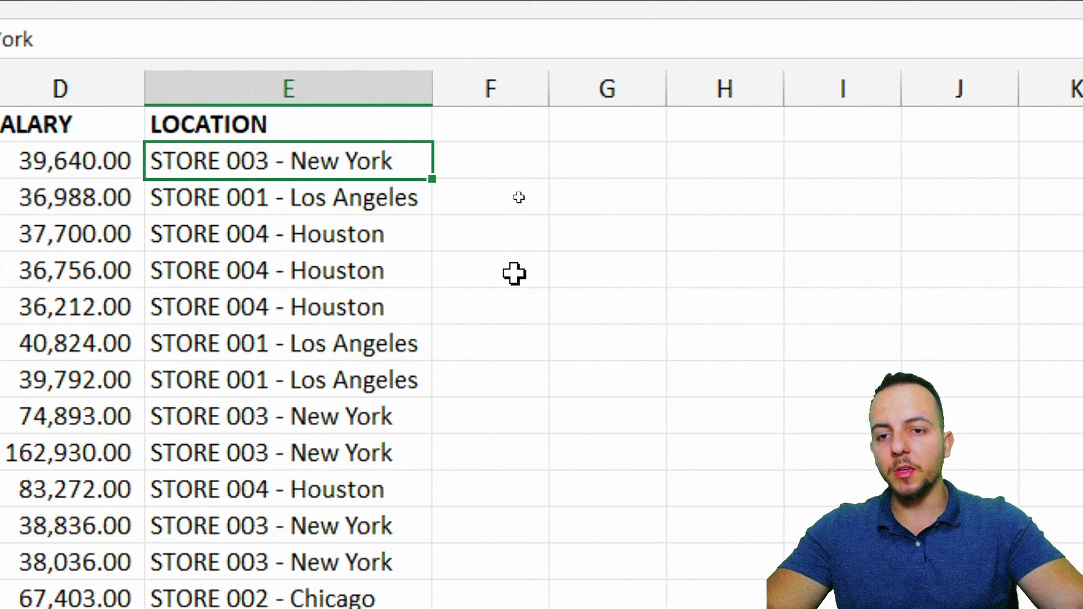
left_click(336, 79)
left_click(307, 148)
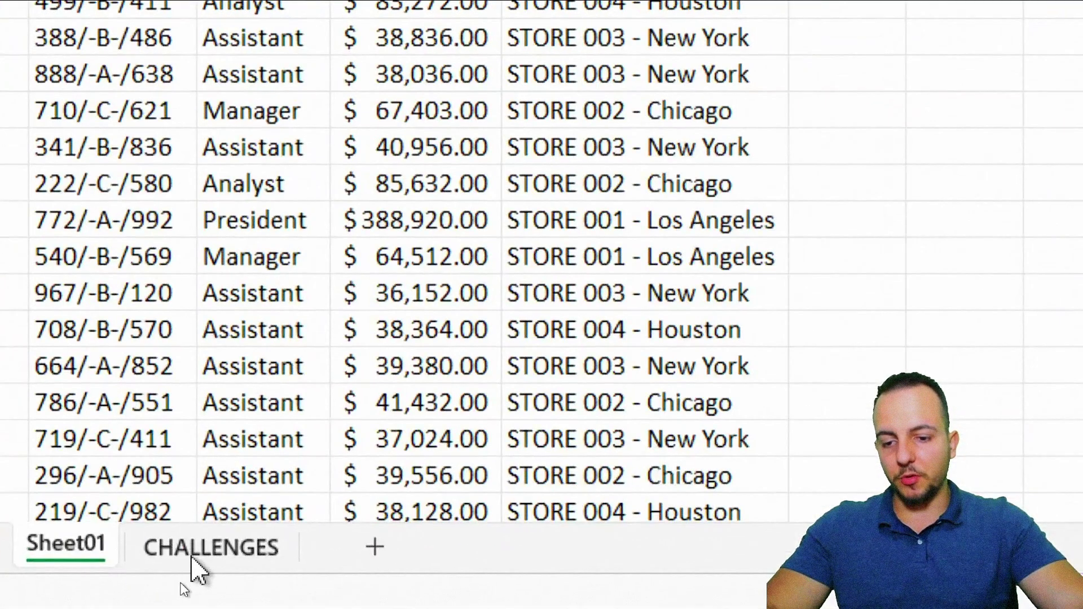
left_click(189, 579)
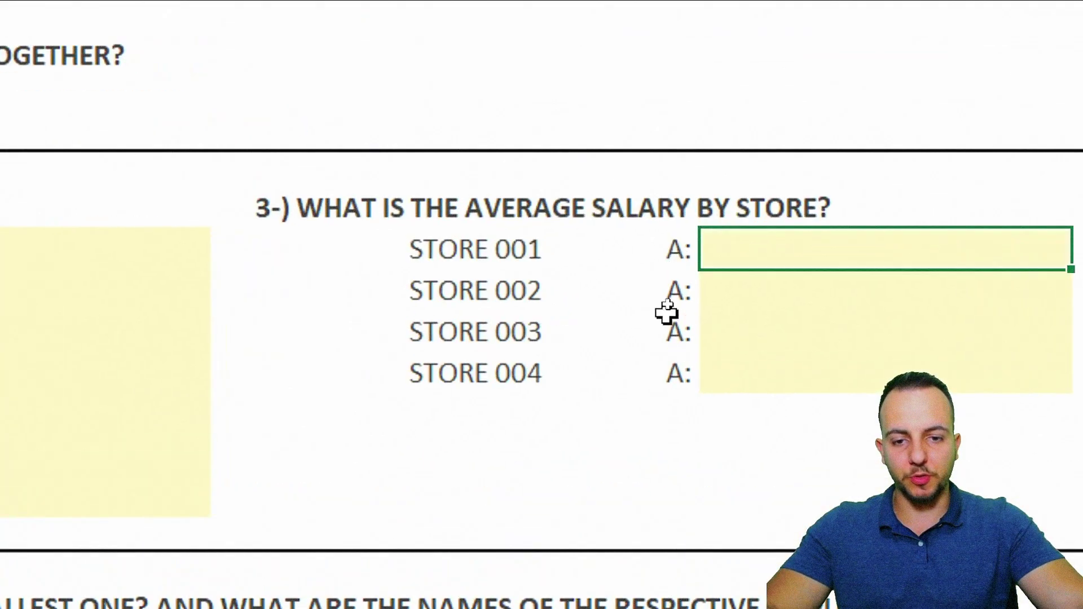
key("ctrl+2")
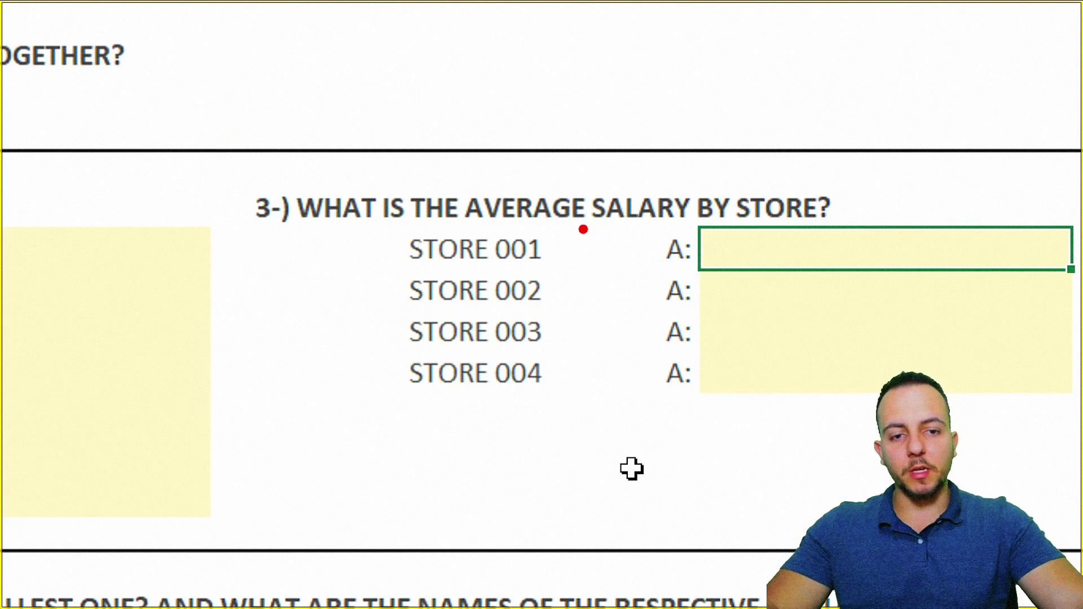
left_click_drag(581, 229, 860, 227)
left_click_drag(773, 197, 882, 141)
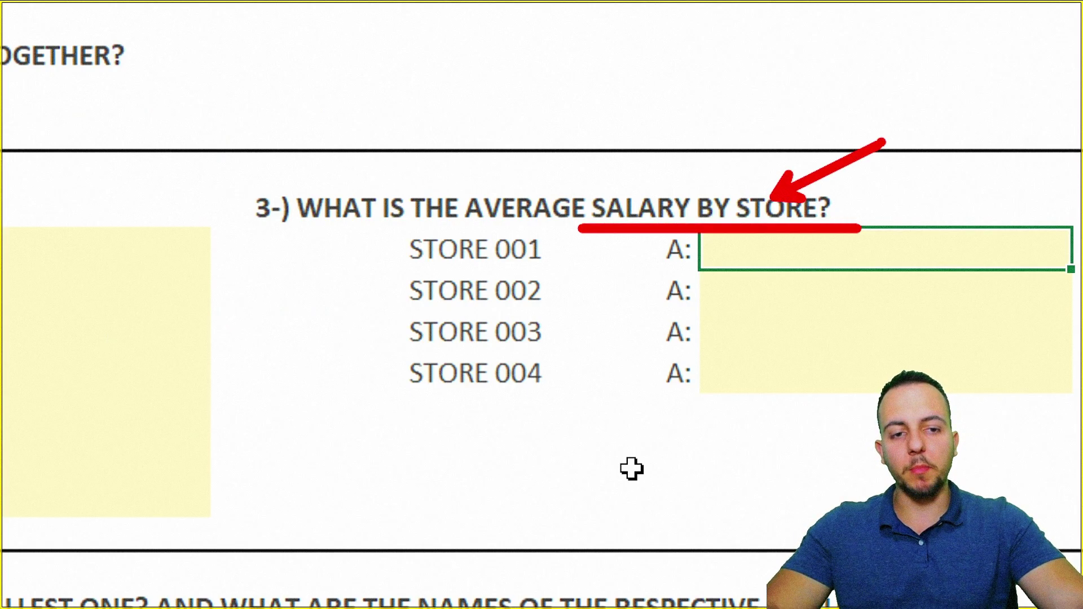
key("e")
left_click_drag(399, 222, 555, 415)
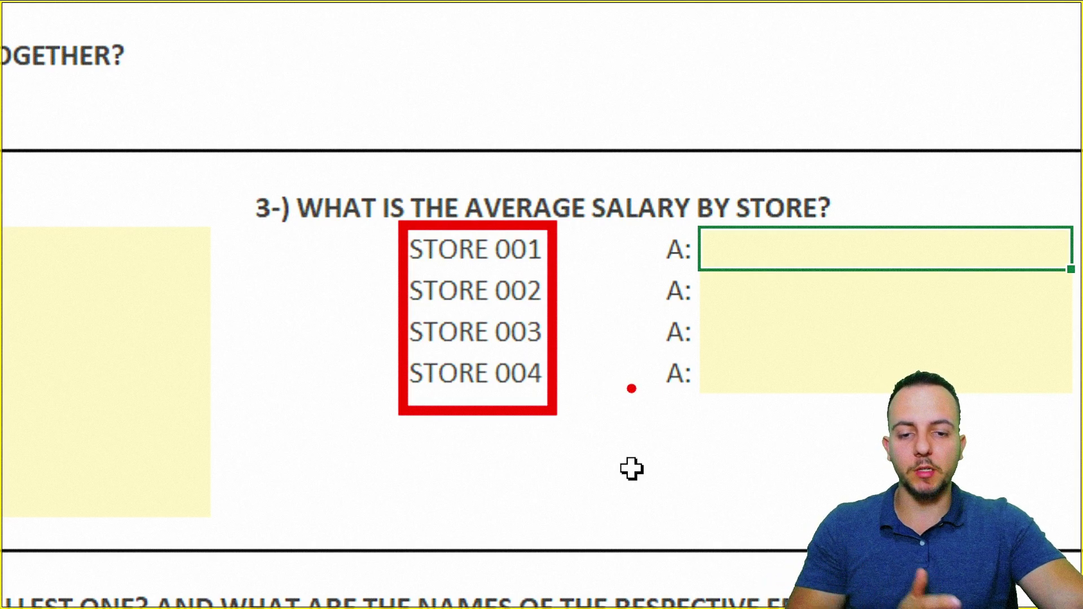
key("Escape")
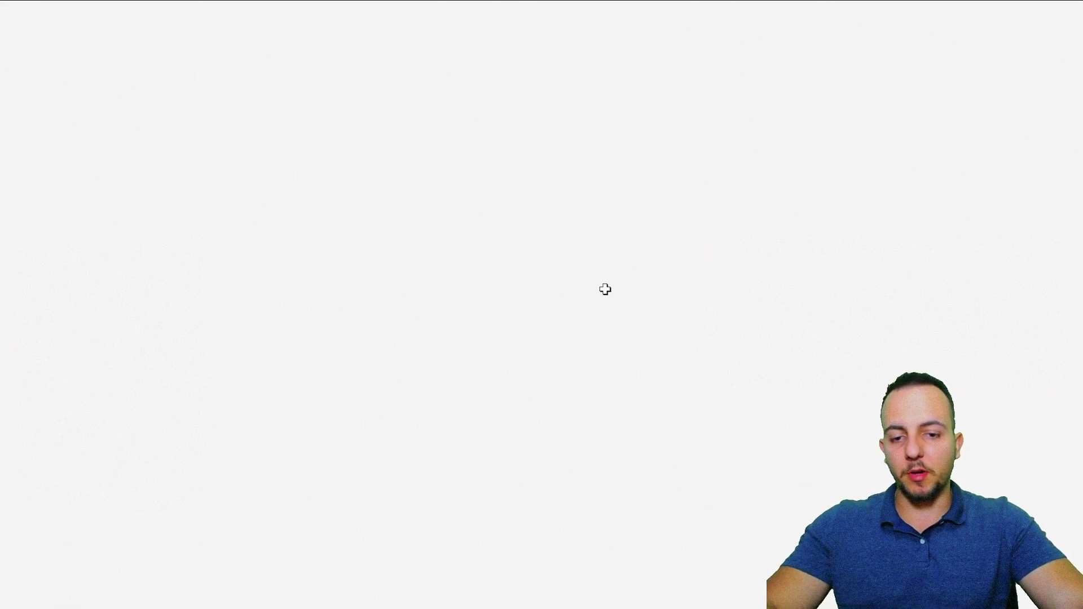
left_click(121, 578)
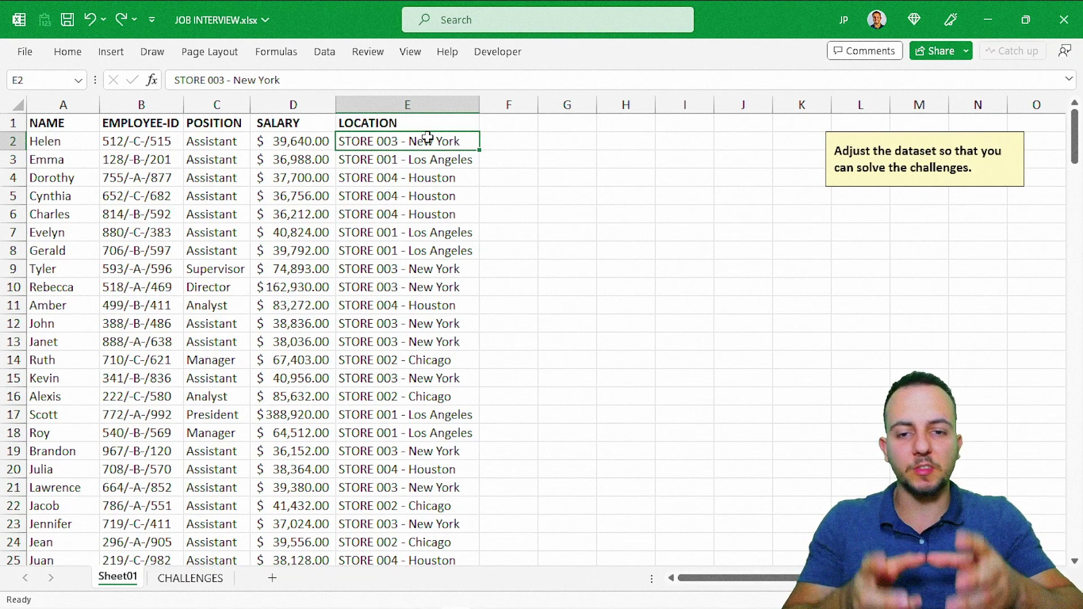
key("ctrl+Page_Down")
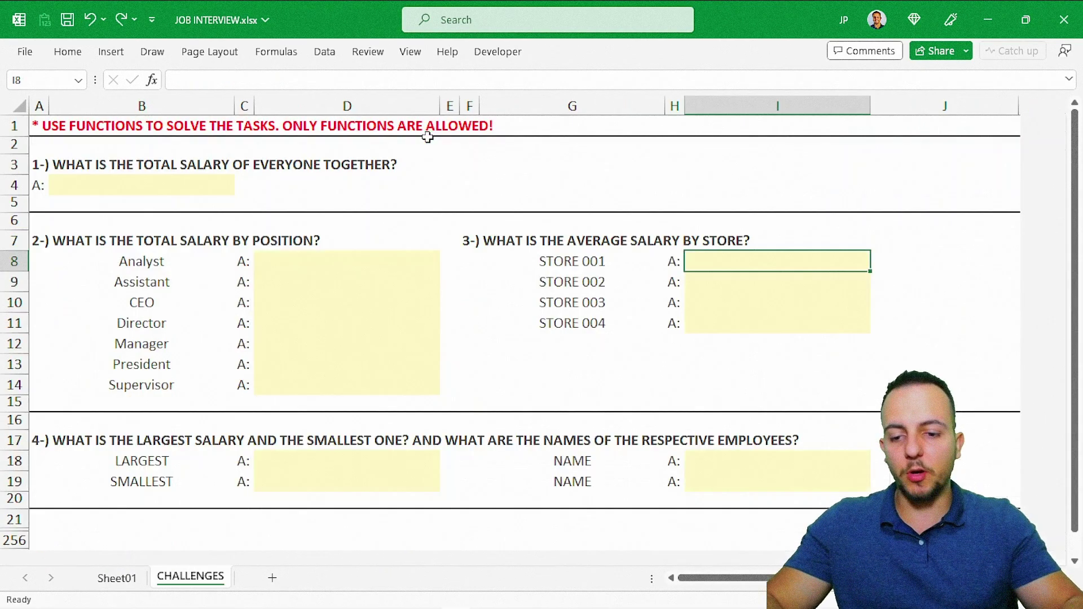
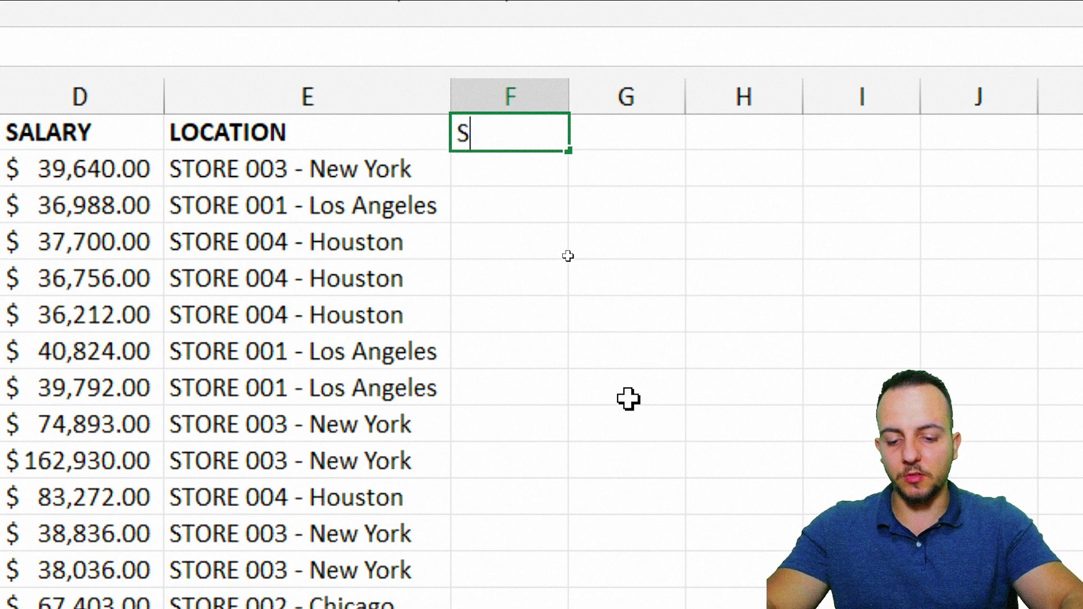
Enter the header STORE NAME in cell F1 of Sheet01 and widen column F to about the width of column E
key("BackSpace")
key("BackSpace")
type("TORE NAMES")
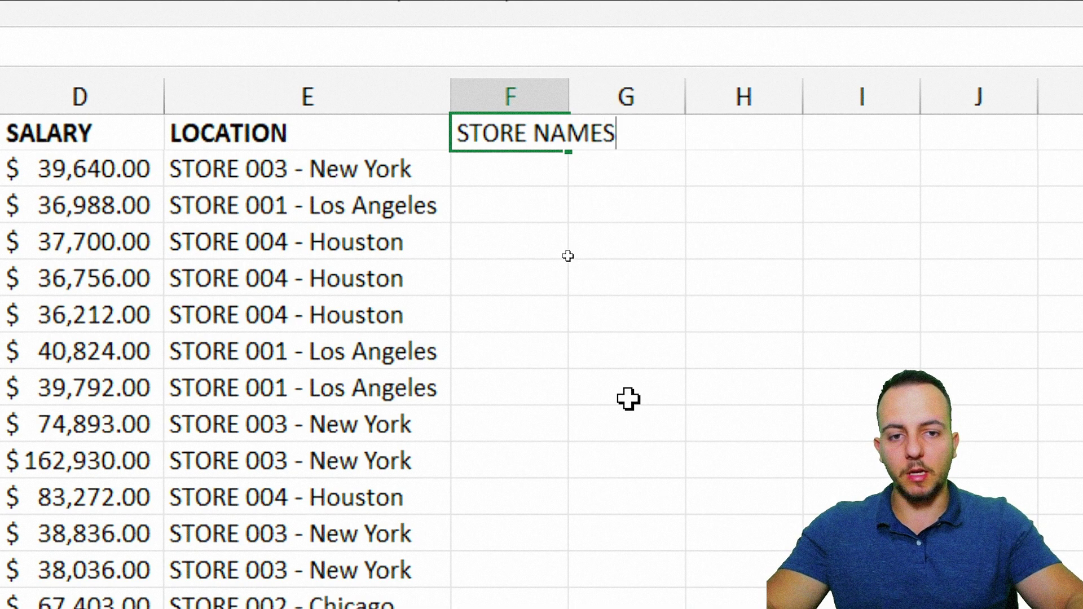
key("BackSpace")
key("Return")
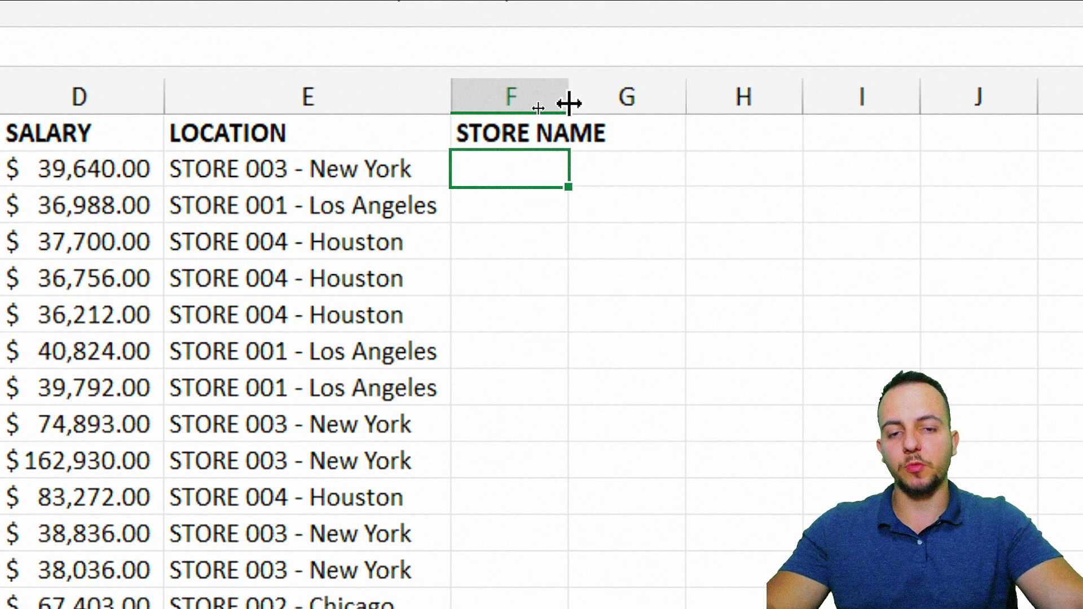
left_click_drag(568, 103, 742, 100)
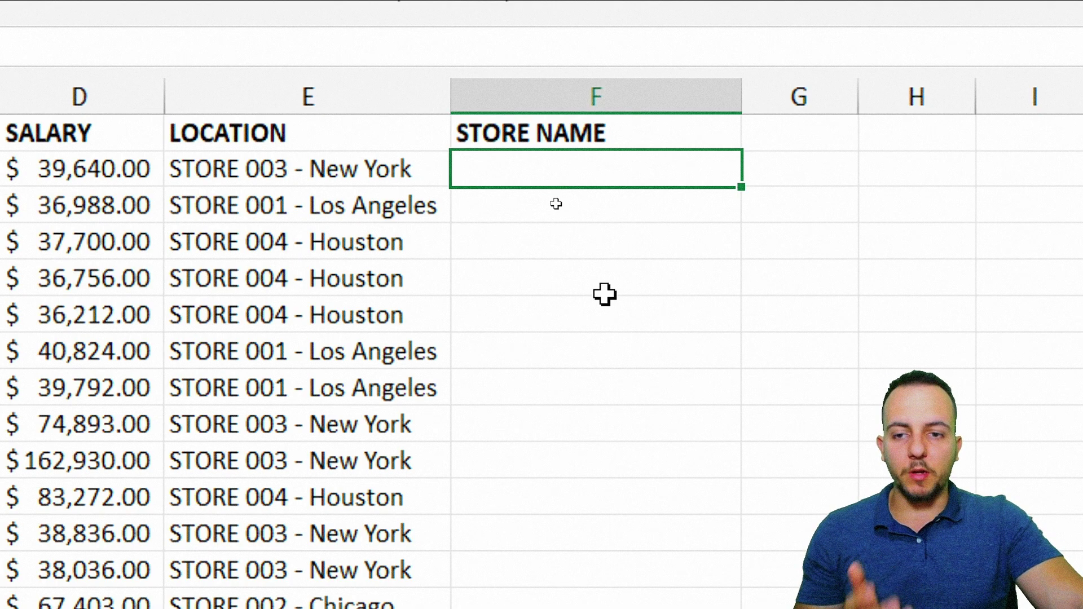
left_click_drag(319, 164, 357, 423)
left_click_drag(152, 150, 433, 191)
key("Escape")
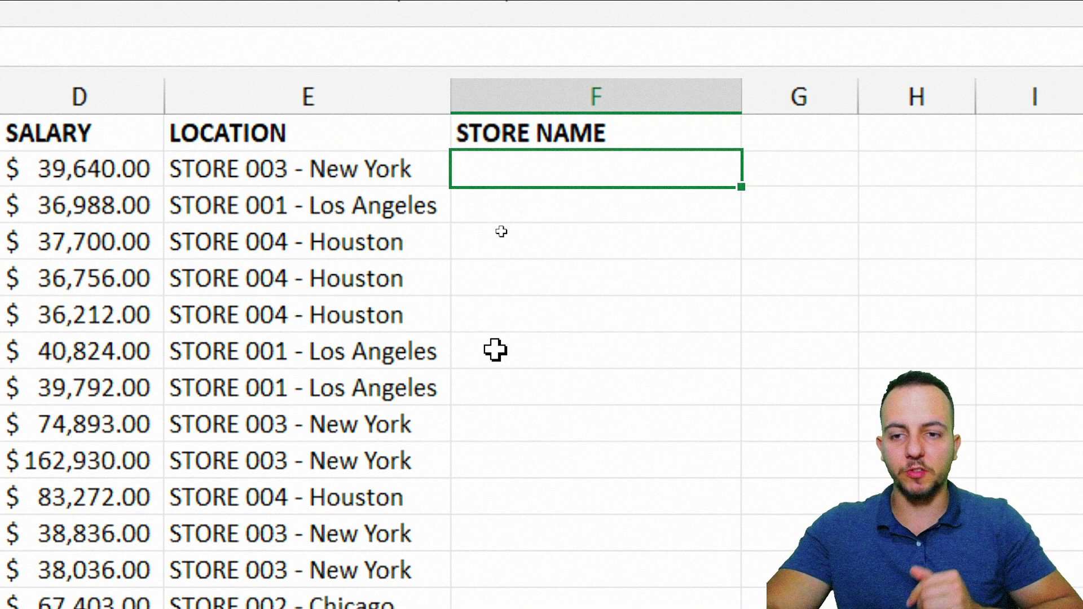
Enter STORE 003 in cell F2 of Sheet01 and Flash Fill the rest of the STORE NAME column
type("STORE 003")
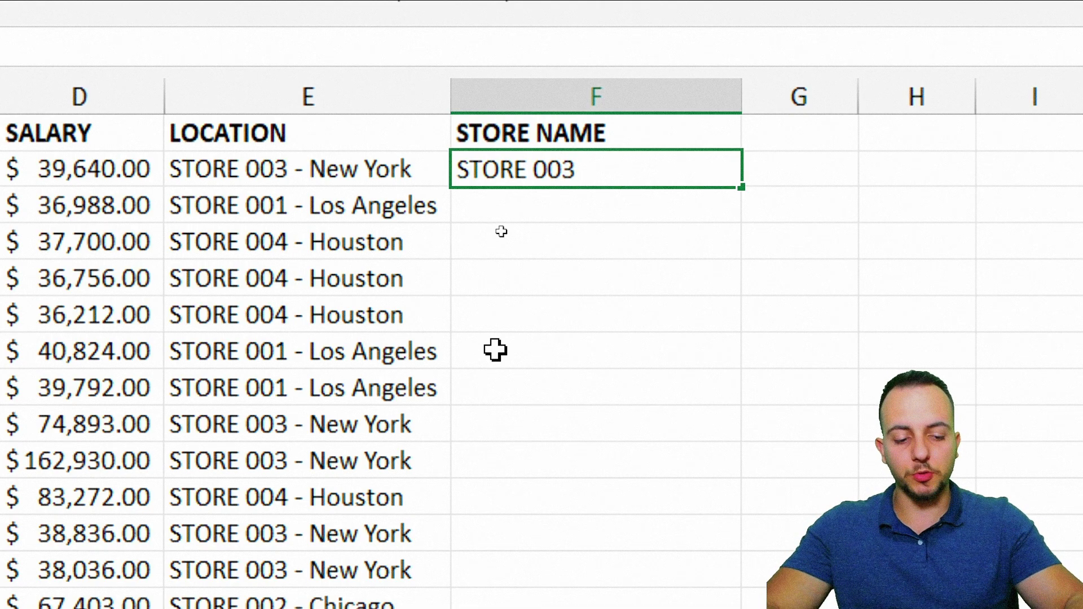
key("Return")
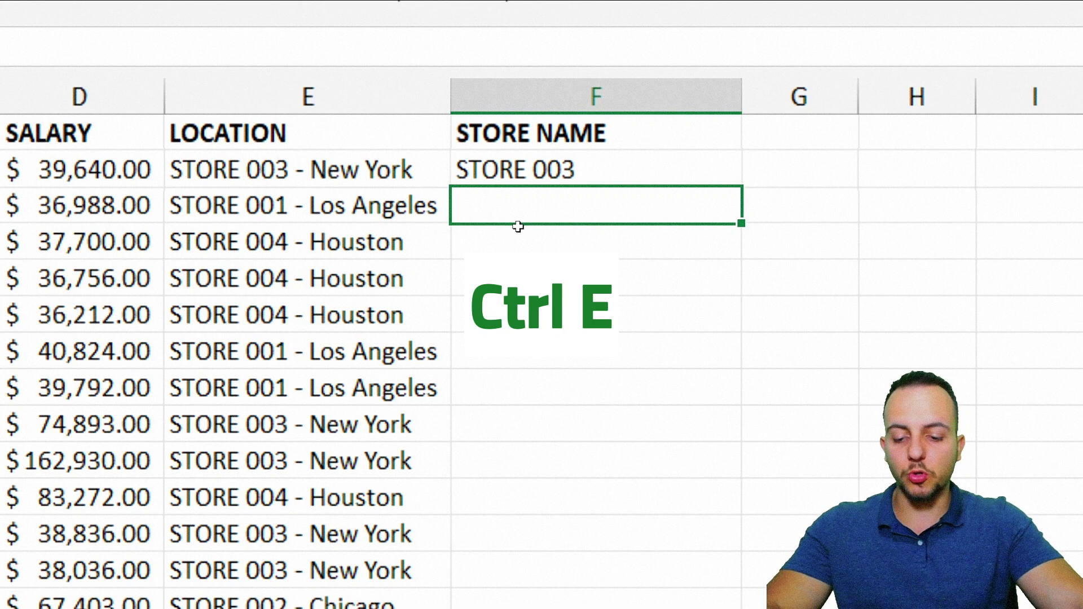
key("ctrl+e")
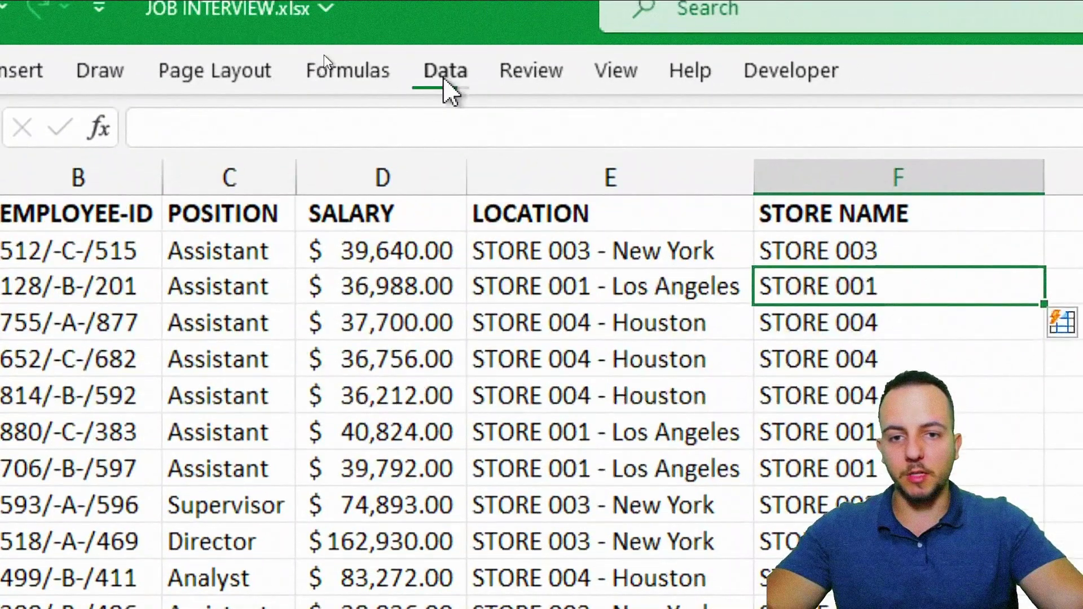
left_click(445, 88)
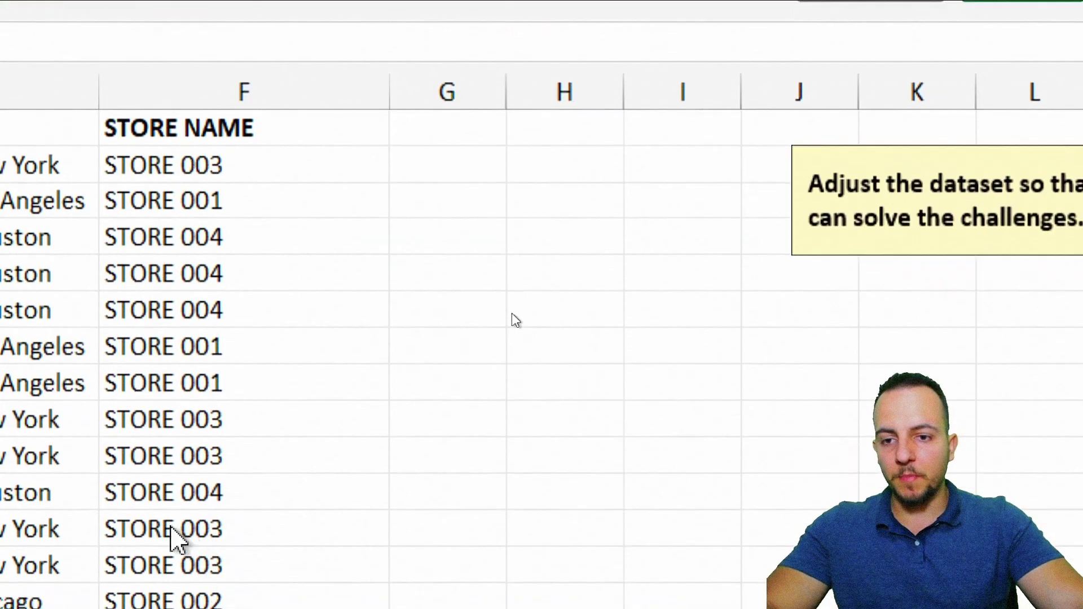
left_click(530, 85)
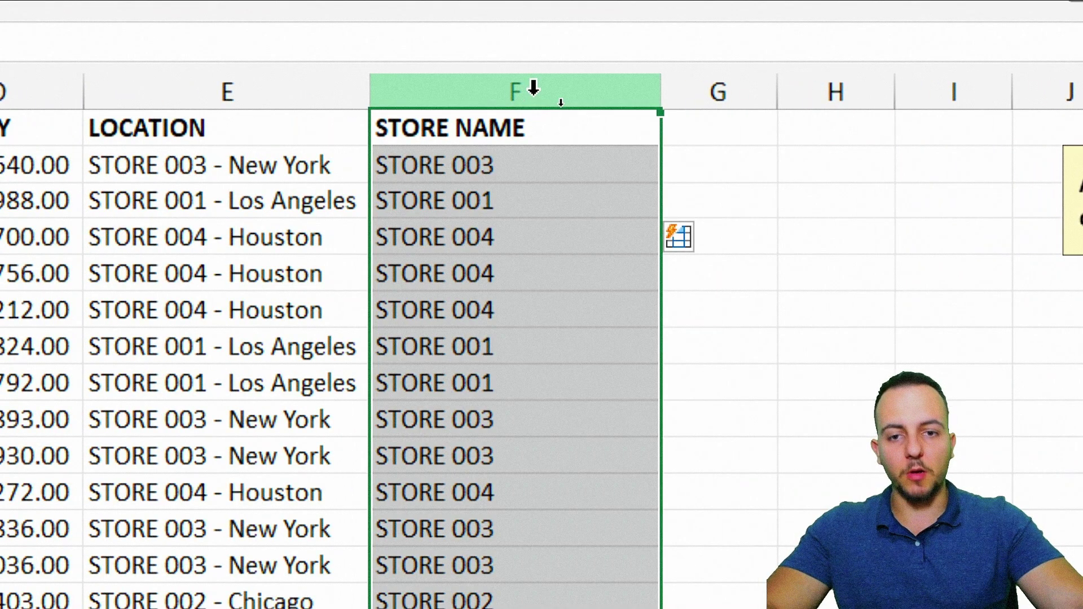
left_click(522, 131)
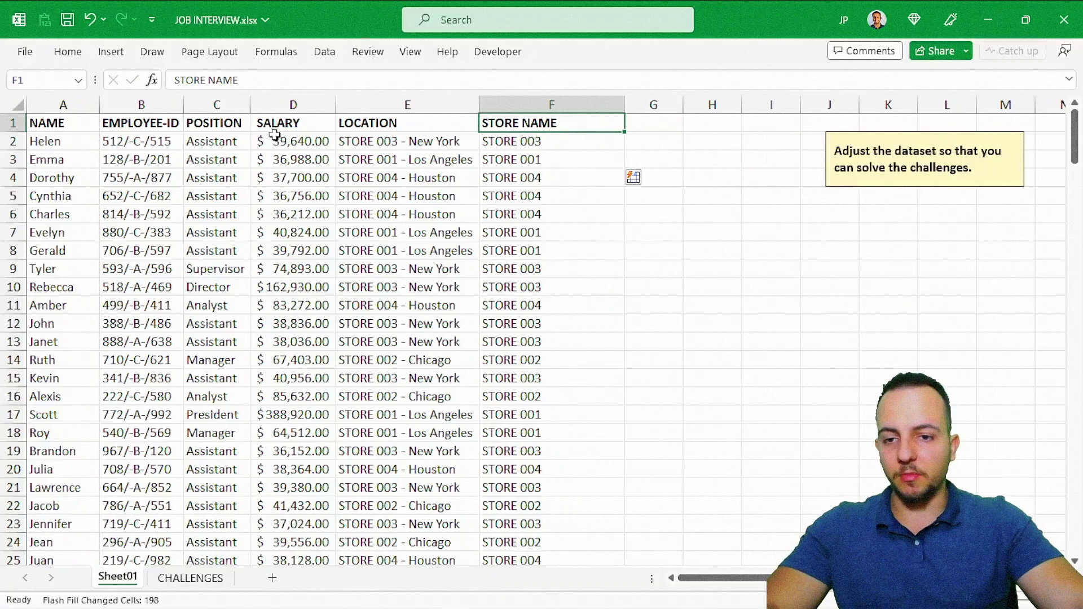
Review question 1 on the CHALLENGES sheet and the SALARY column on Sheet01 that it relies on
left_click(62, 125)
left_click(181, 578)
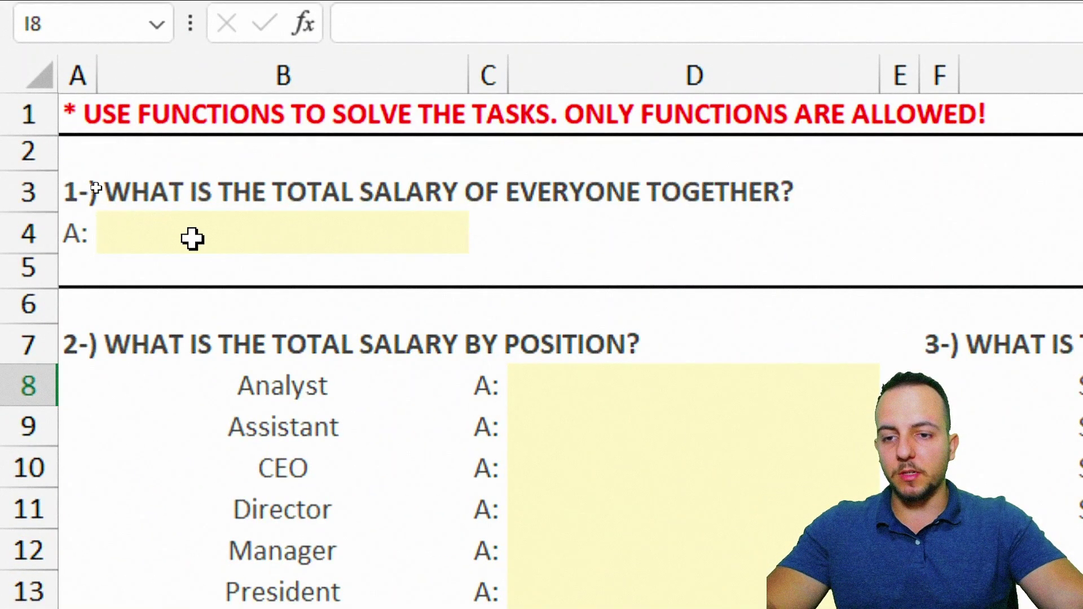
left_click(107, 181)
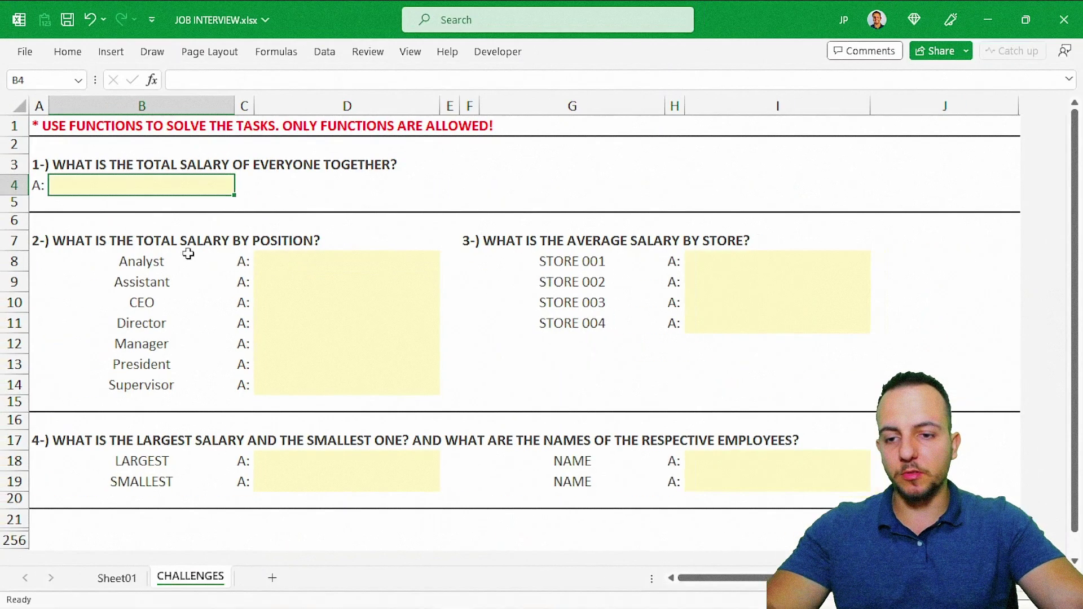
left_click(115, 576)
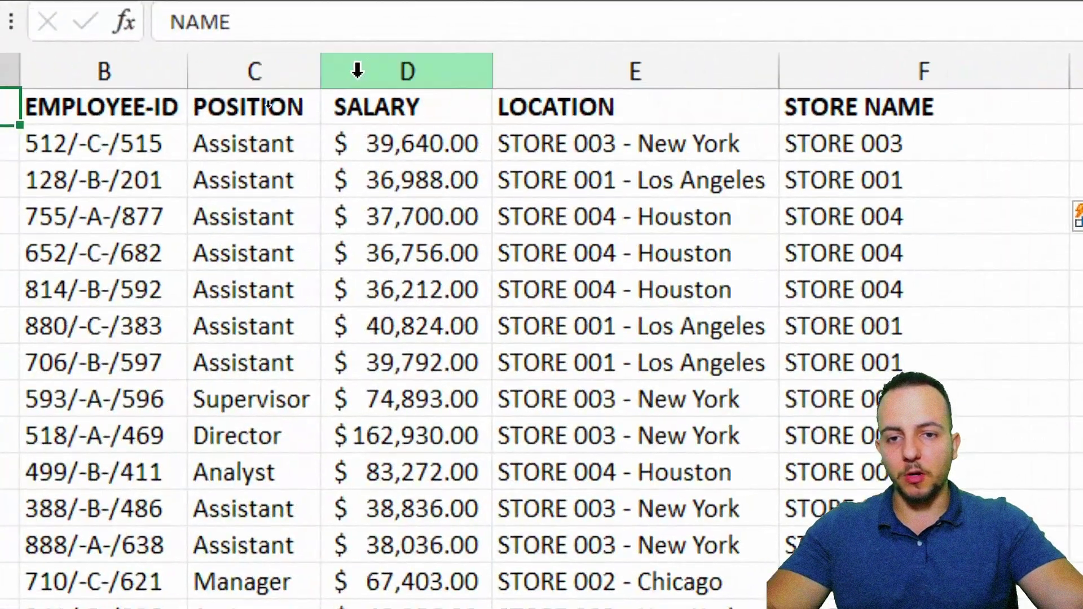
left_click(229, 86)
left_click(442, 148)
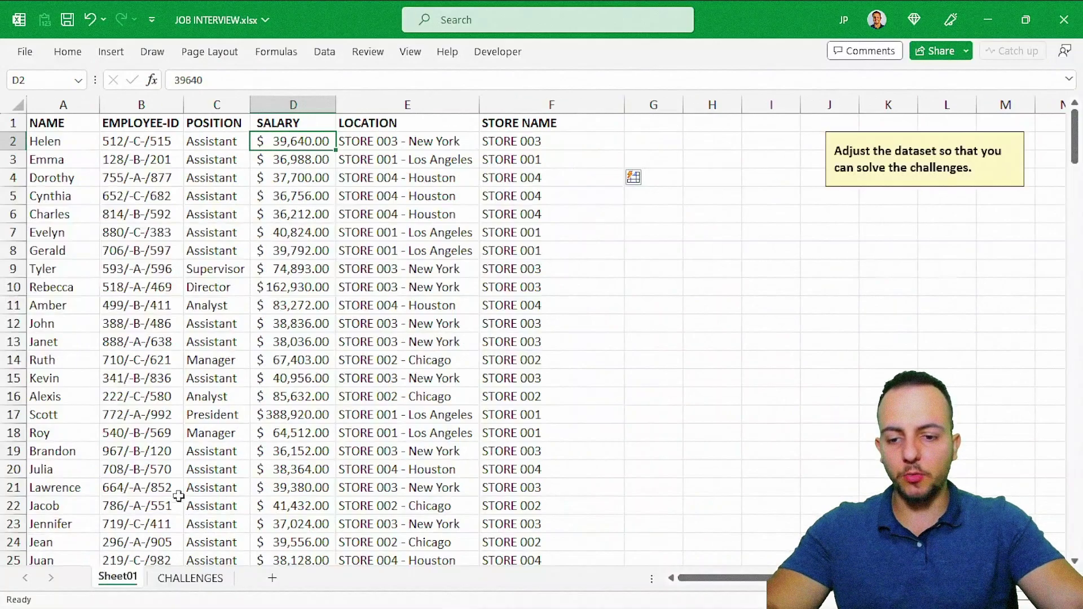
left_click(190, 578)
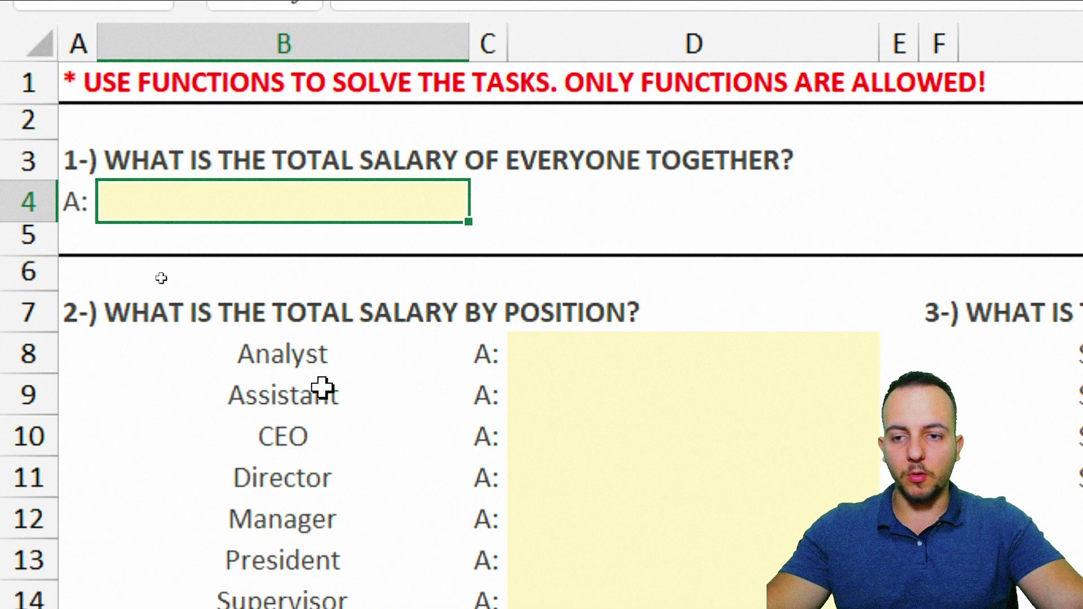
type("=")
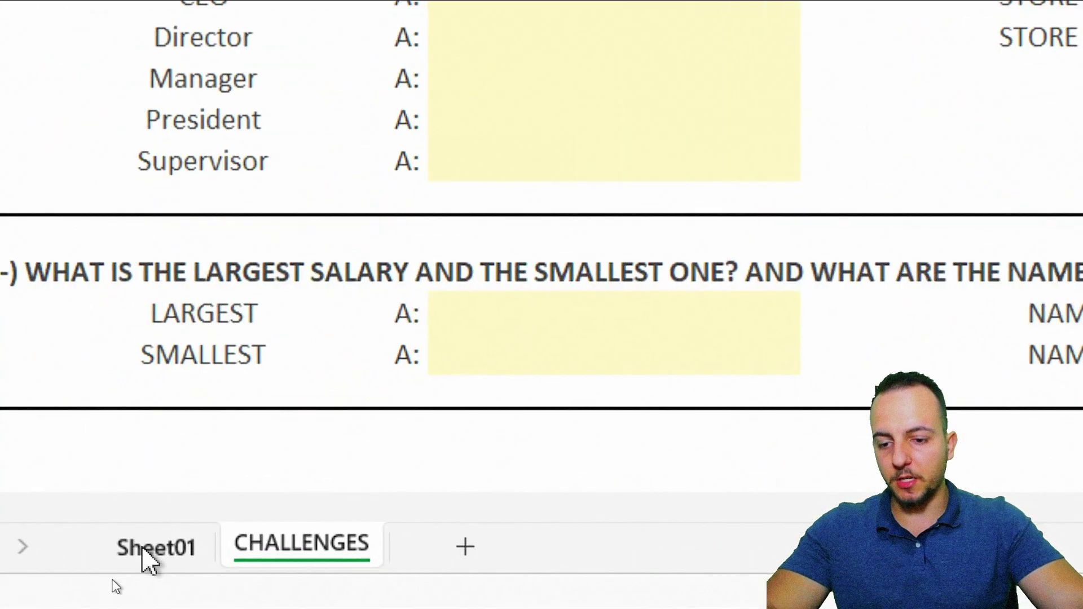
left_click(153, 556)
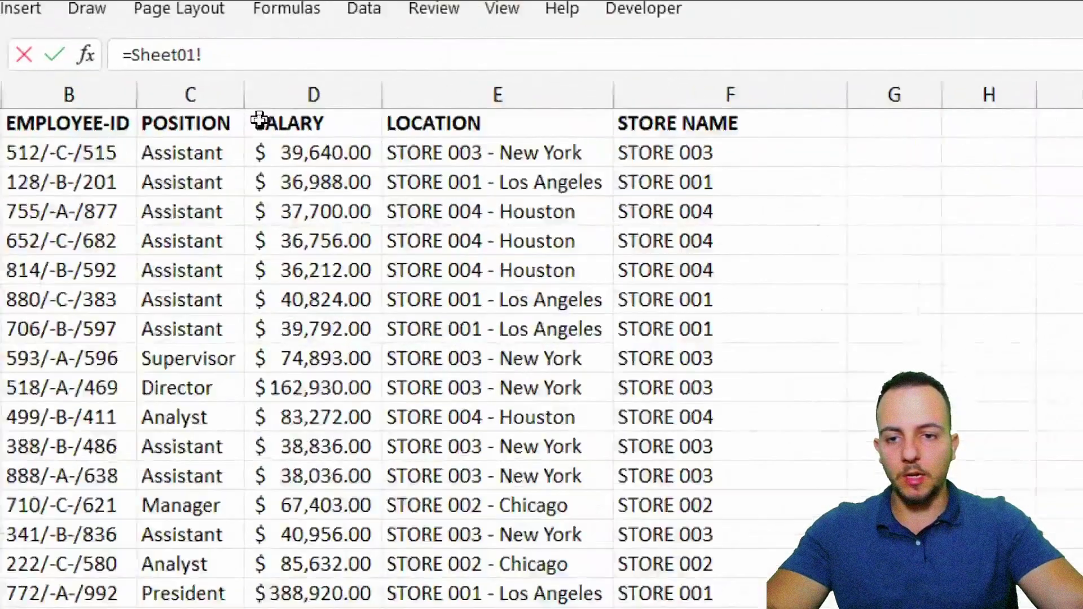
left_click(313, 152)
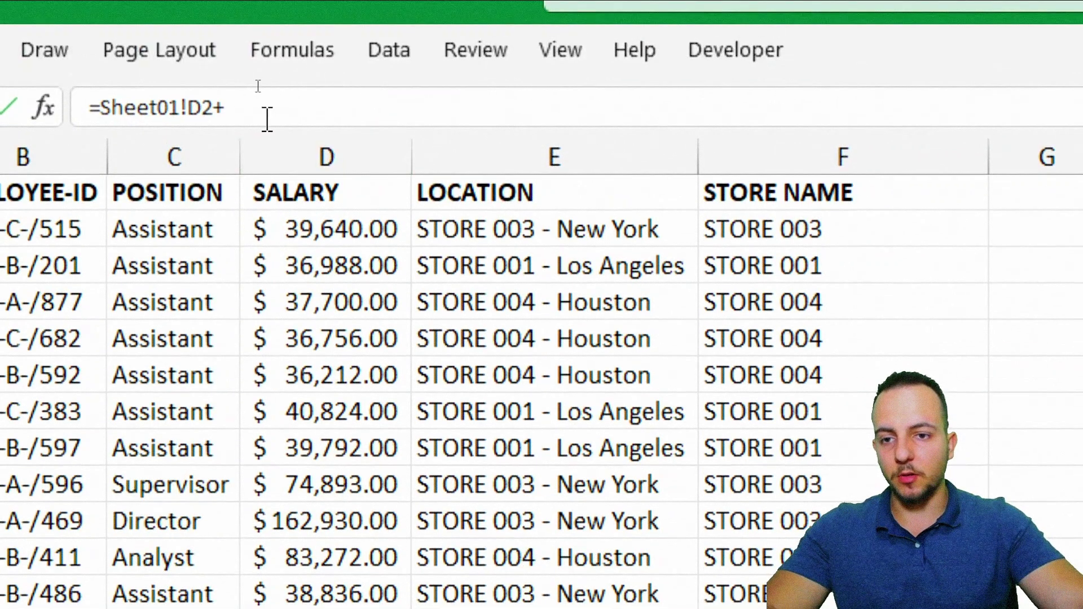
left_click(236, 40)
type("+")
left_click(359, 281)
type("+")
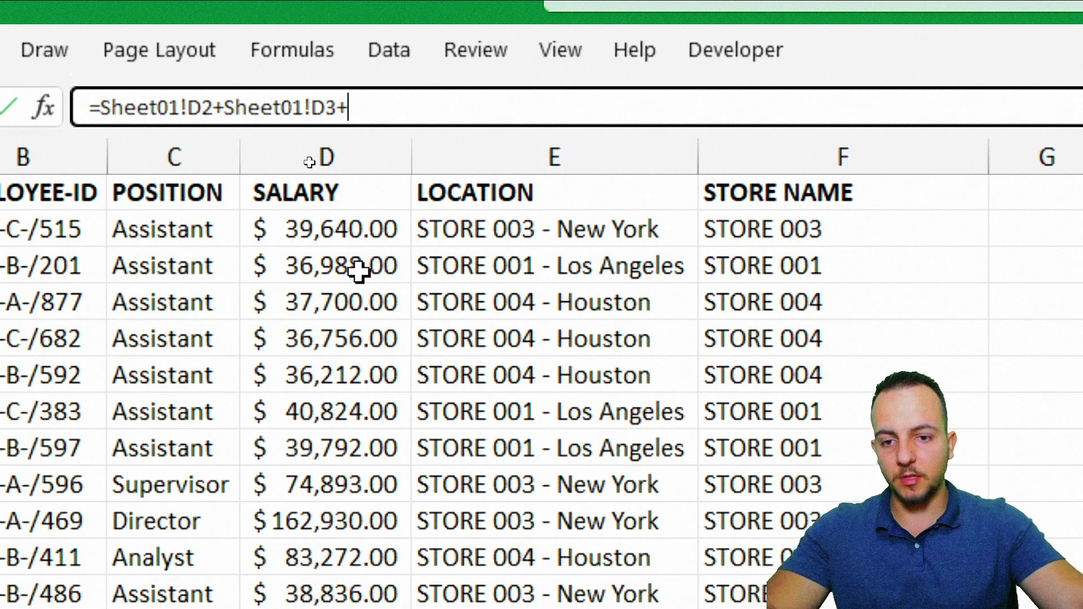
left_click(320, 306)
type("+")
left_click(321, 338)
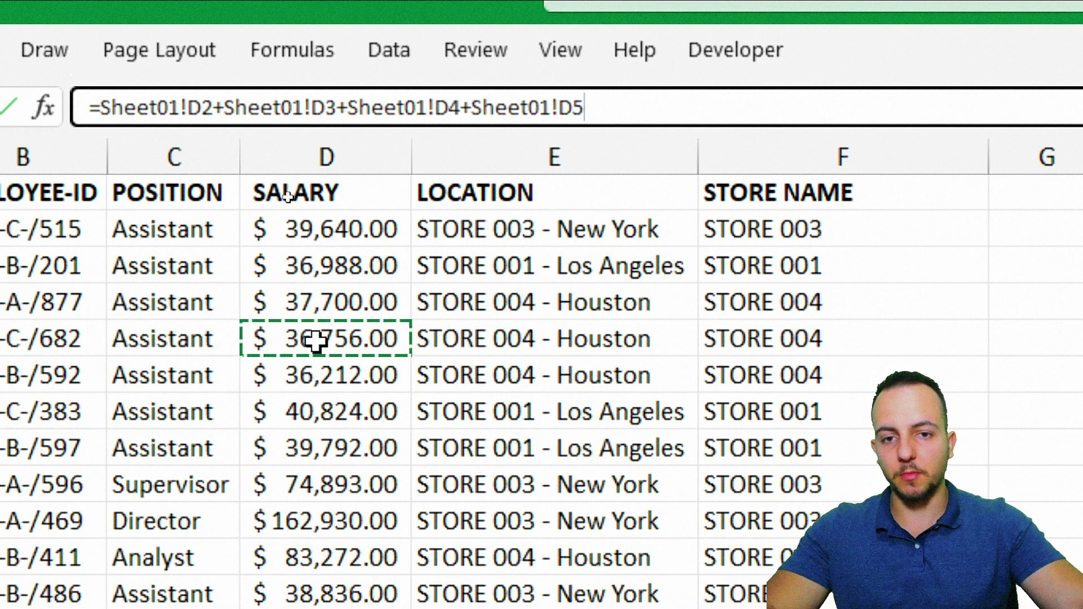
key("Return")
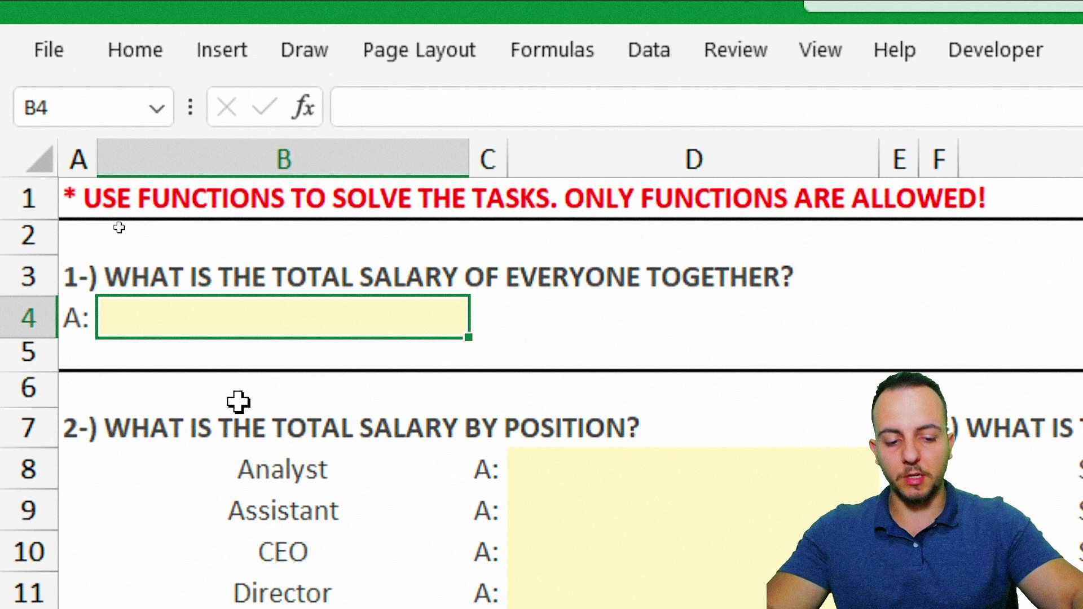
Answer question 1 in cell B4 of the CHALLENGES sheet with =SUM(Sheet01!D:D)
type("=SUM")
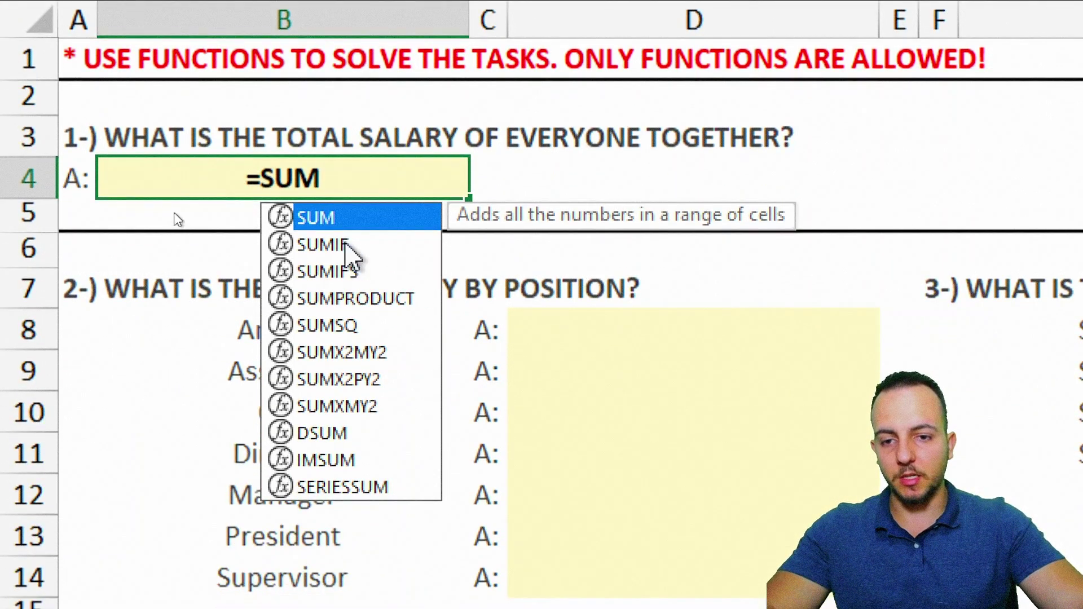
double_click(358, 357)
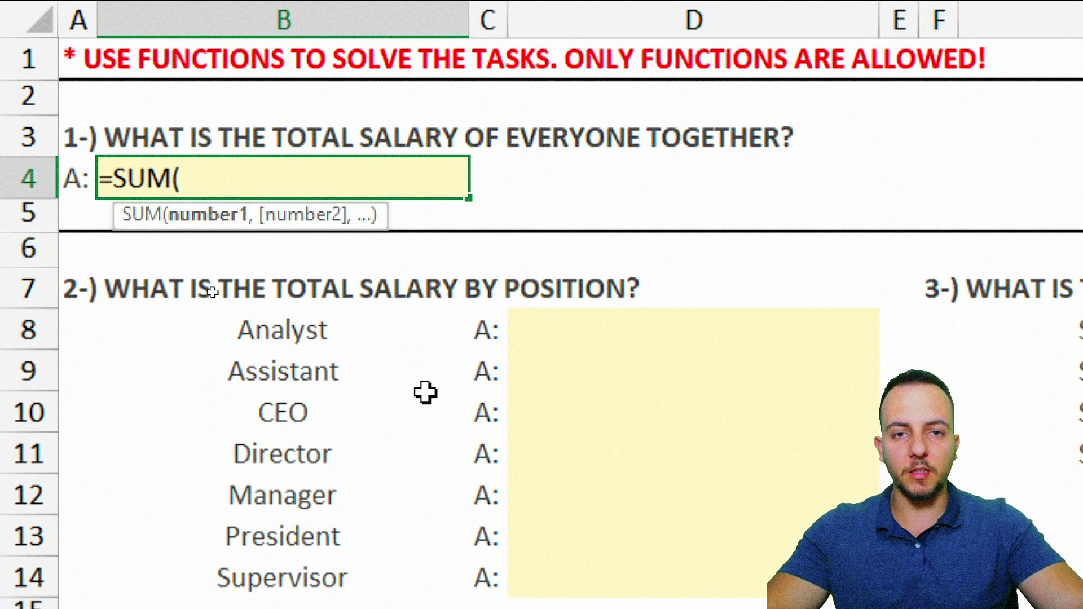
left_click(260, 546)
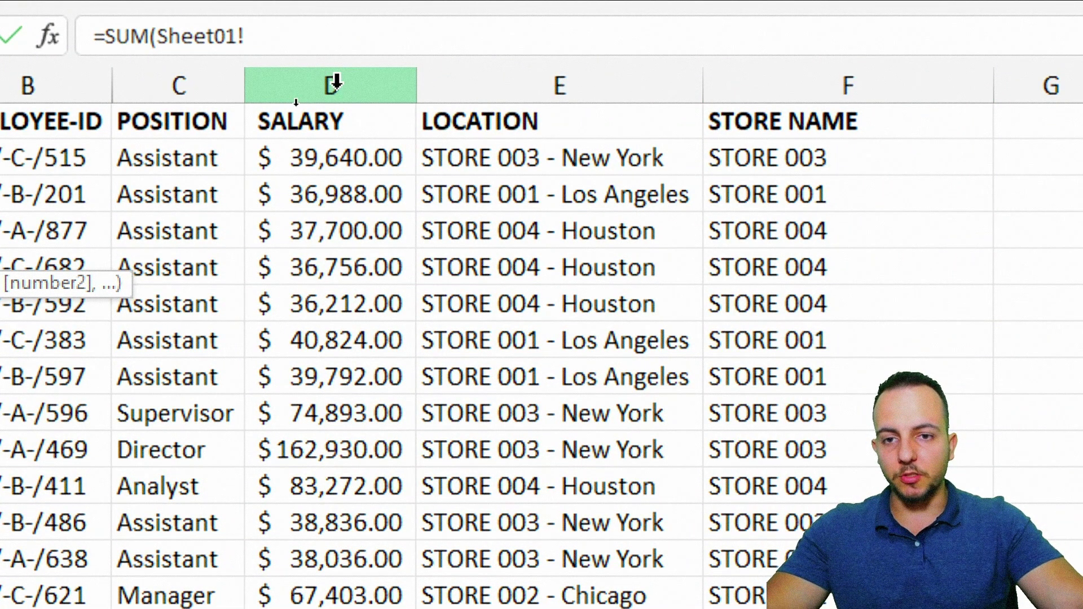
left_click(349, 82)
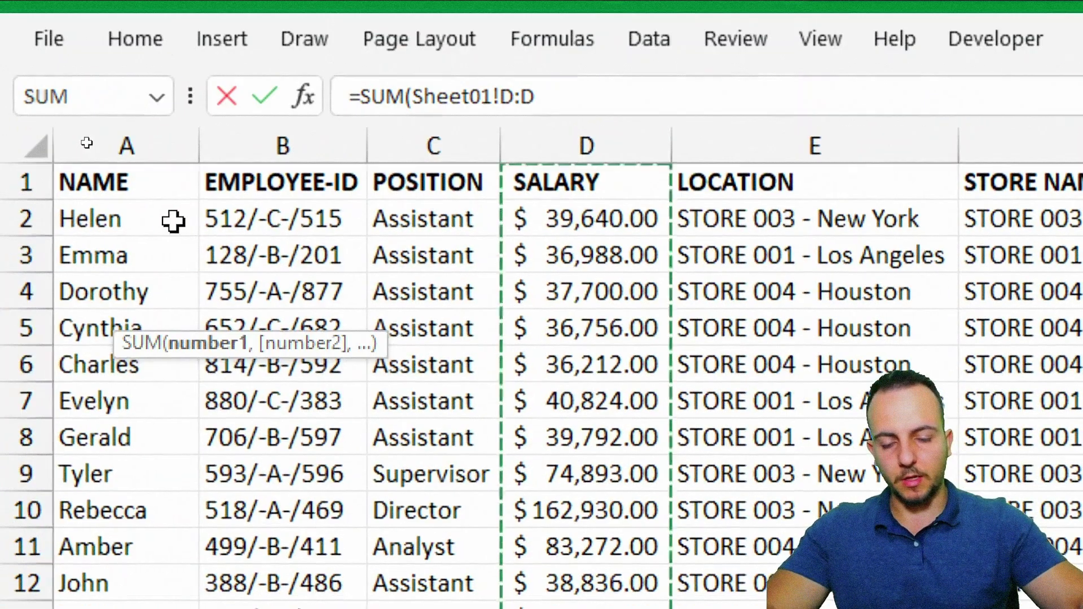
key("Return")
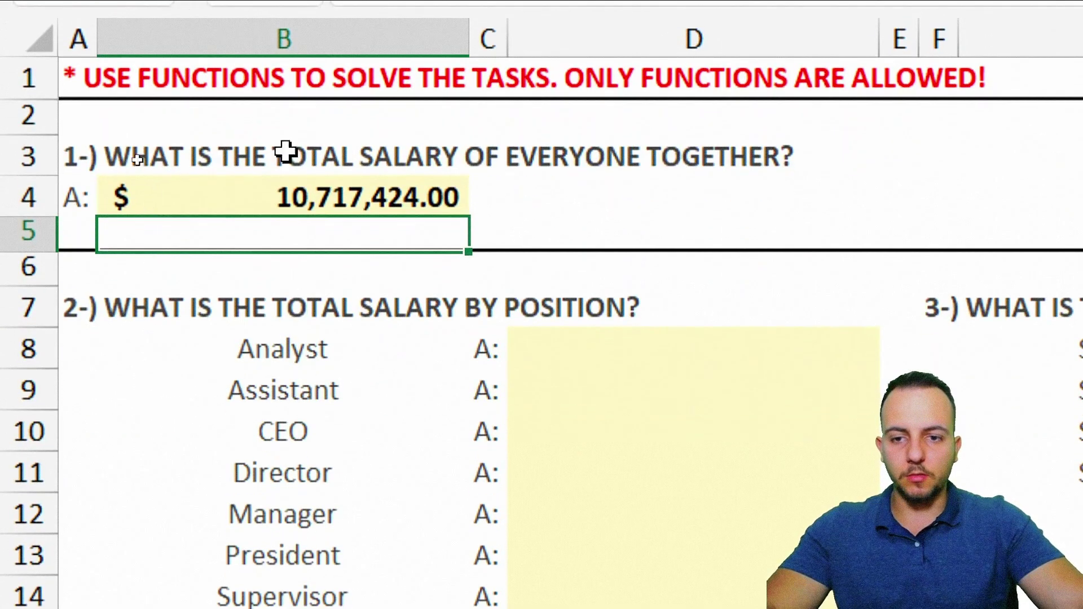
left_click(239, 191)
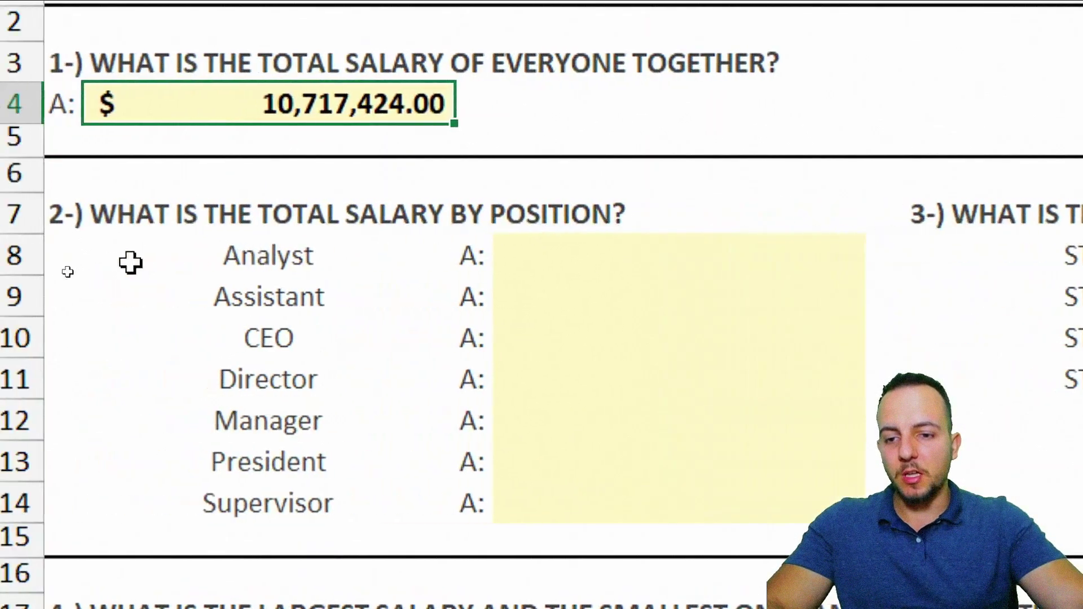
Compare the positions listed under question 2 with the POSITION and SALARY columns on Sheet01
left_click_drag(468, 165, 643, 164)
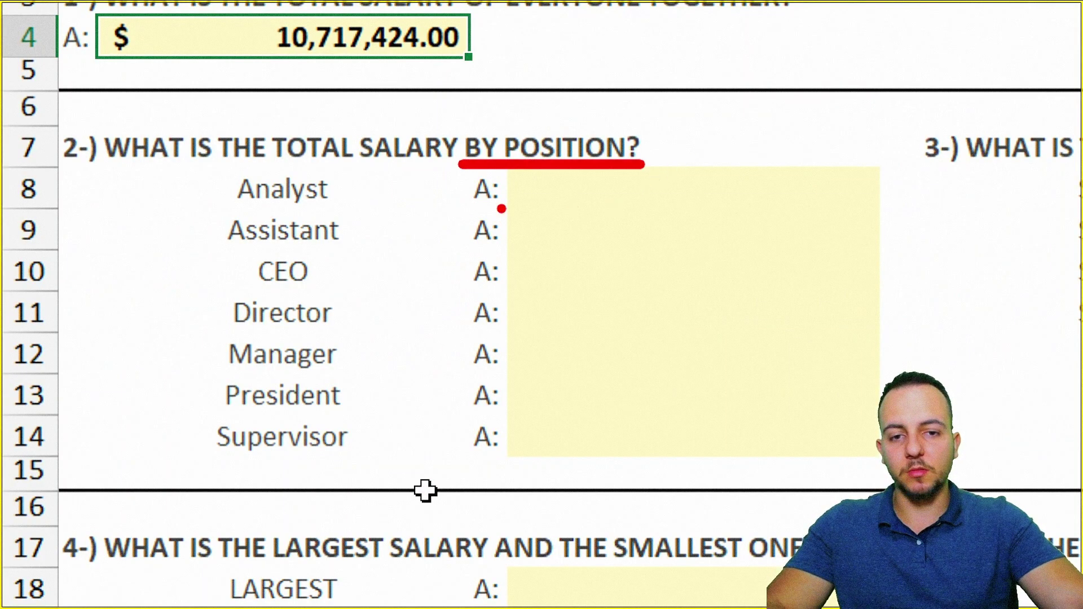
mouse_move(228, 174)
left_mouse_down()
mouse_move(215, 205)
mouse_move(353, 255)
mouse_move(307, 289)
mouse_move(342, 294)
left_mouse_up()
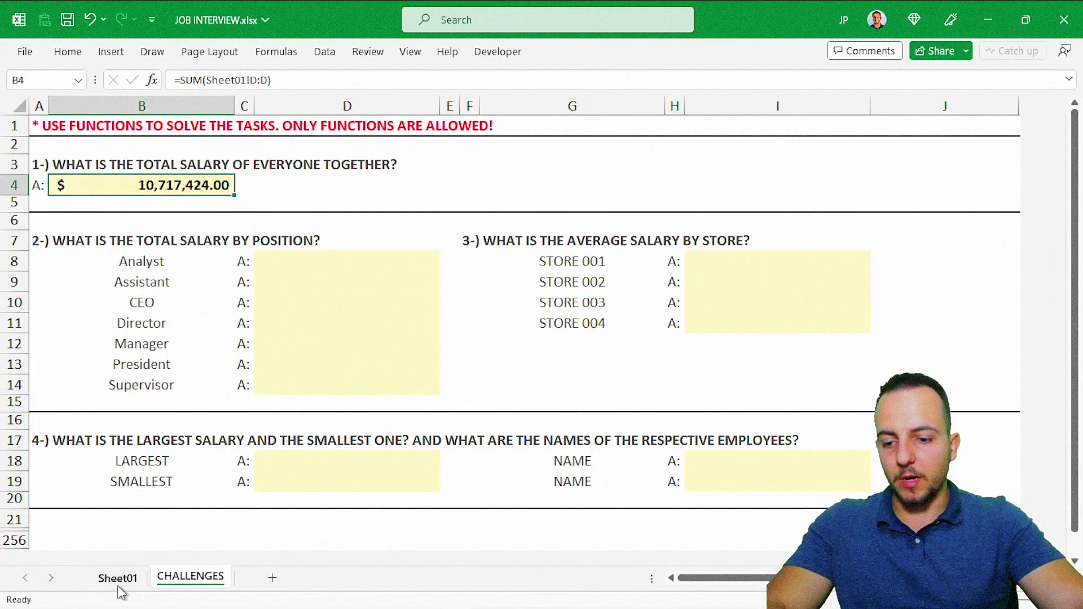
left_click(118, 576)
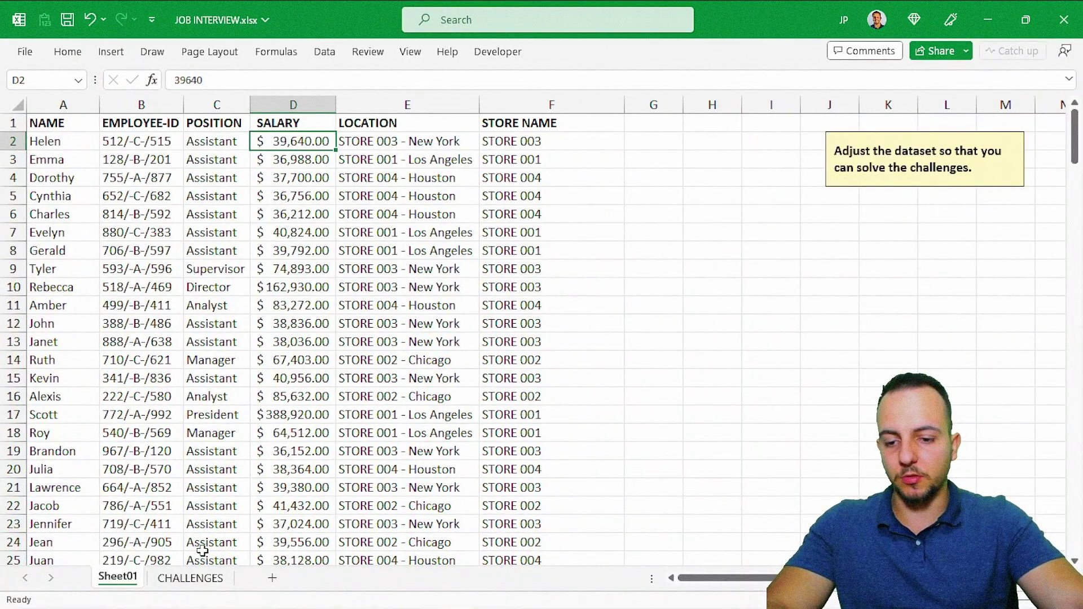
Start a SUMIF formula in the Analyst answer cell on the CHALLENGES sheet, using Sheet01's POSITION column (C:C) as the range
left_click(190, 578)
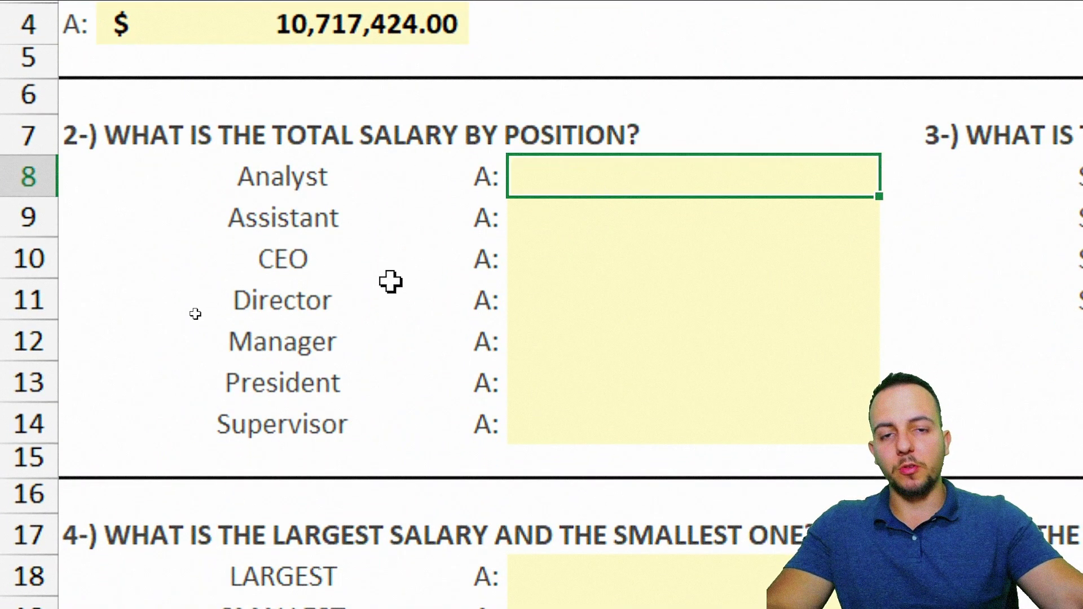
type("SUM")
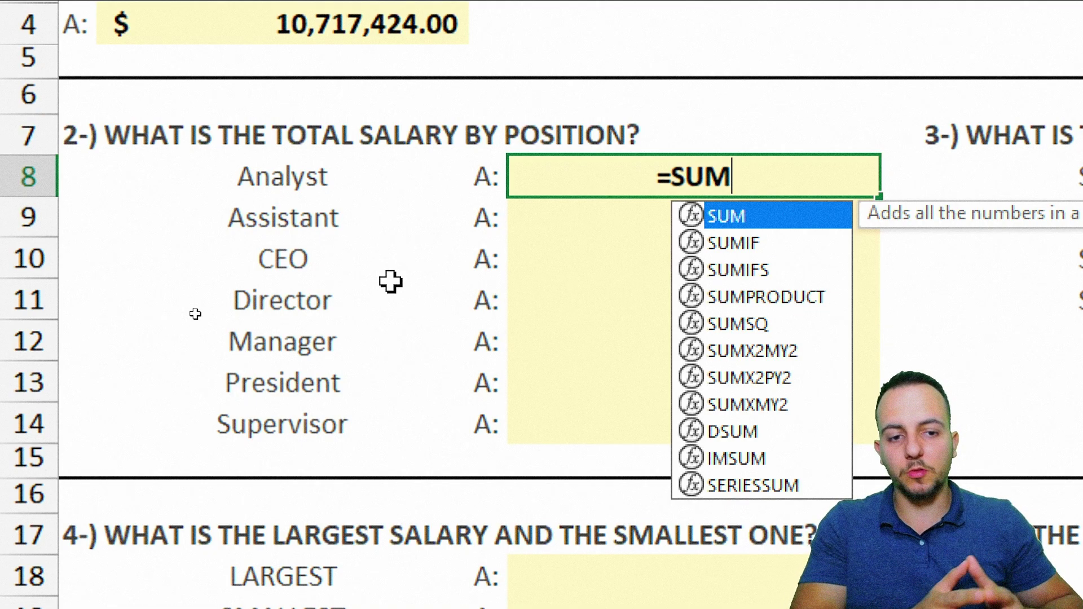
type("IF")
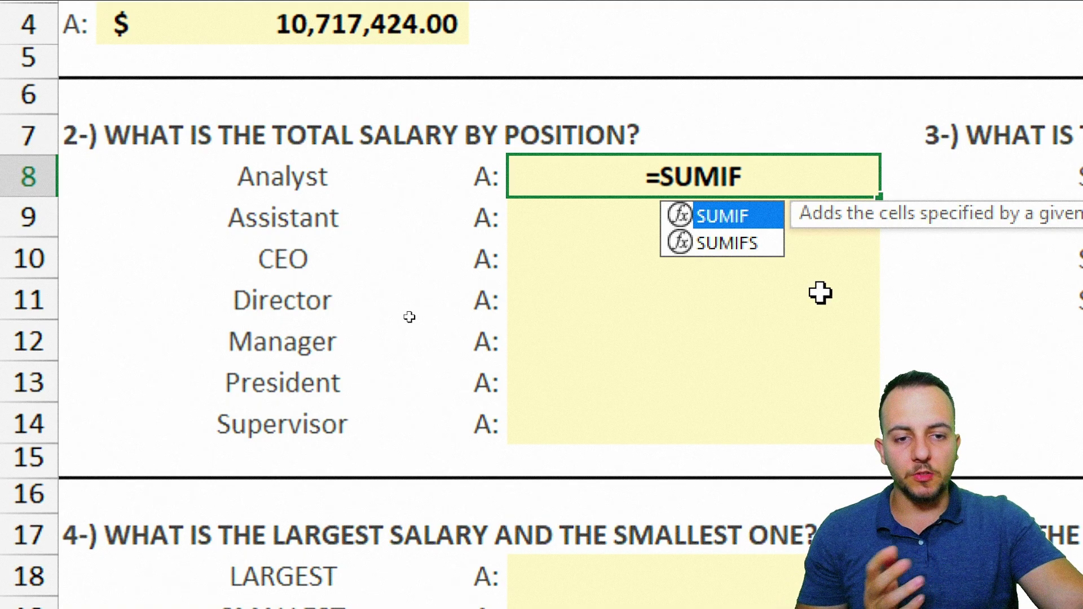
double_click(730, 217)
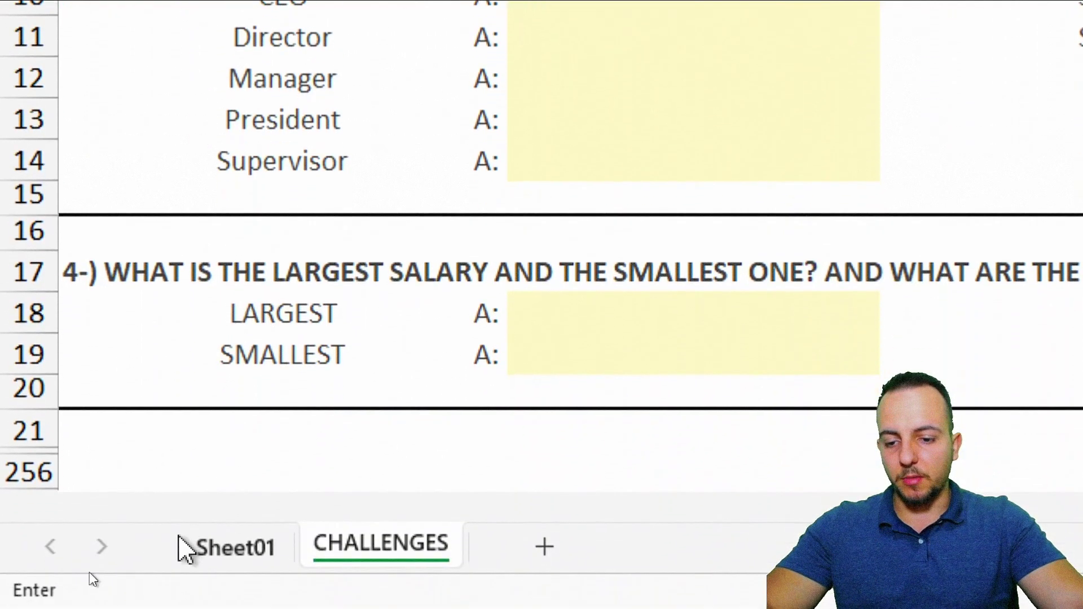
left_click(256, 548)
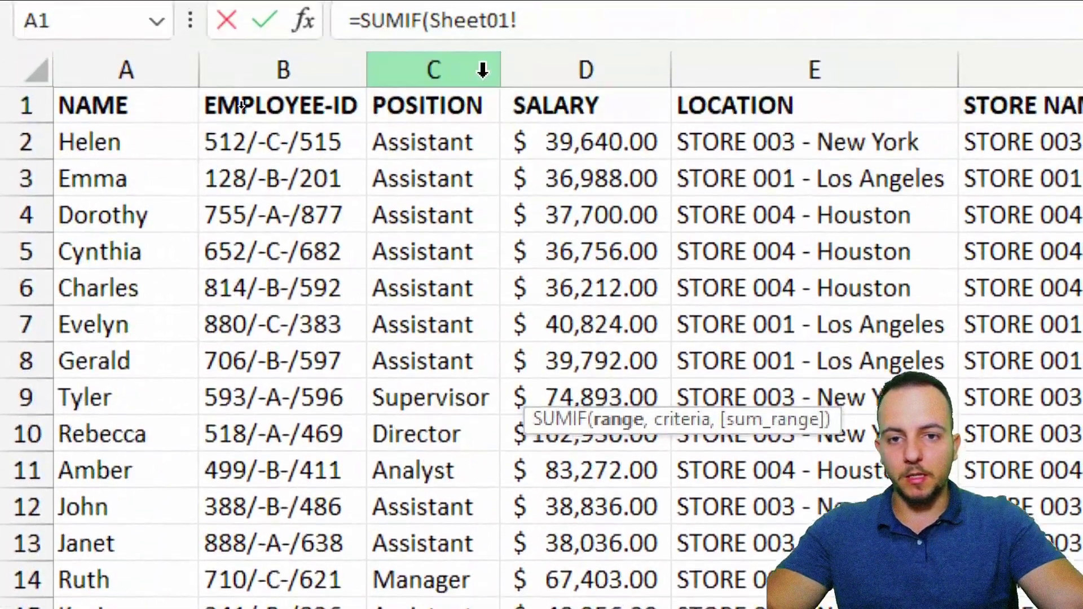
left_click(462, 71)
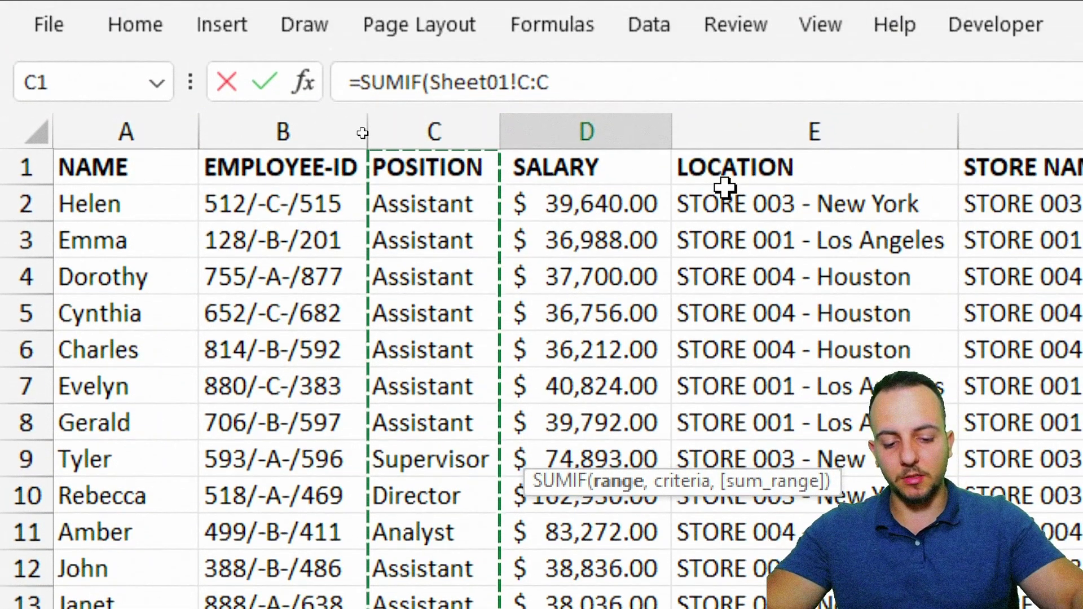
type(",")
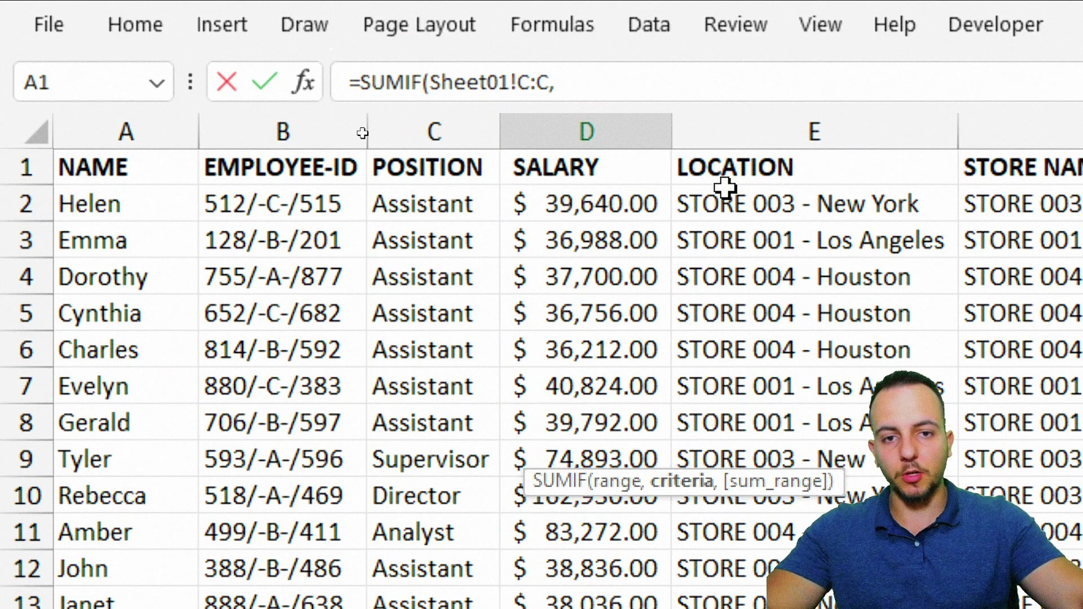
Complete the Analyst SUMIF formula with CHALLENGES!B8 as the criteria and Sheet01!D:D as the sum range
left_click(575, 99)
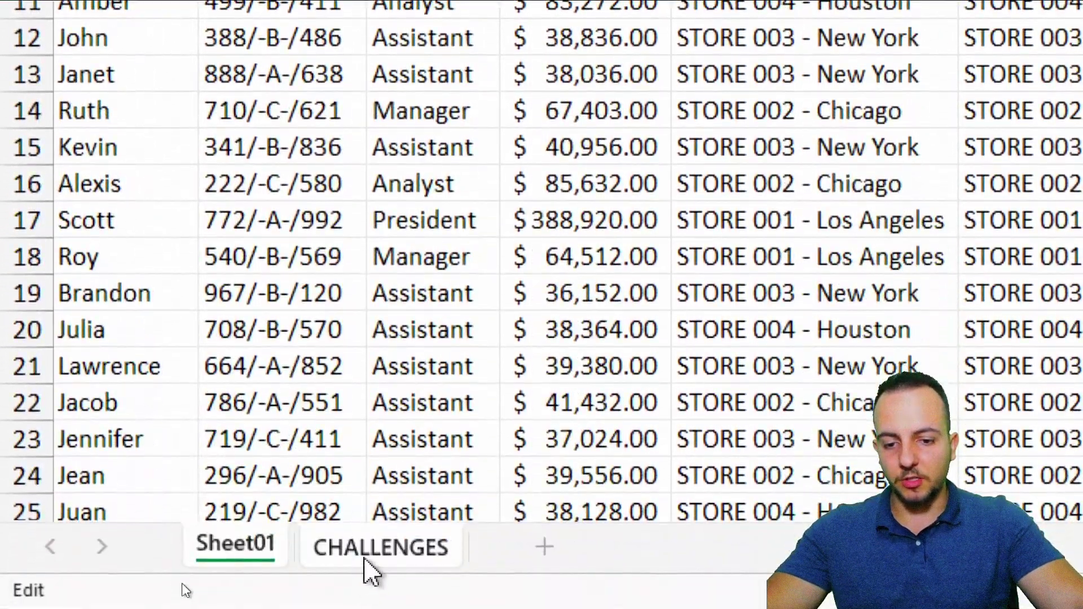
left_click(366, 559)
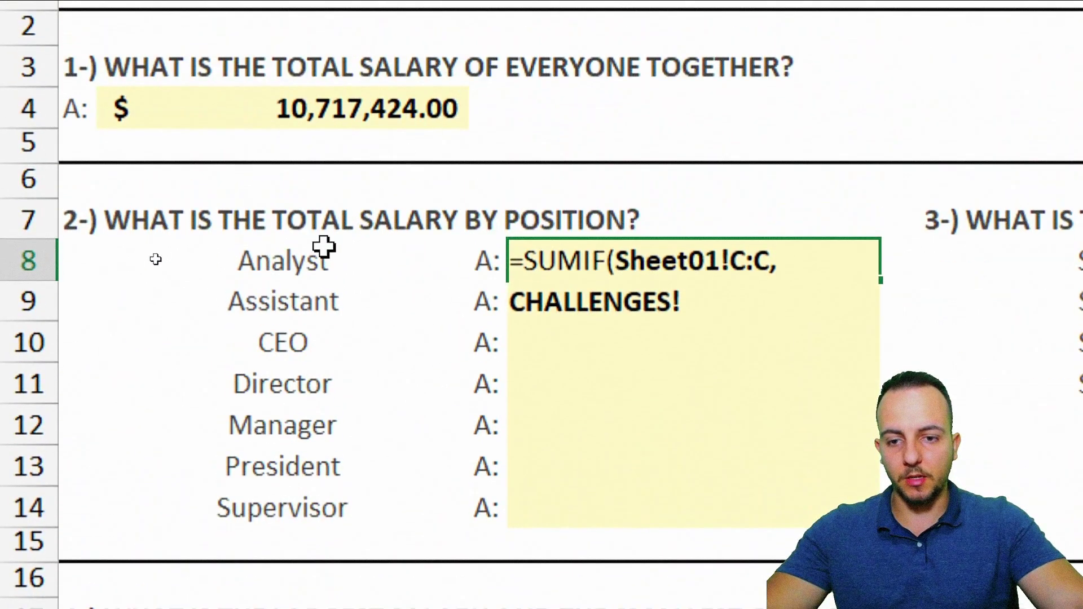
left_click(301, 262)
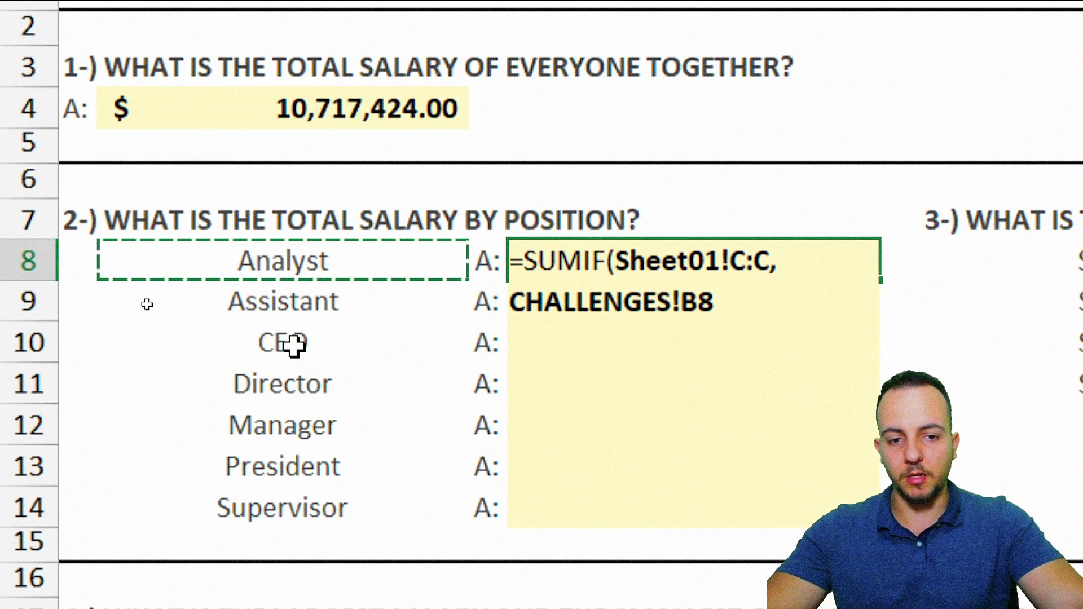
type(",")
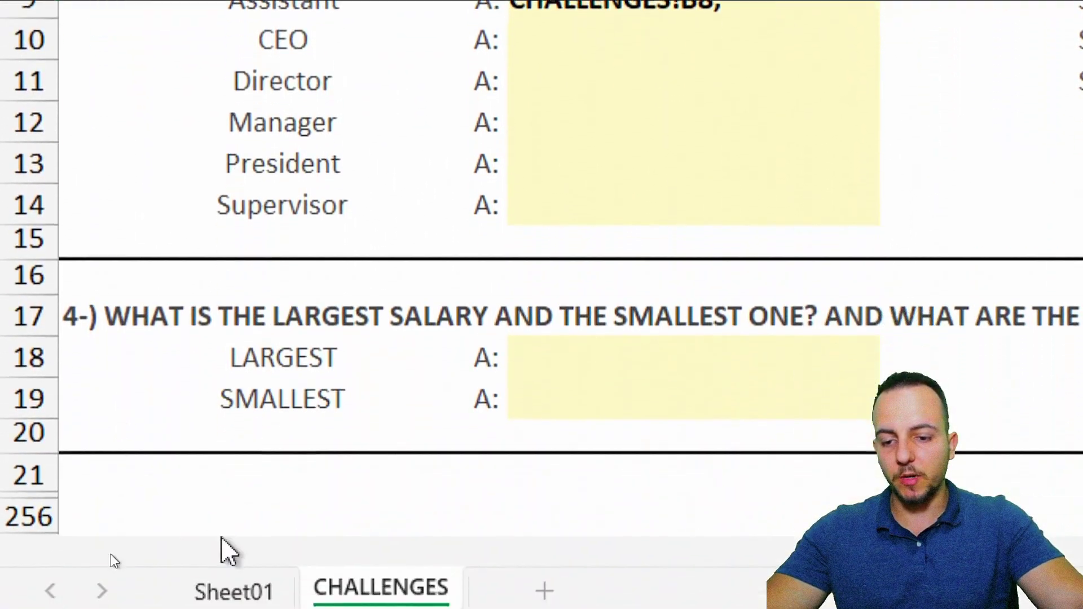
left_click(231, 550)
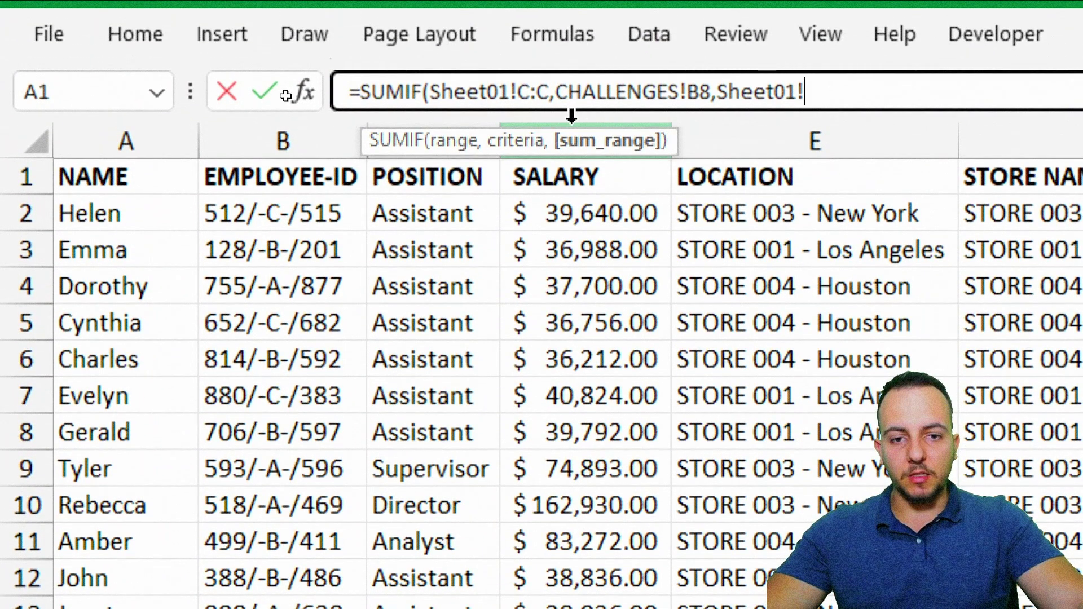
left_click(571, 115)
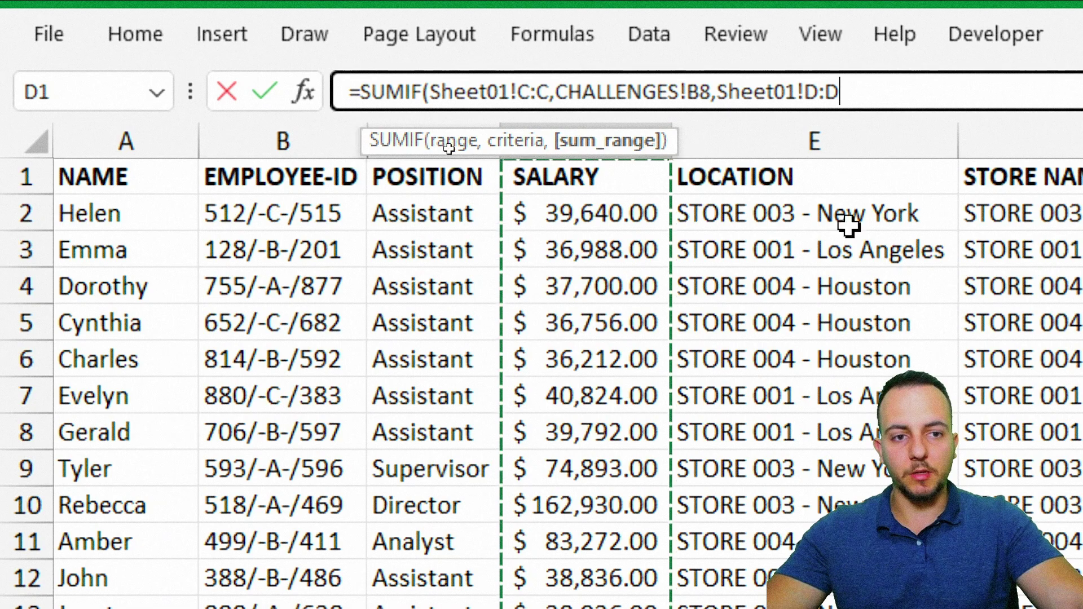
key("Return")
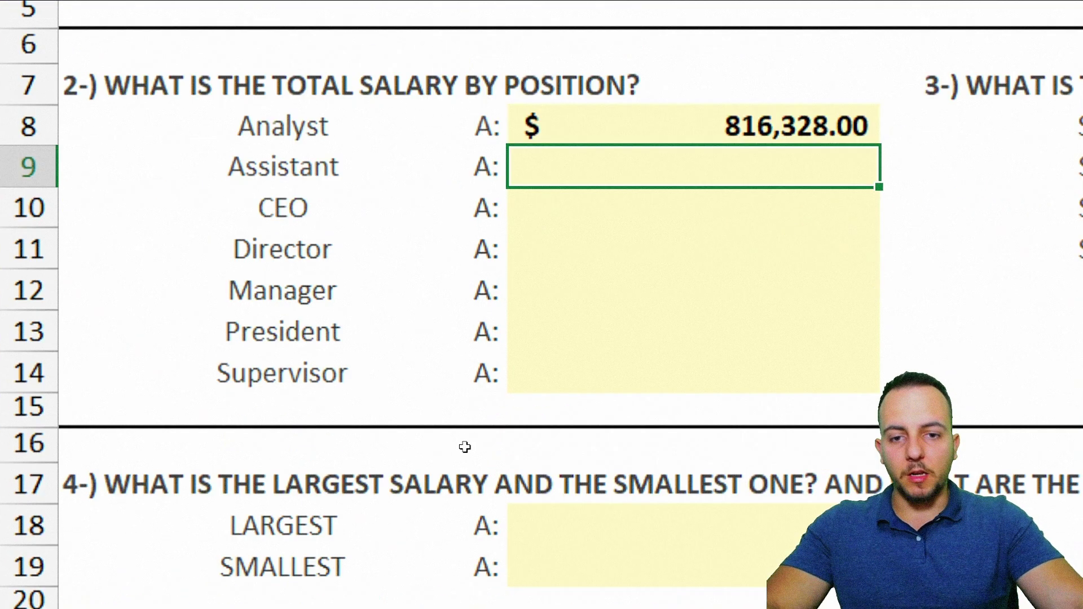
Fill the Analyst SUMIF formula down through the Supervisor row of question 2
left_click_drag(290, 172, 599, 172)
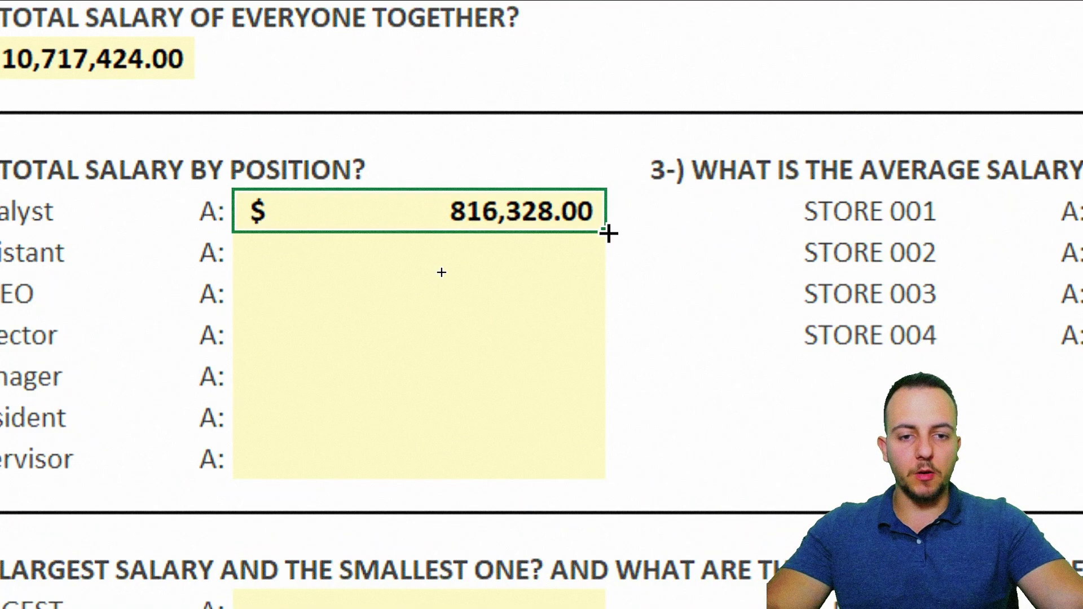
left_click_drag(608, 233, 549, 471)
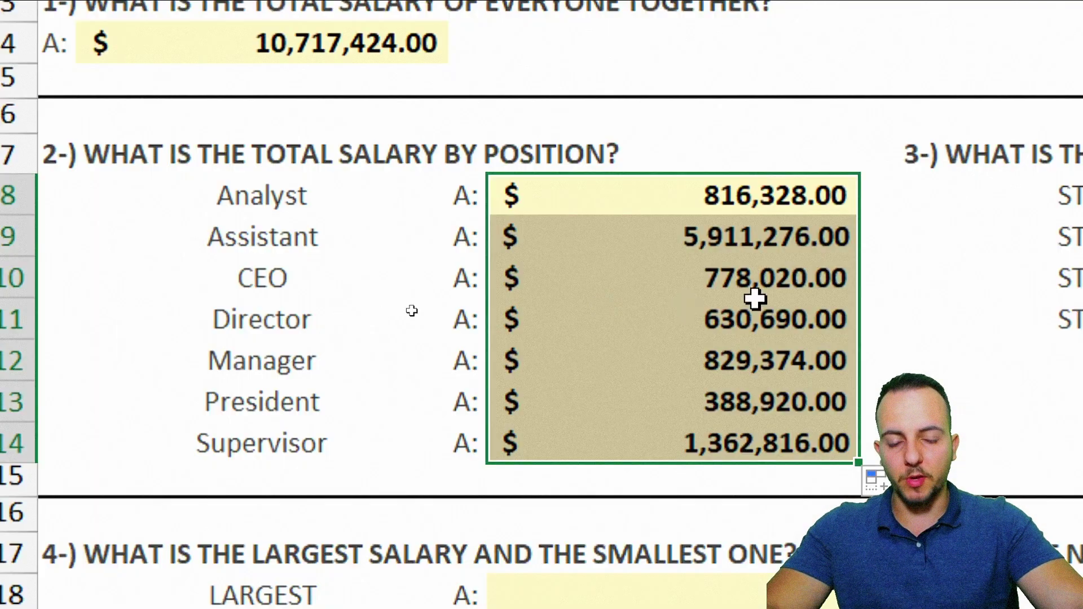
double_click(622, 198)
key("Escape")
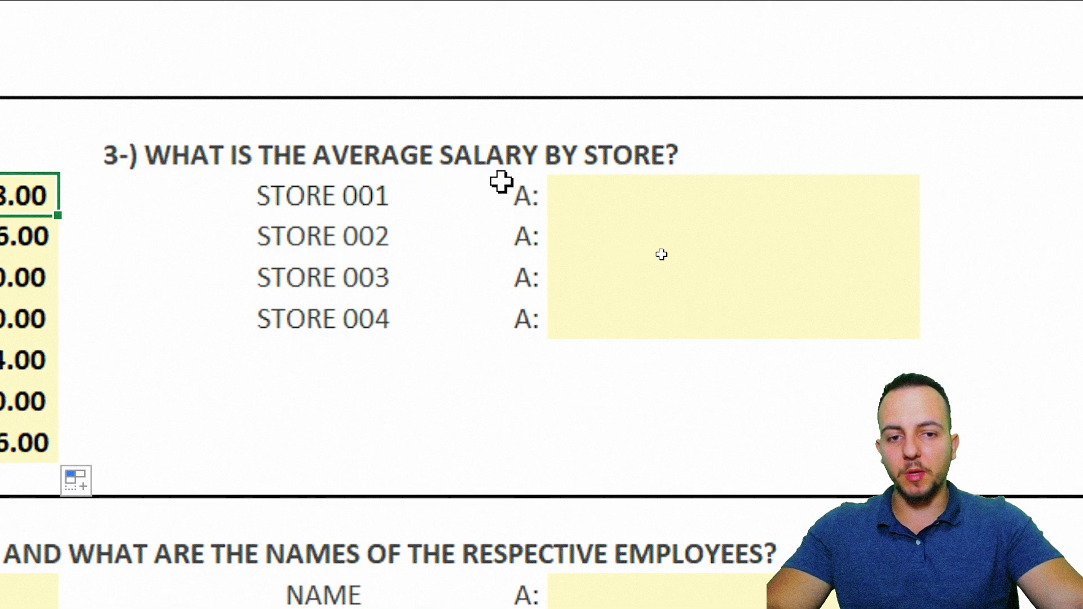
Start a formula with the AVERAGEIF function in the STORE 001 answer cell of question 3
left_click(564, 195)
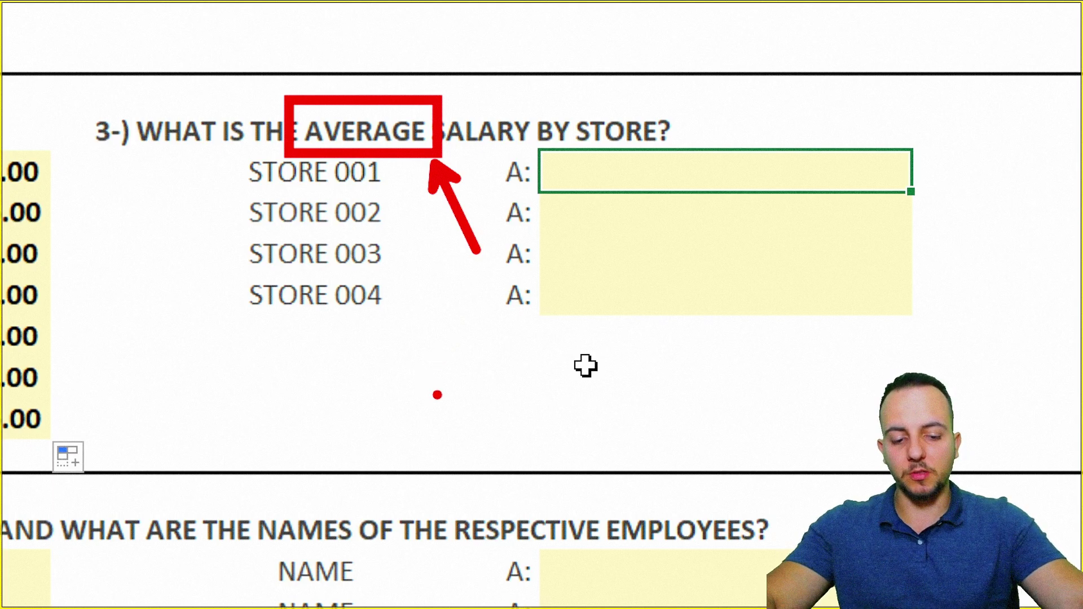
type("=AVE")
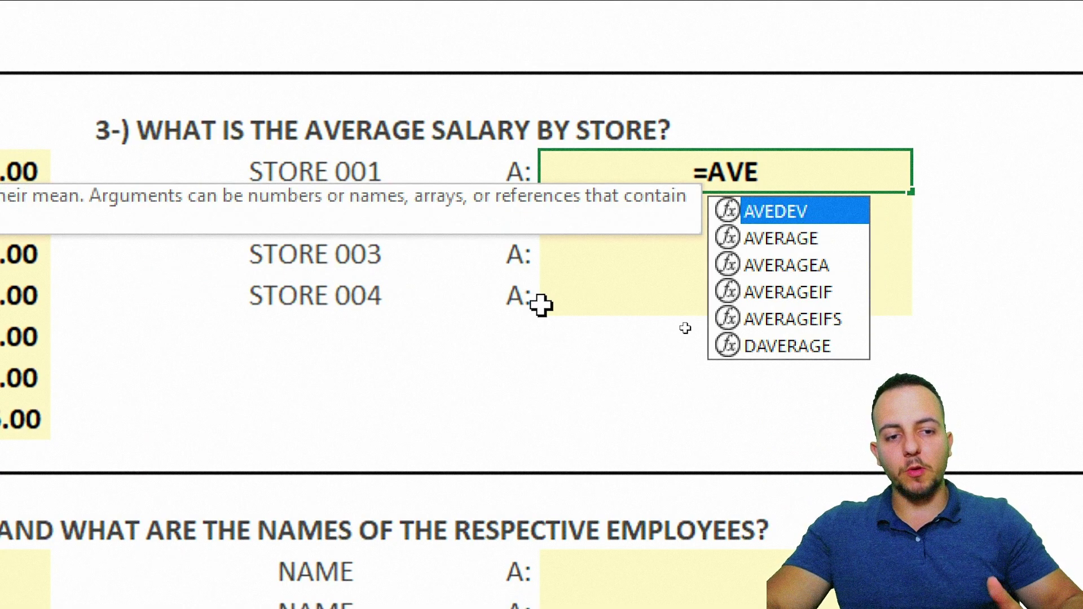
type("RAFE")
key("BackSpace")
key("BackSpace")
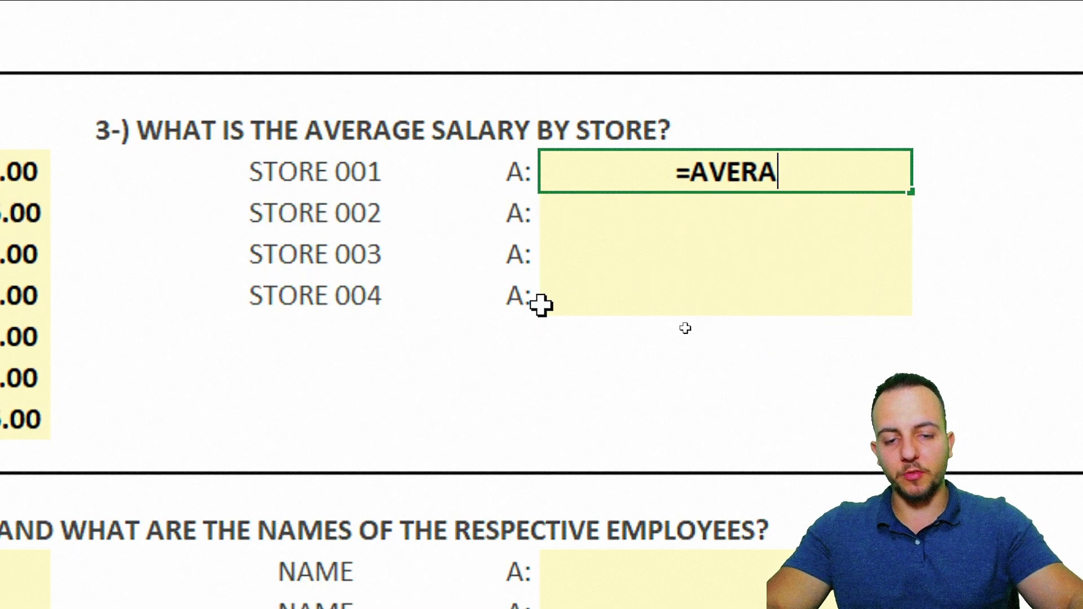
type("GE")
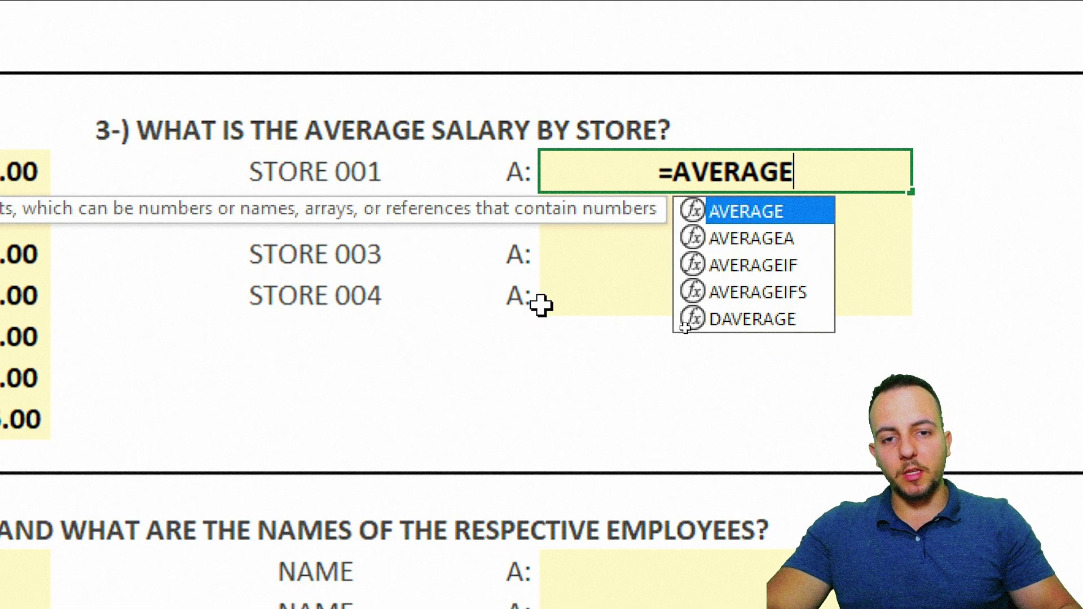
key("Down")
key("Down")
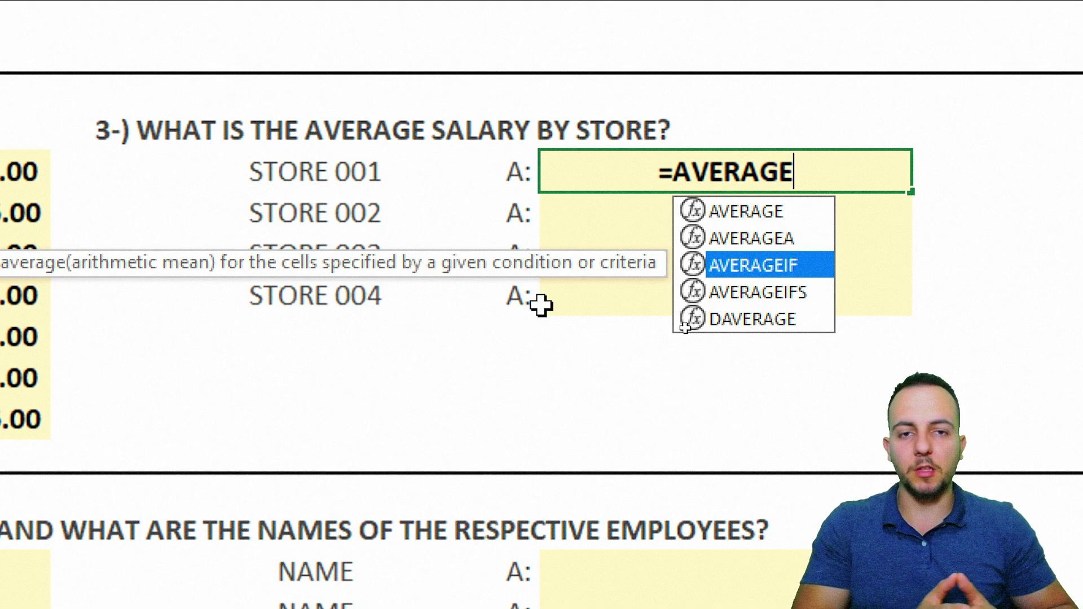
double_click(761, 263)
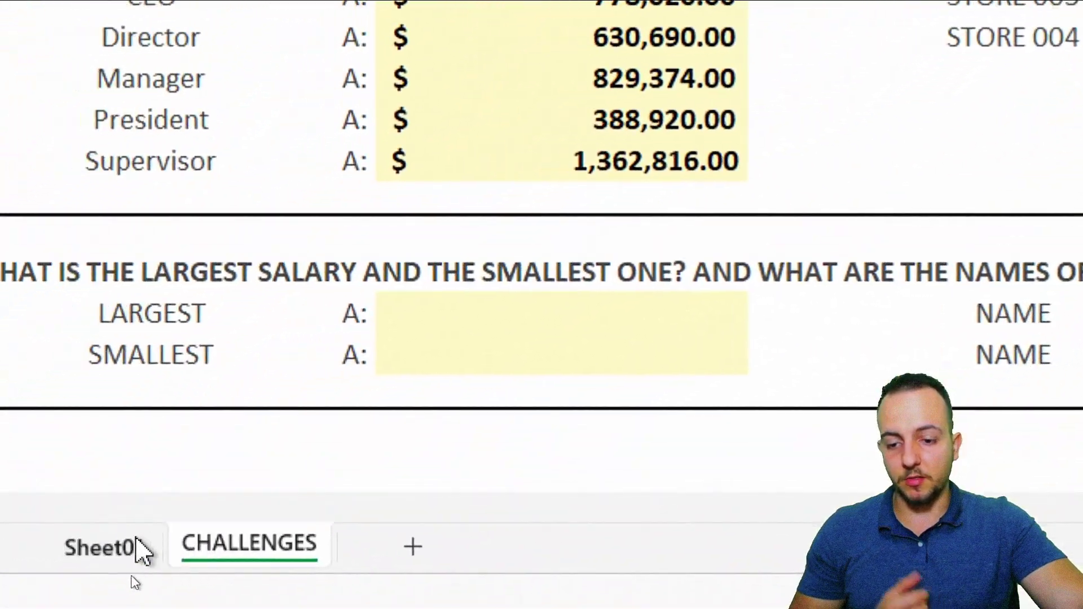
Complete the STORE 001 formula as =AVERAGEIF(Sheet01!F:F,CHALLENGES!G8,Sheet01!D:D)
left_click(137, 551)
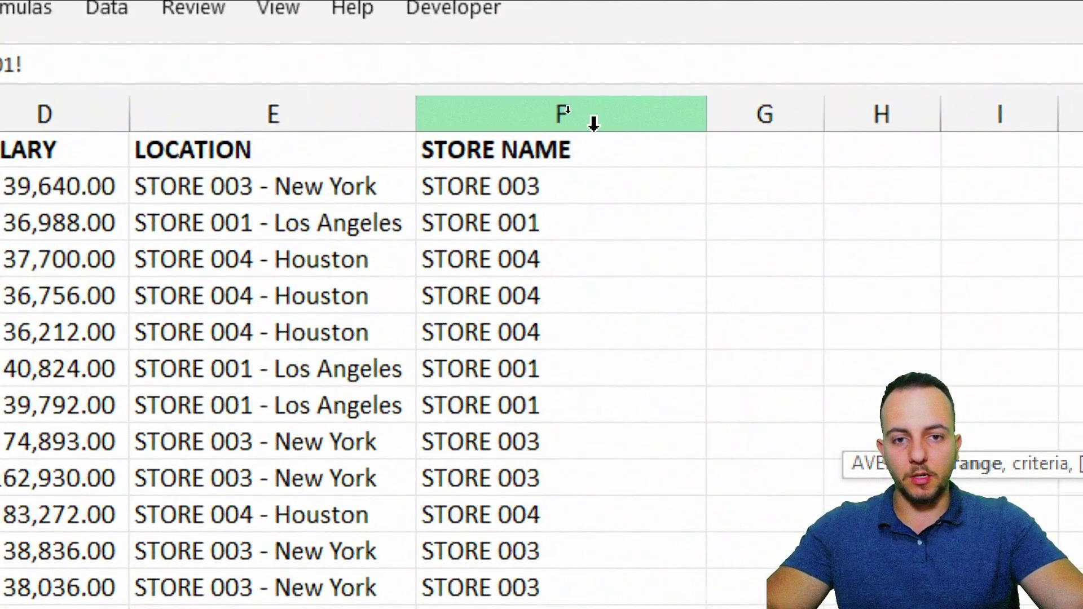
left_click(595, 117)
type(",")
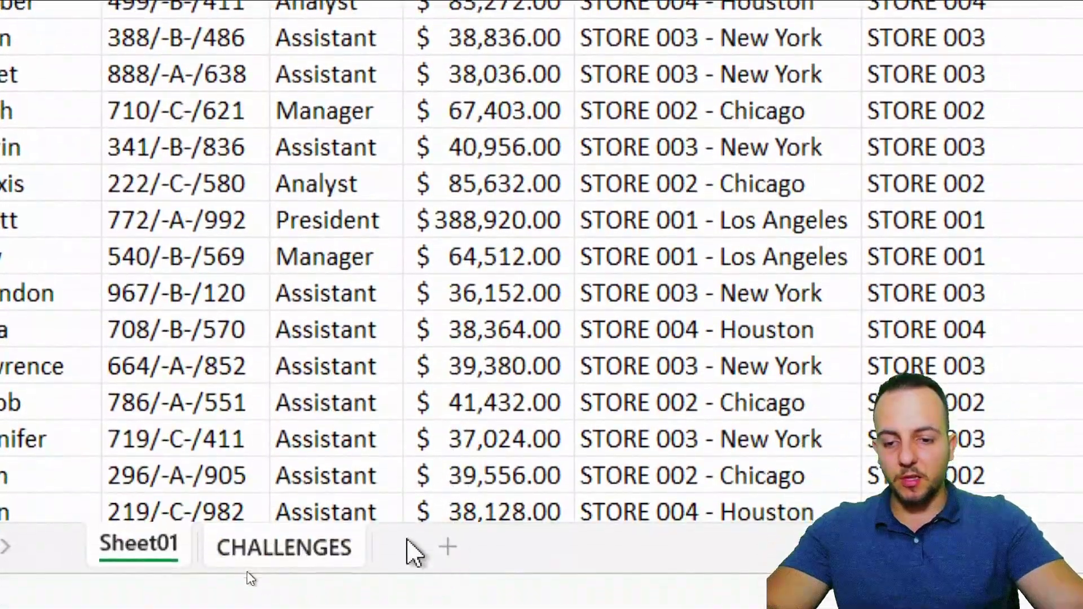
left_click(344, 550)
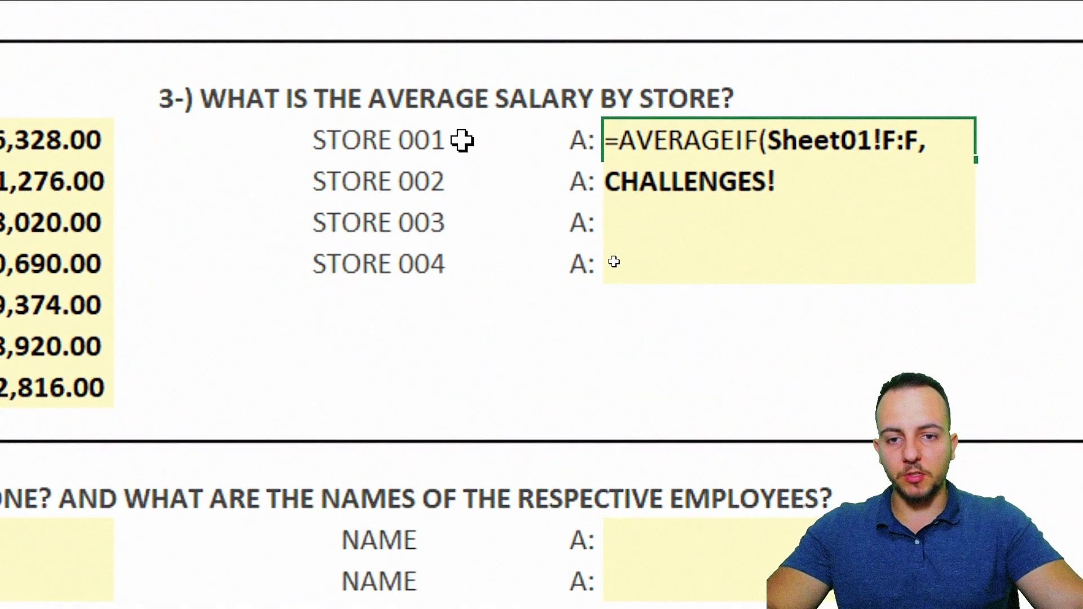
left_click(454, 140)
type(",")
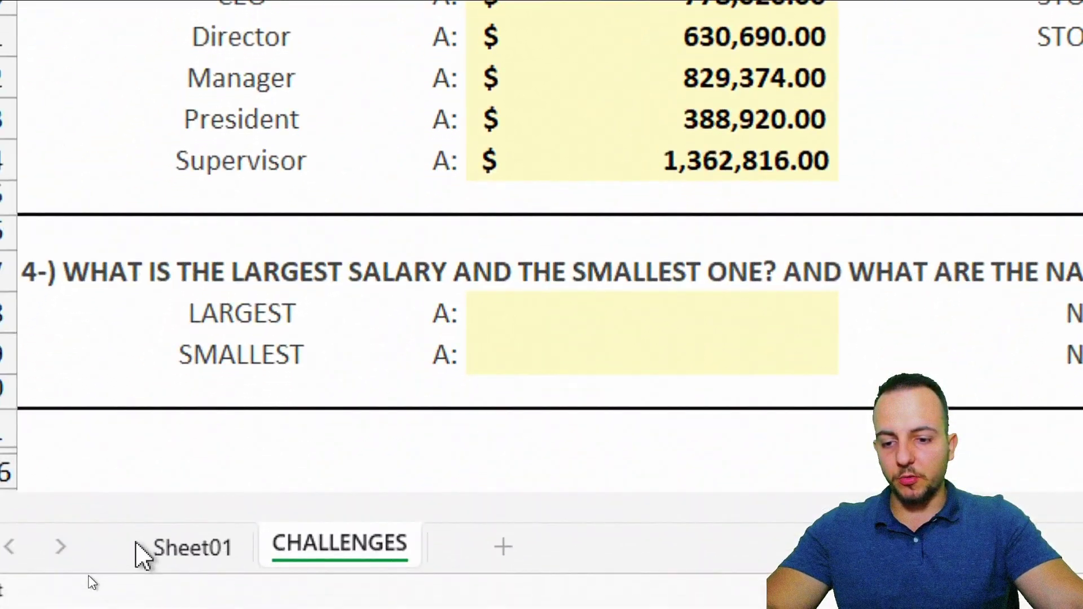
left_click(169, 553)
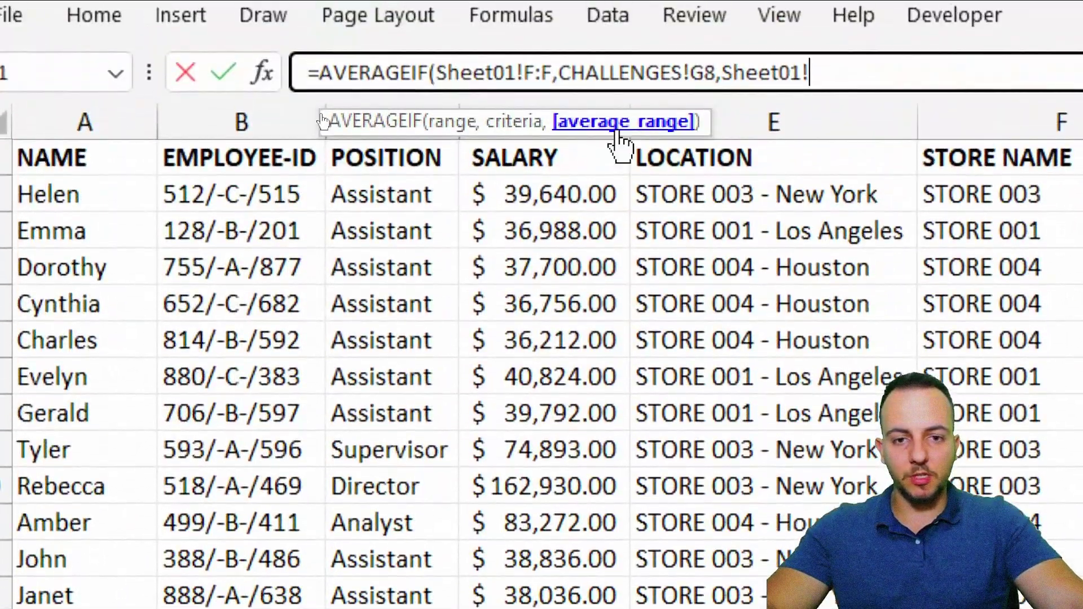
left_click(558, 98)
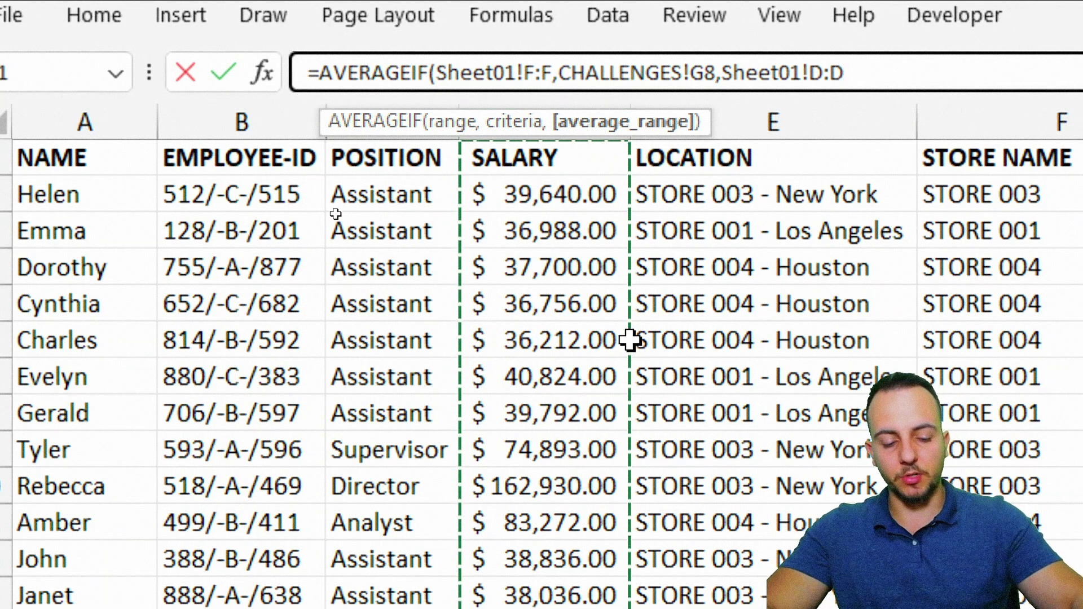
key("Return")
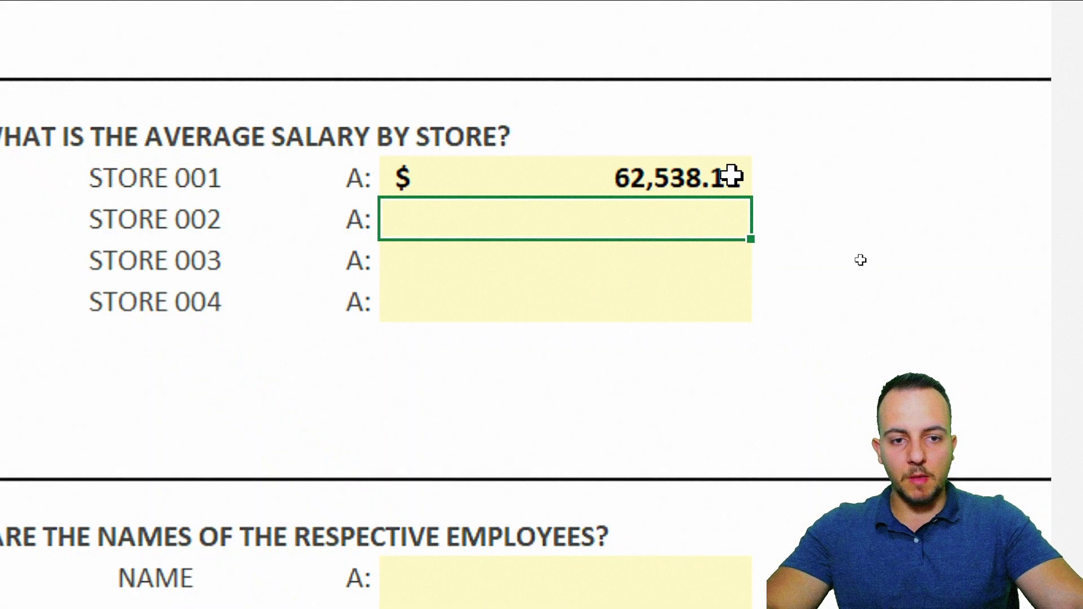
Fill the STORE 001 AVERAGEIF formula down through the STORE 004 row of question 3
left_click(730, 178)
left_click_drag(754, 198, 737, 324)
left_click_drag(272, 184, 285, 219)
left_click(319, 177)
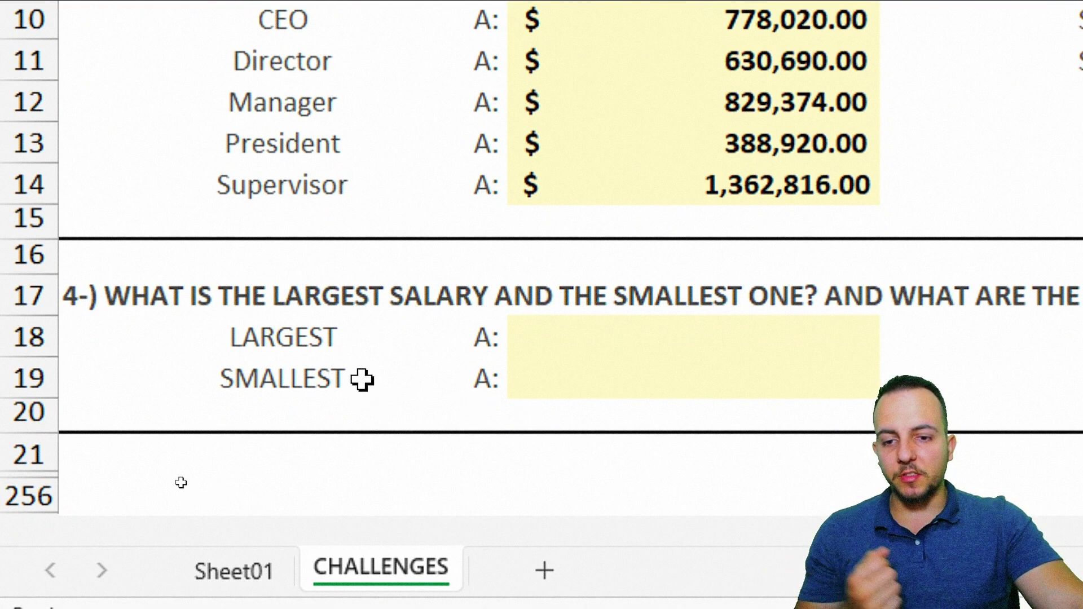
Enter =MAX(Sheet01!D:D) in the LARGEST answer cell of question 4 to get the highest salary
left_click_drag(374, 338, 504, 381)
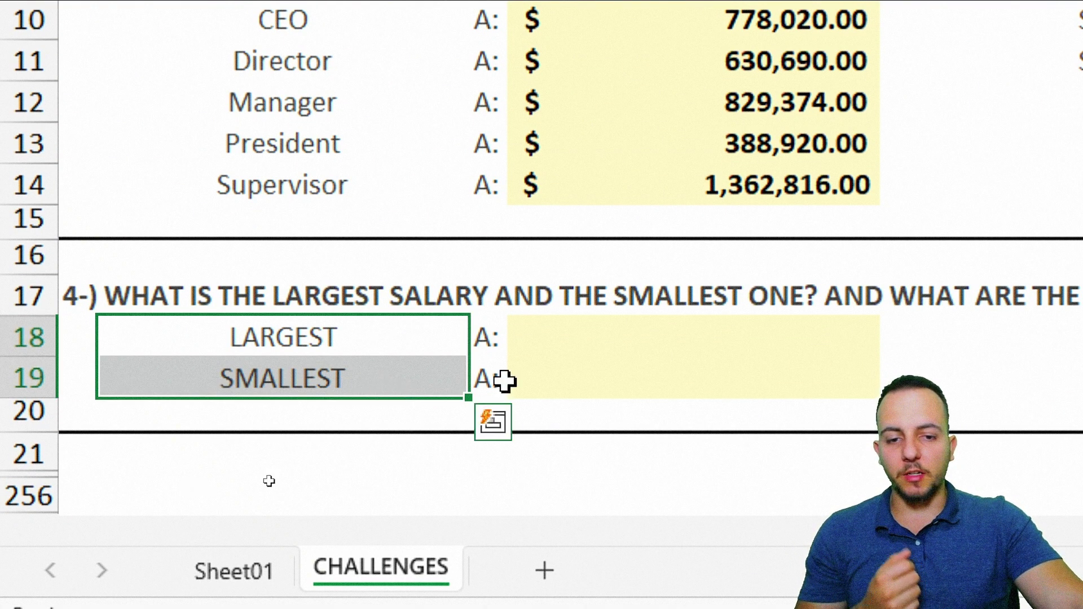
left_click(625, 343)
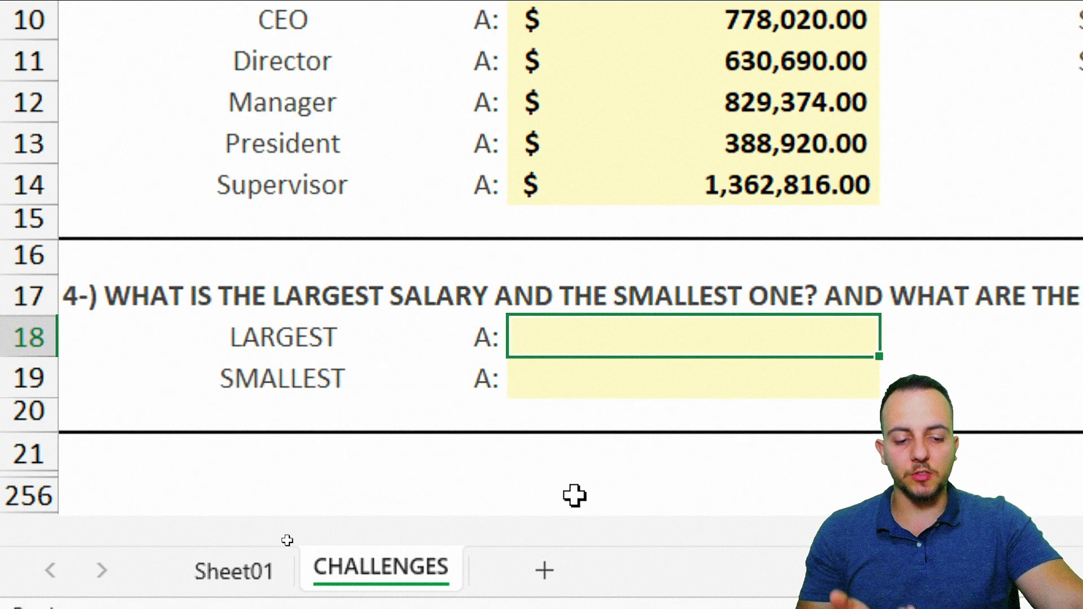
type("=MAX")
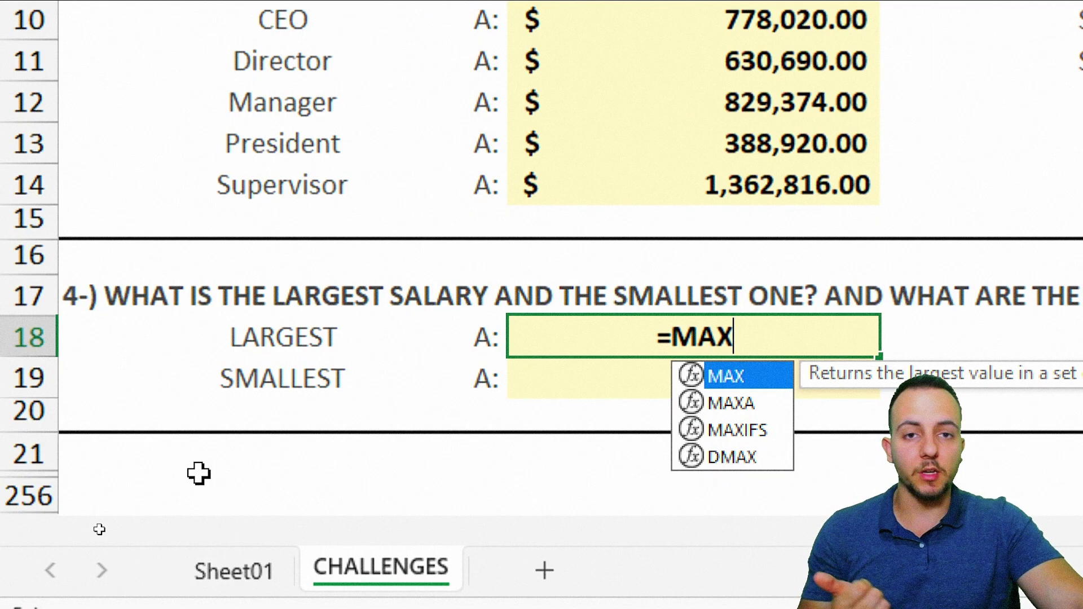
double_click(741, 375)
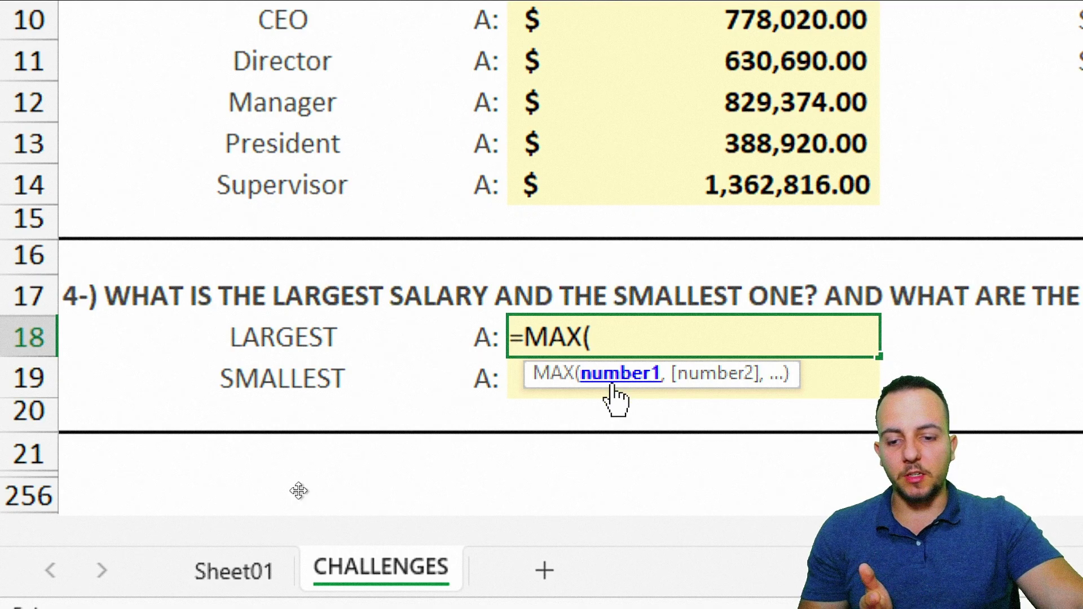
left_click(228, 572)
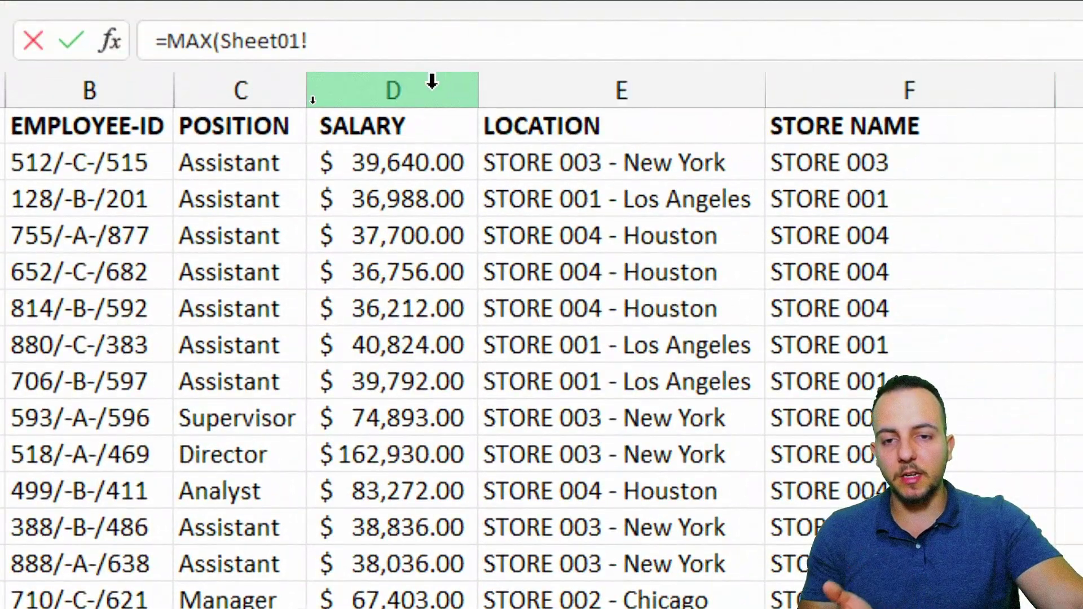
left_click(432, 82)
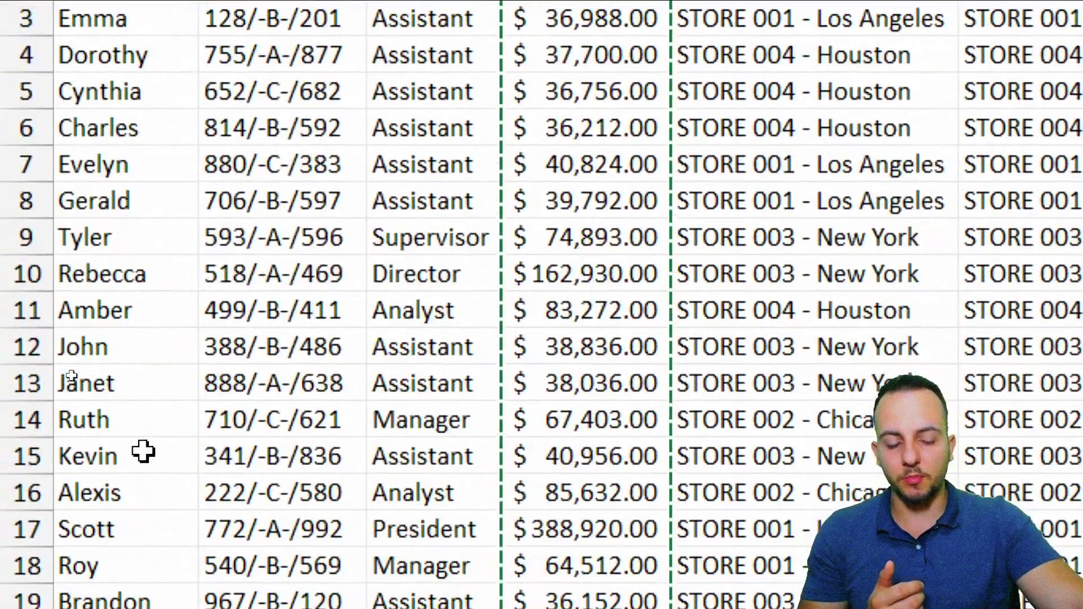
key("Return")
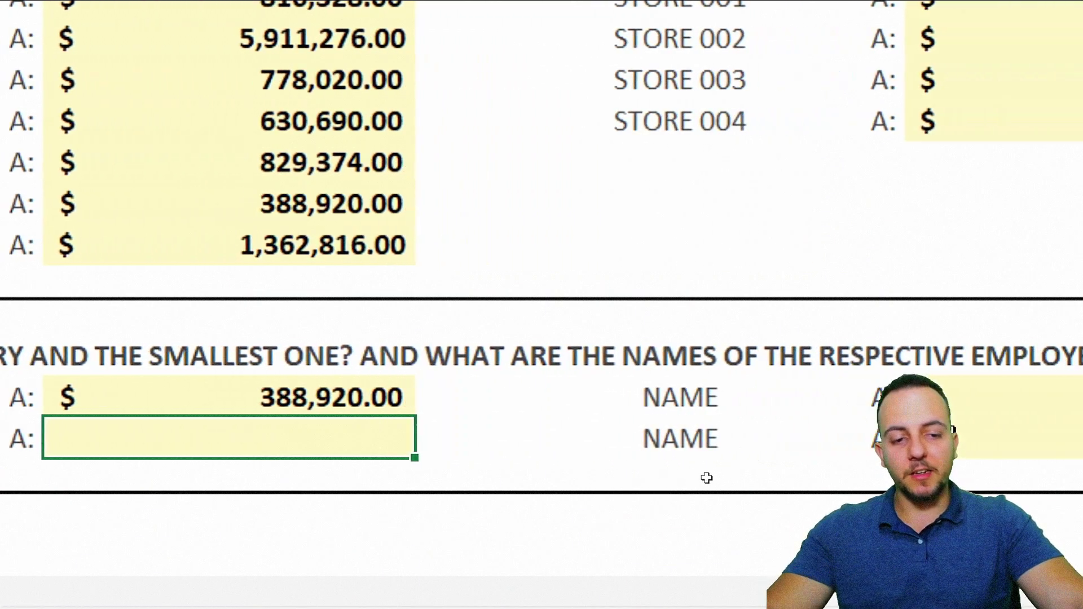
Enter =MIN(Sheet01!D:D) in the SMALLEST answer cell of question 4 to get the lowest salary
left_click_drag(767, 395, 1042, 394)
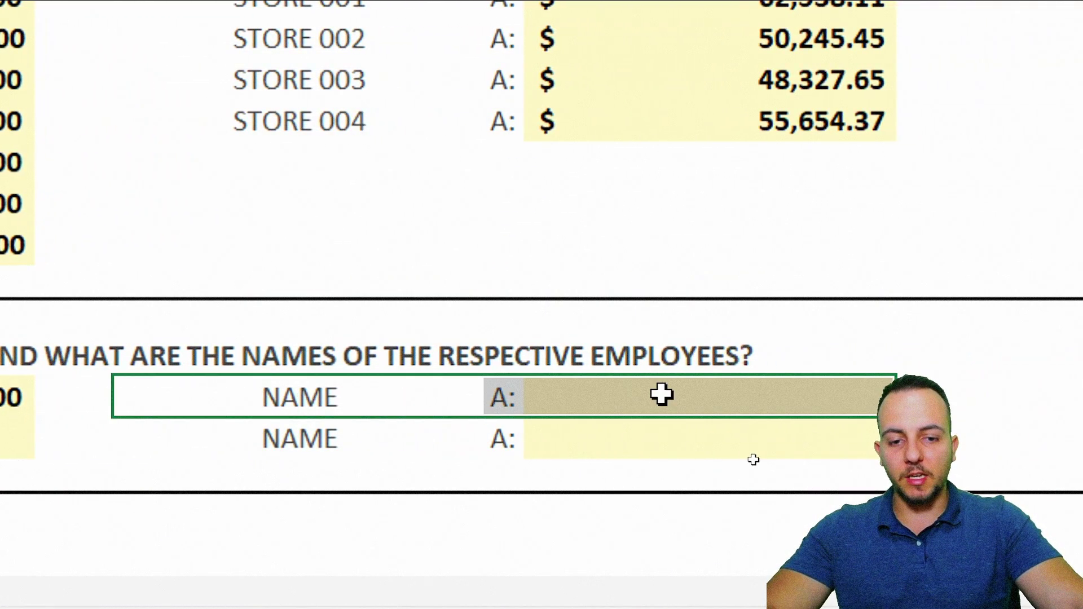
left_click(661, 394)
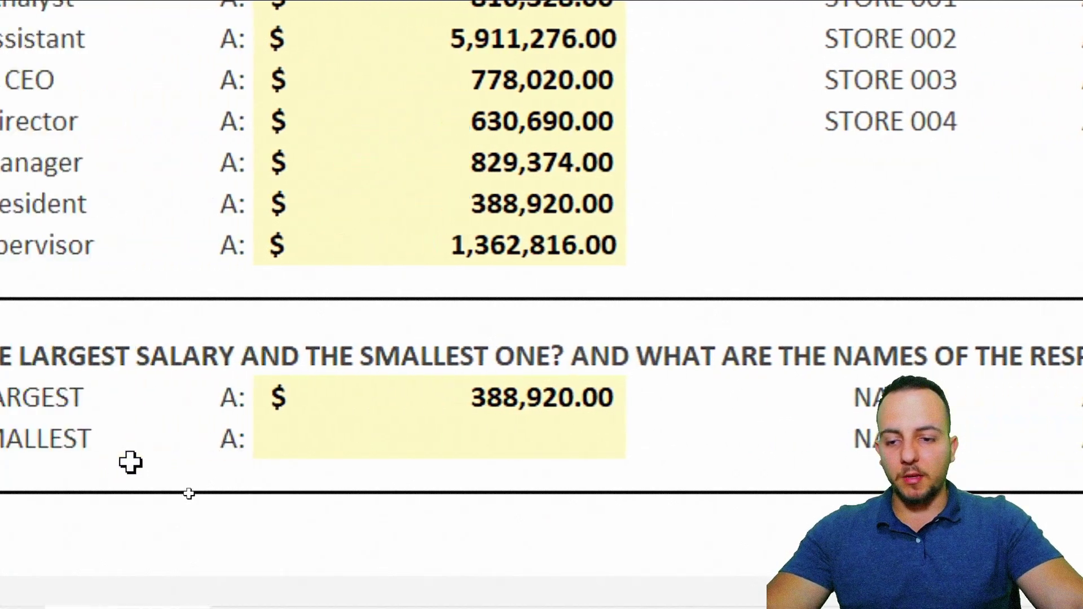
left_click_drag(31, 440, 291, 436)
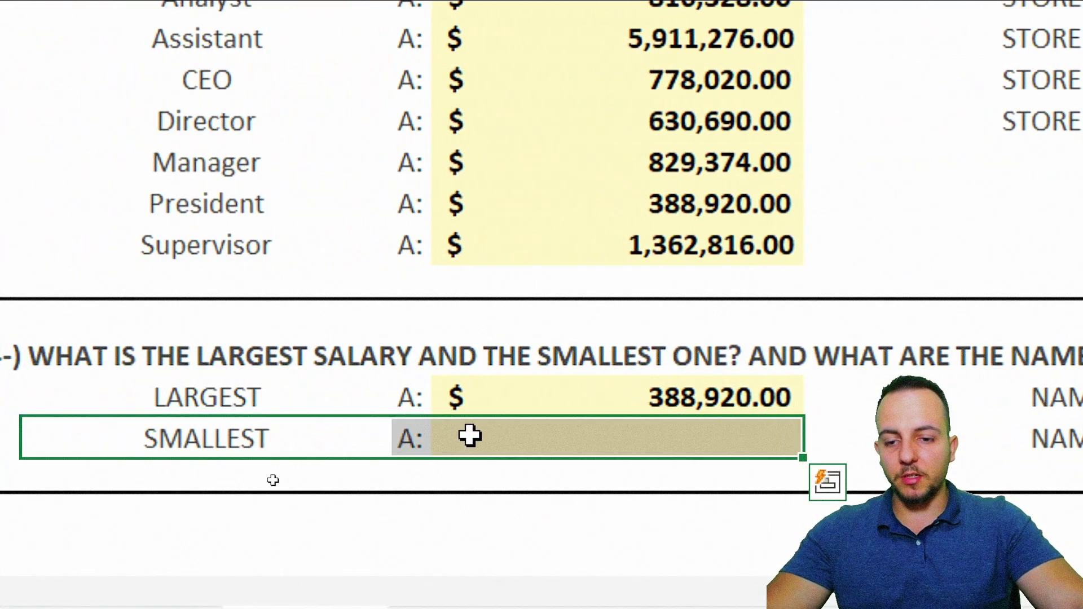
left_click(291, 435)
type("=")
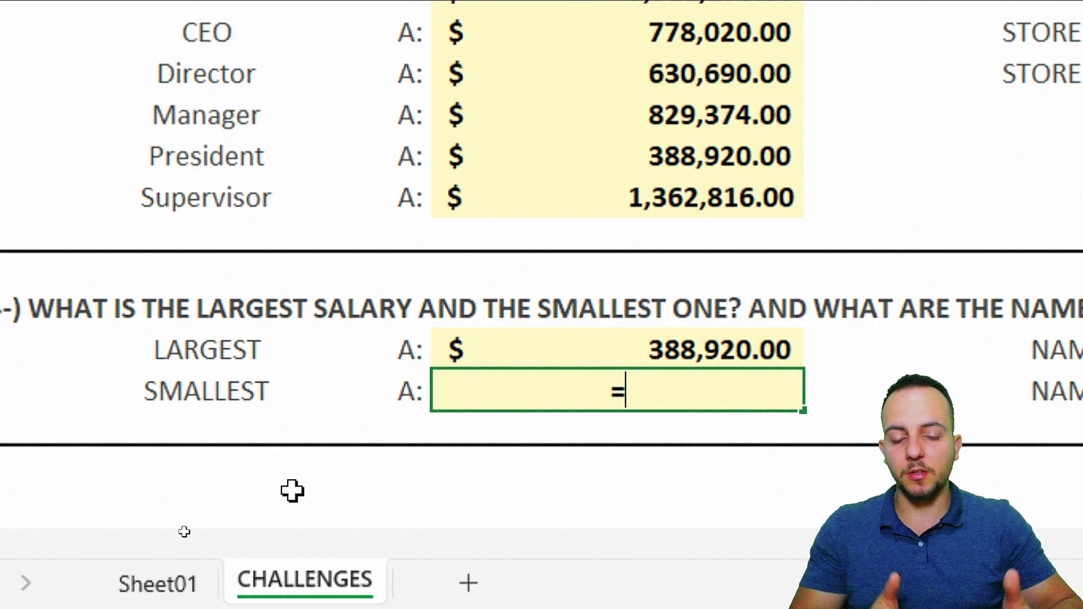
type("MIN")
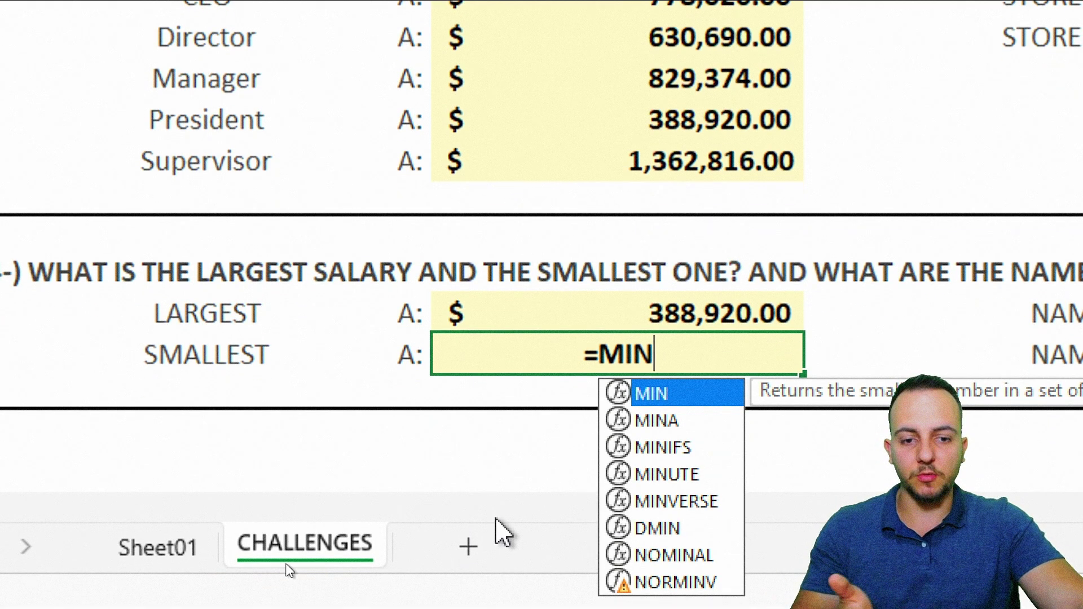
double_click(654, 397)
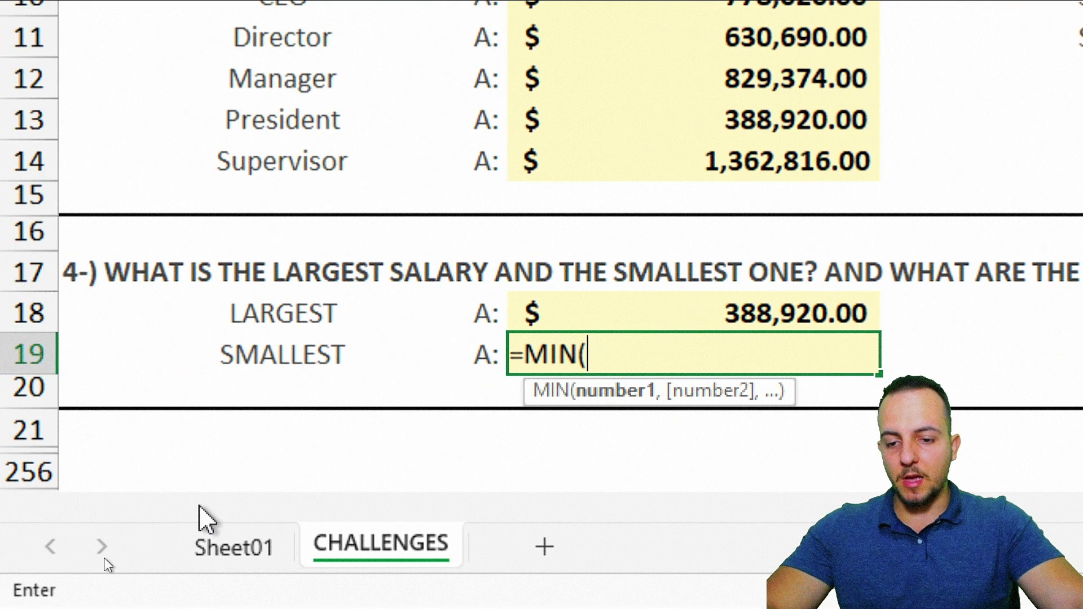
left_click(259, 550)
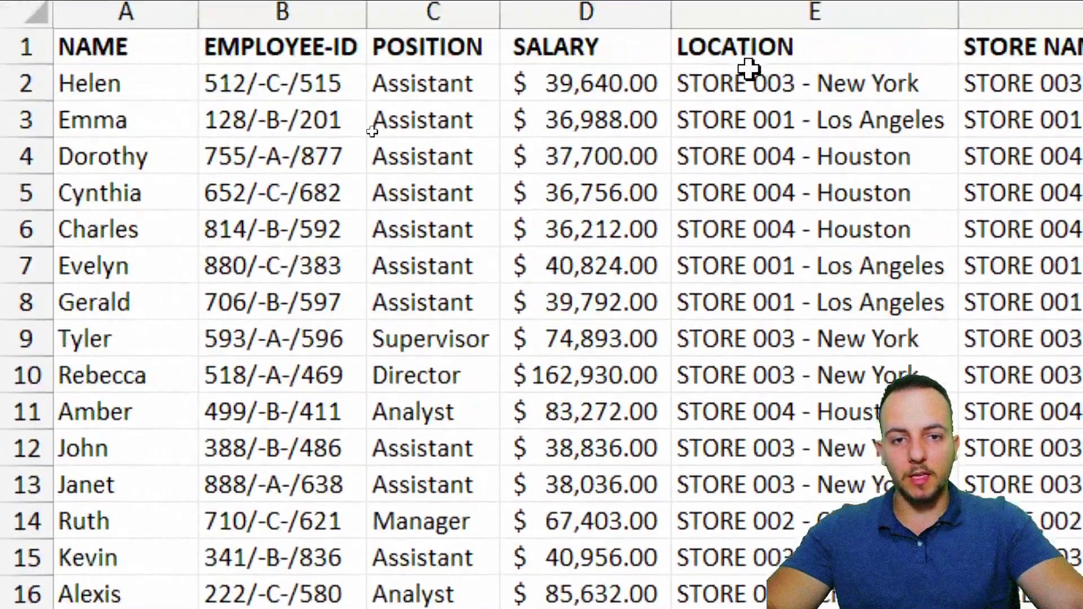
left_click(633, 10)
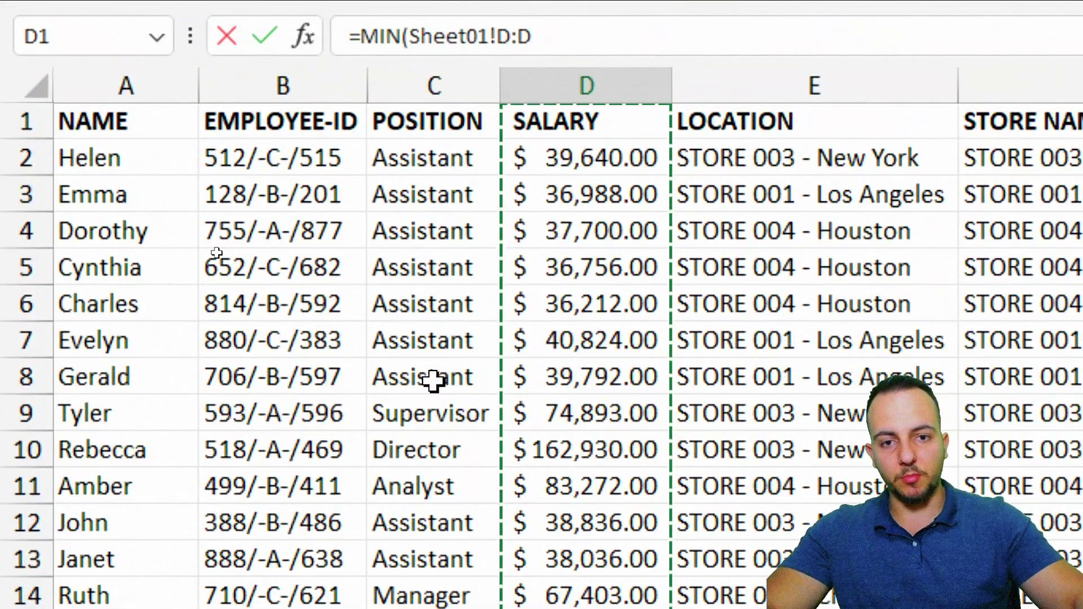
key("Return")
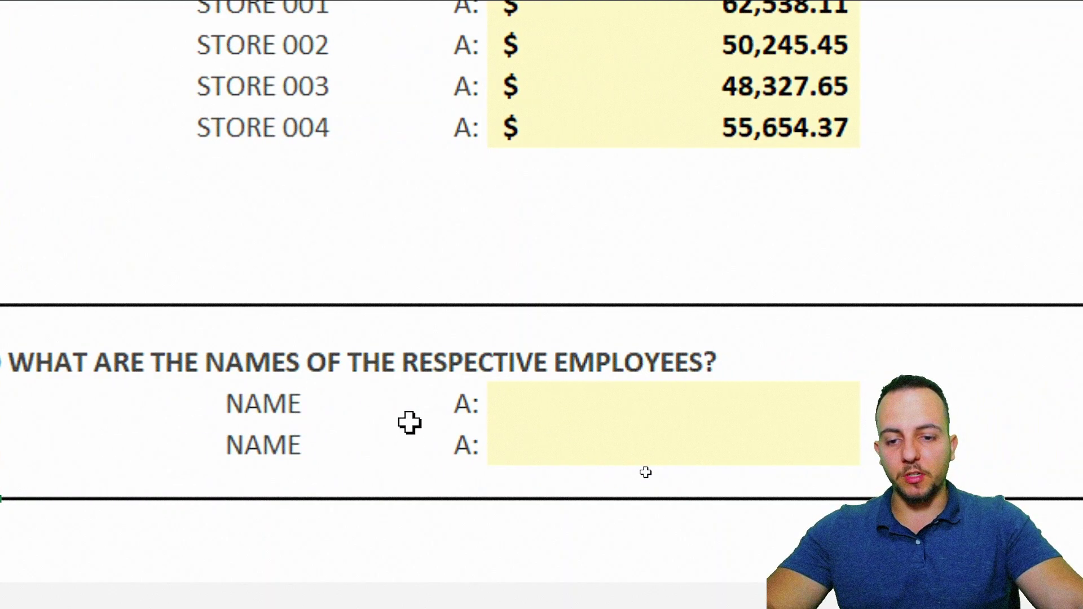
Select the NAME answer cell in the LARGEST row of question 4
left_click_drag(333, 411, 568, 387)
left_click(541, 406)
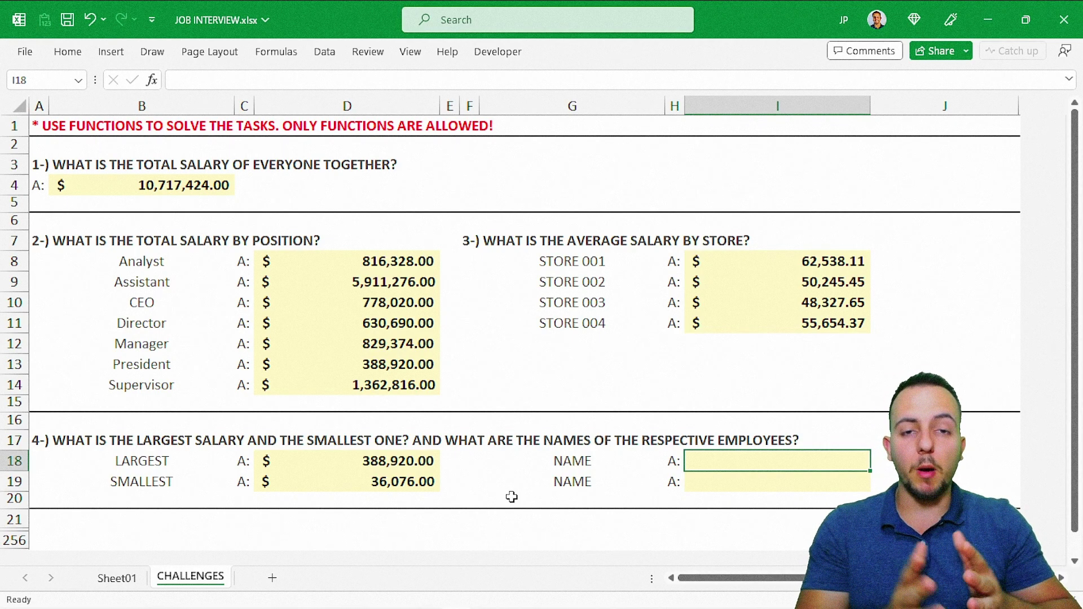
left_click(117, 577)
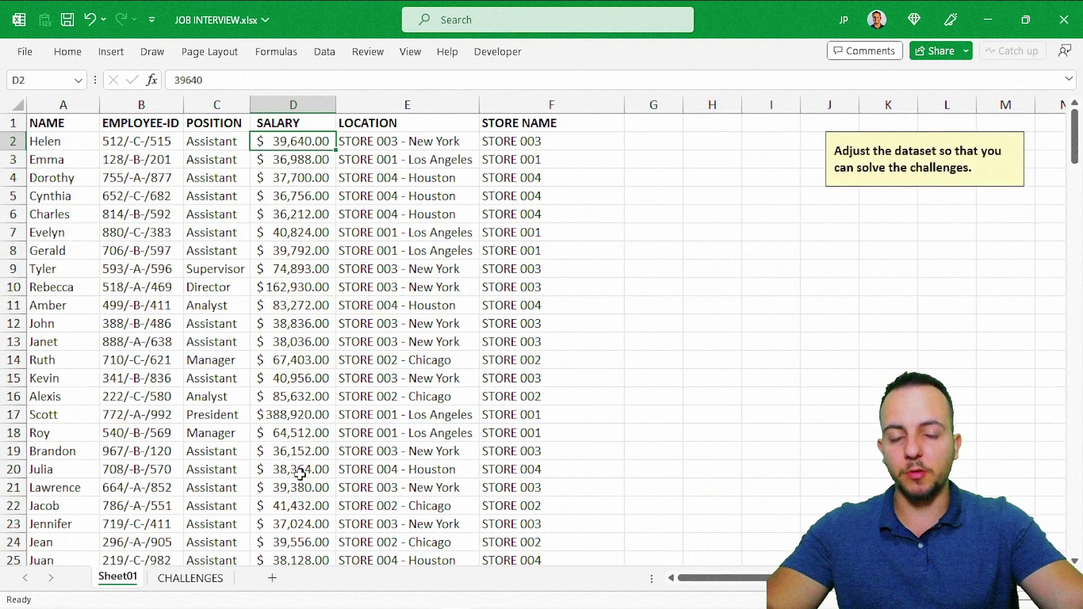
left_click_drag(247, 85, 336, 599)
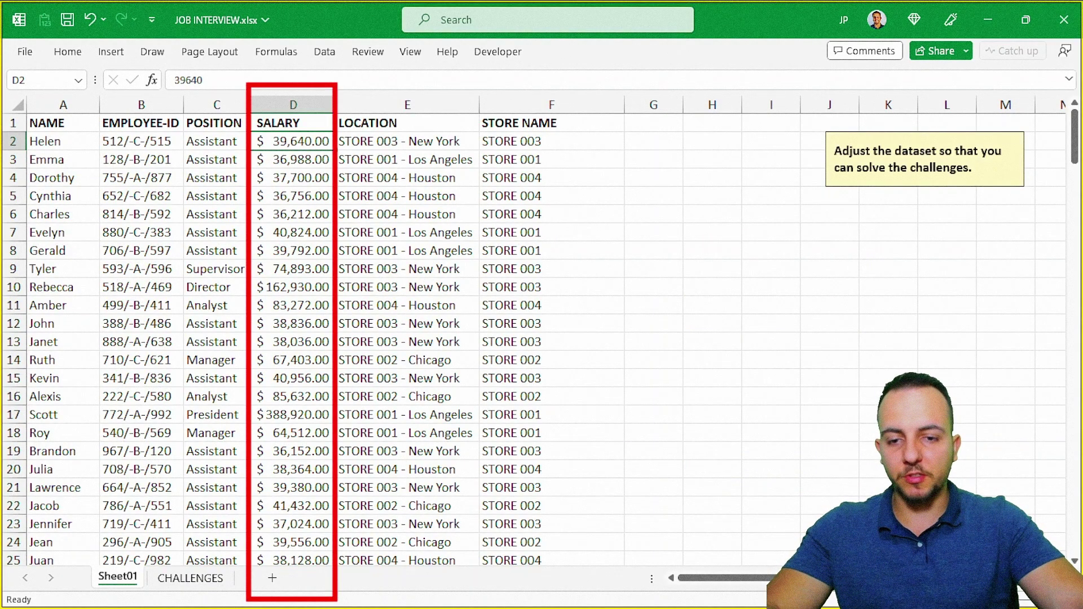
left_click_drag(350, 88, 403, 75)
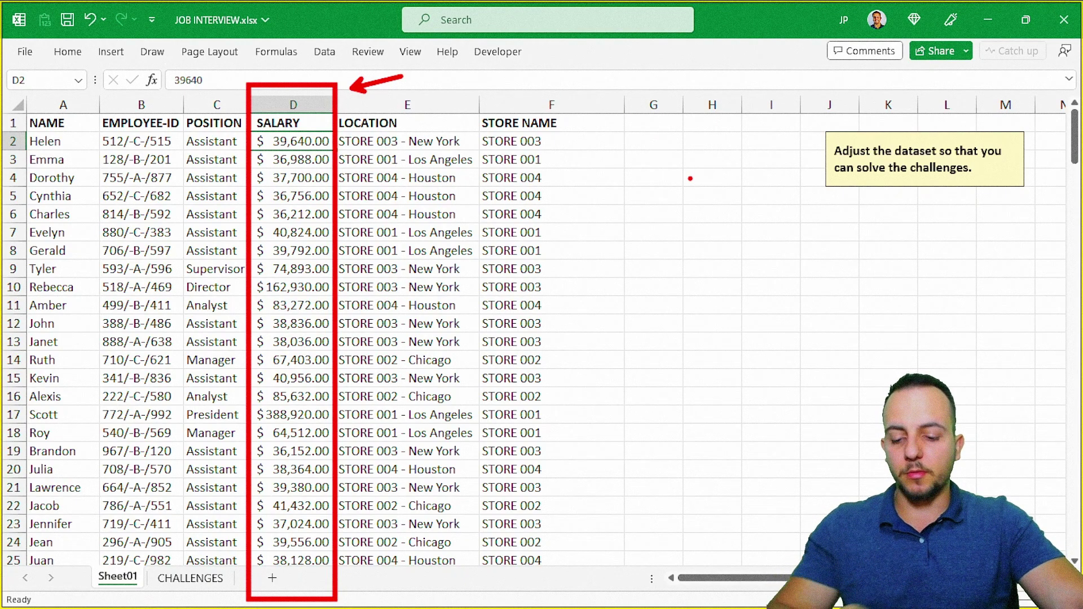
mouse_move(19, 84)
left_mouse_down()
mouse_move(98, 428)
mouse_move(101, 593)
left_mouse_up()
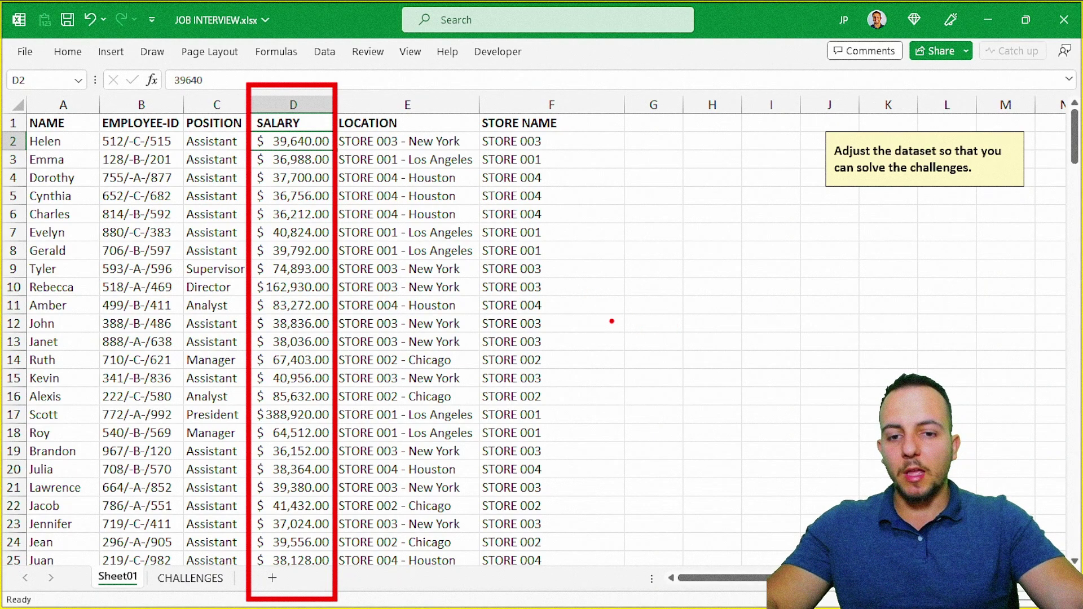
left_click_drag(595, 300, 376, 300)
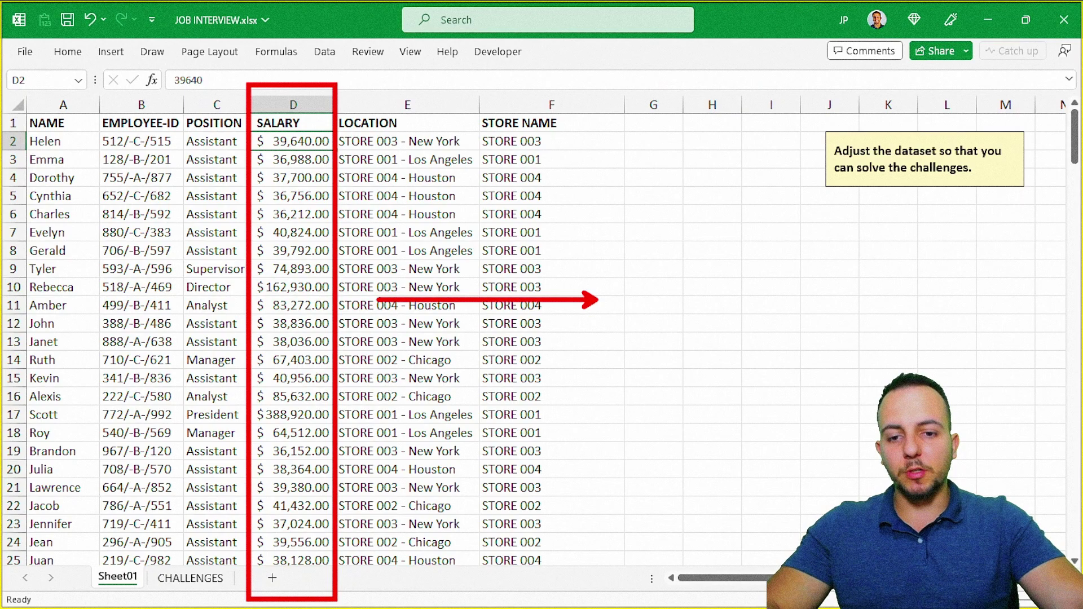
left_click_drag(591, 226, 359, 229)
left_click_drag(565, 166, 358, 165)
left_click_drag(579, 369, 396, 350)
left_click_drag(539, 432, 420, 432)
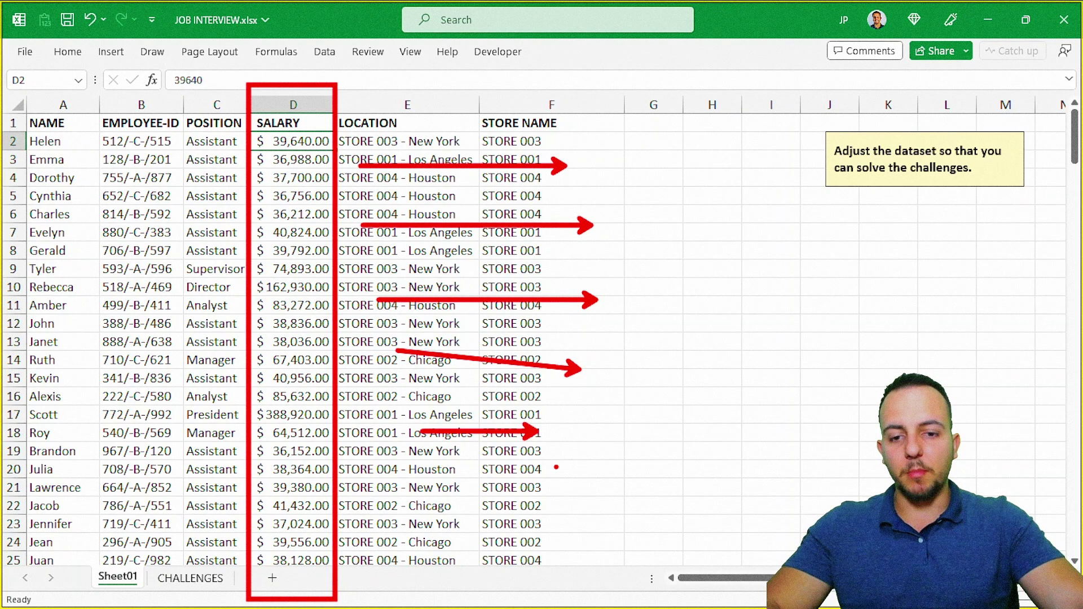
left_click_drag(551, 469, 337, 469)
left_click_drag(494, 524, 386, 523)
mouse_move(24, 87)
left_mouse_down()
mouse_move(54, 171)
mouse_move(101, 570)
left_mouse_up()
mouse_move(263, 66)
left_mouse_down()
mouse_move(203, 55)
mouse_move(88, 99)
mouse_move(166, 113)
left_mouse_up()
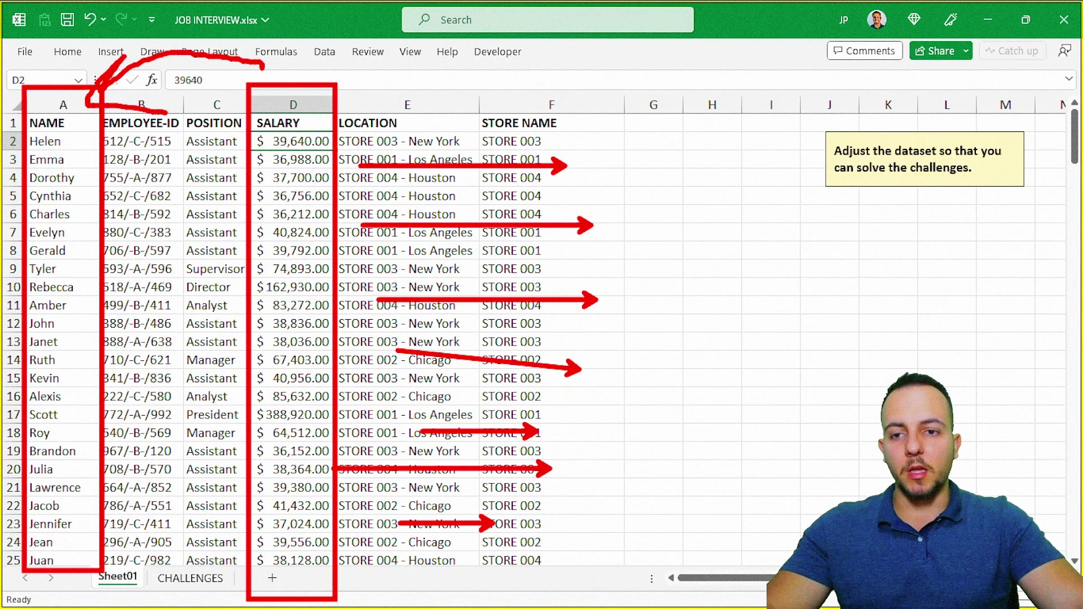
key("Escape")
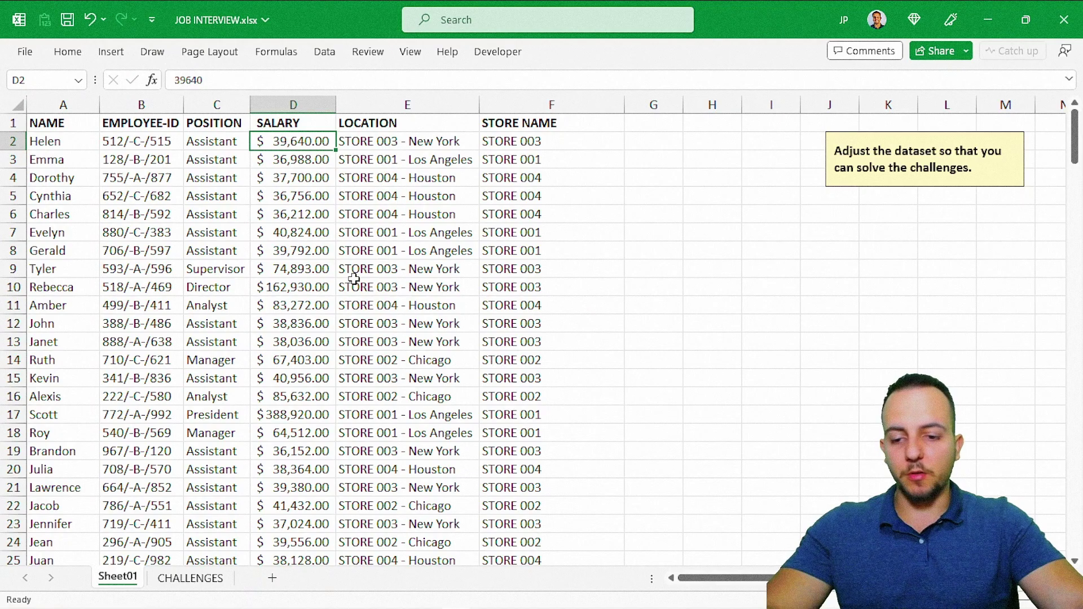
left_click(190, 577)
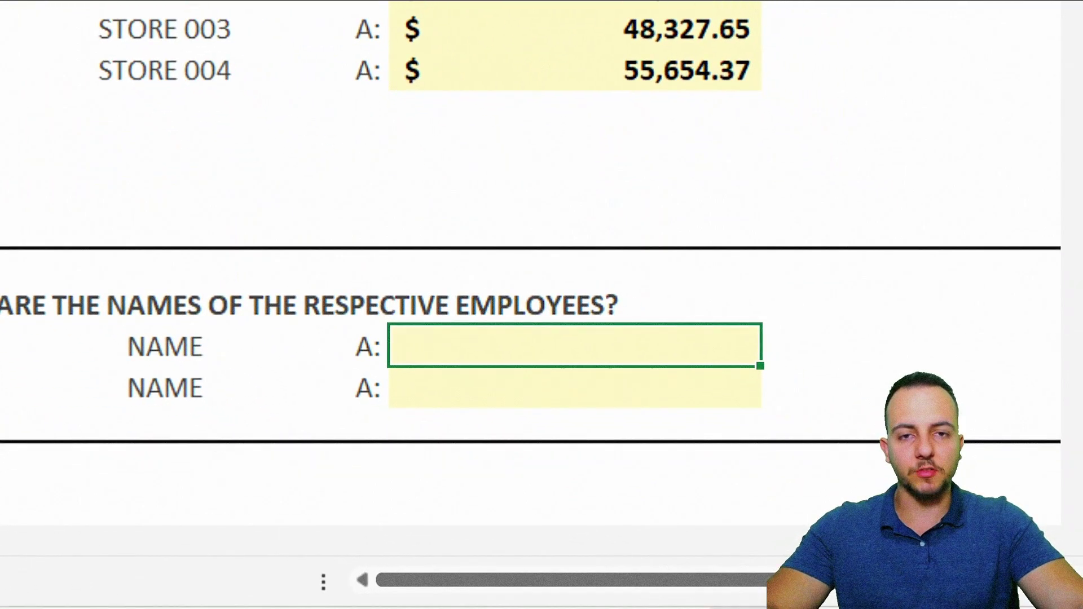
Start an XLOOKUP formula in the LARGEST row's NAME answer cell with D18 as the lookup value
type("=XLOOK")
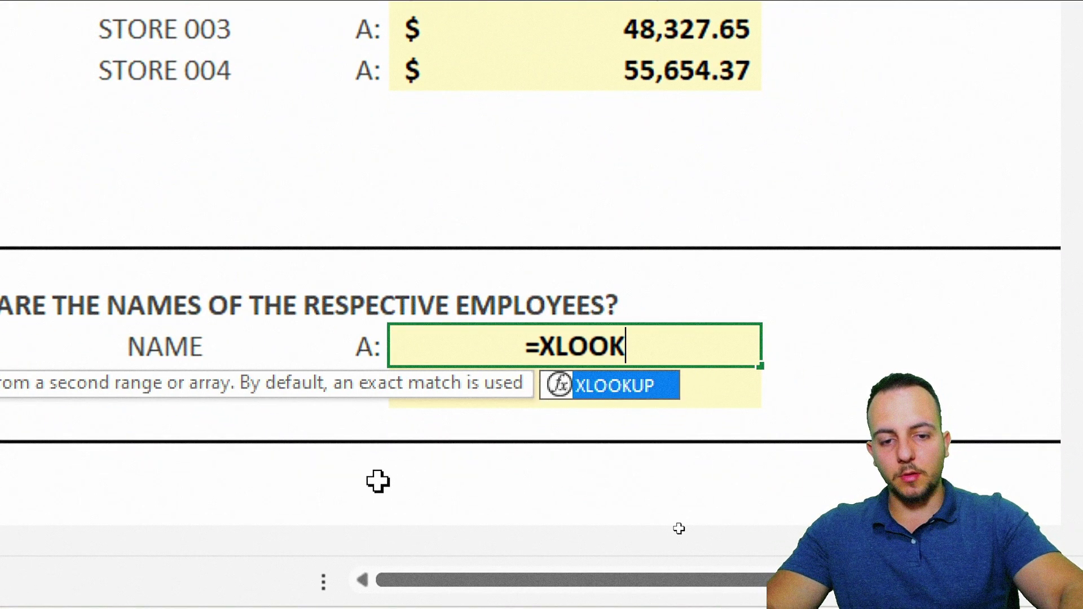
double_click(610, 389)
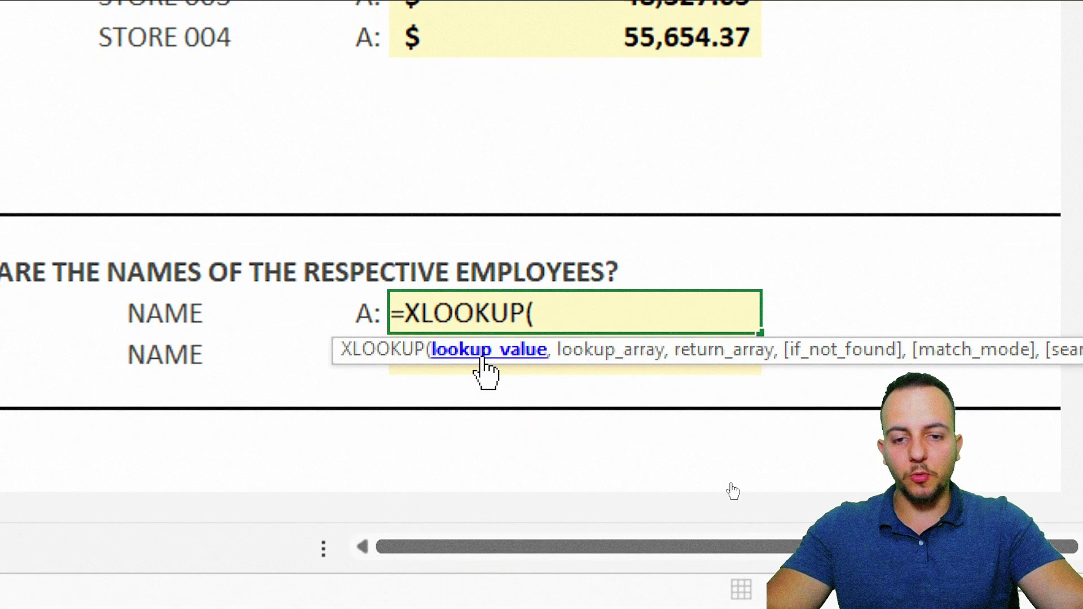
left_click(280, 314)
type(",")
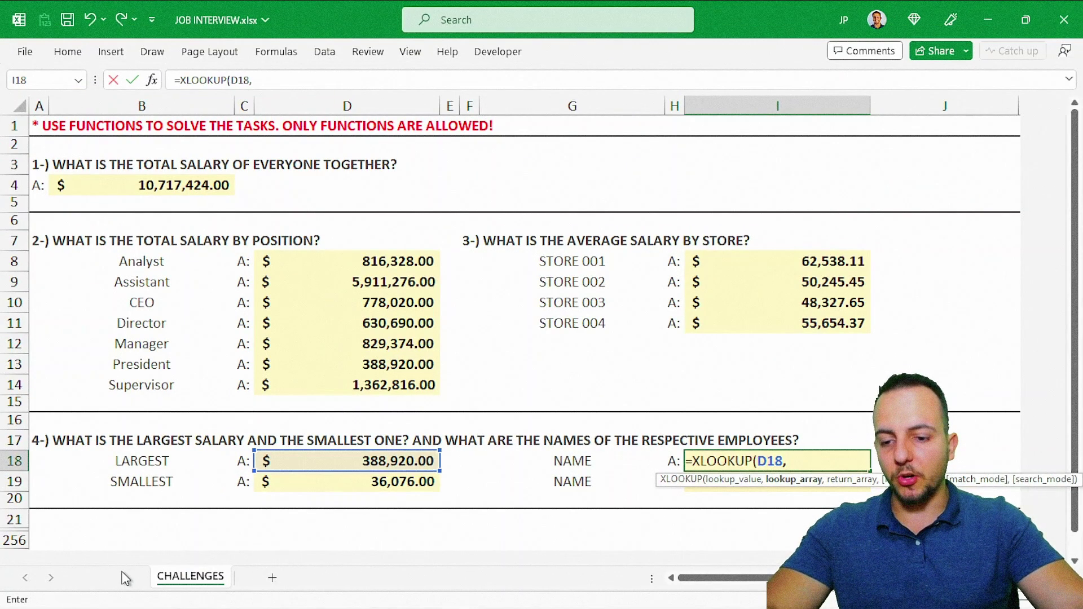
Complete the XLOOKUP formula with Sheet01's SALARY column (D:D) as the lookup array and NAME column (A:A) as the return array
left_click(115, 577)
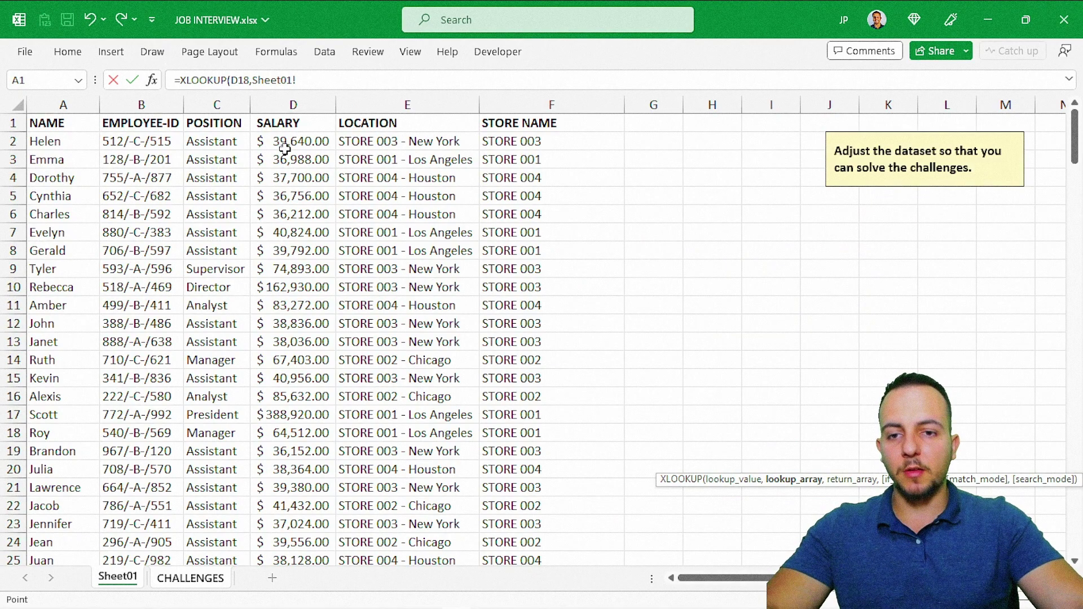
left_click(279, 105)
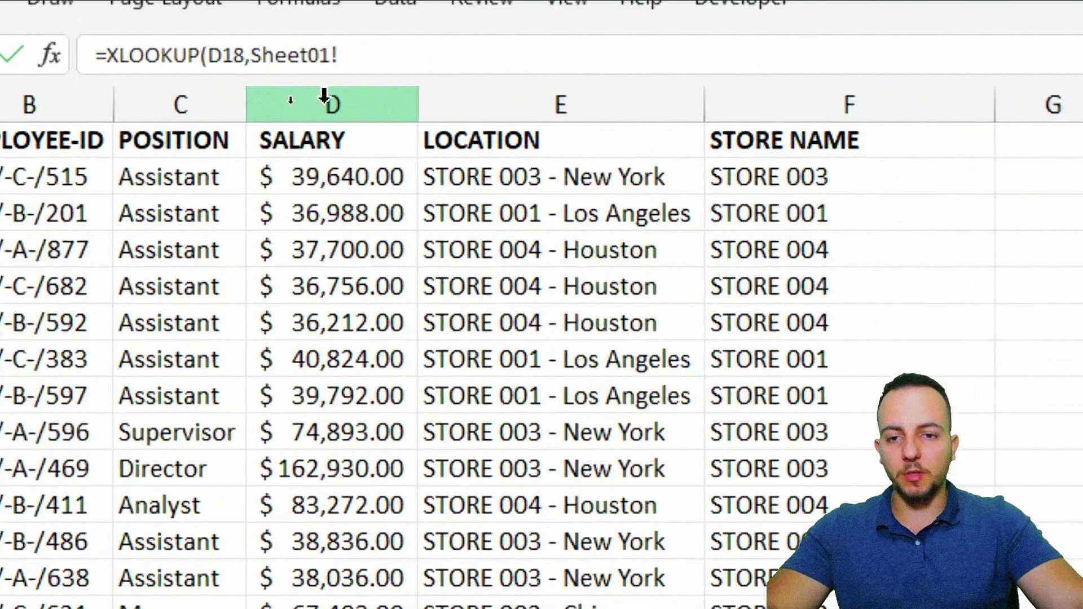
type(",")
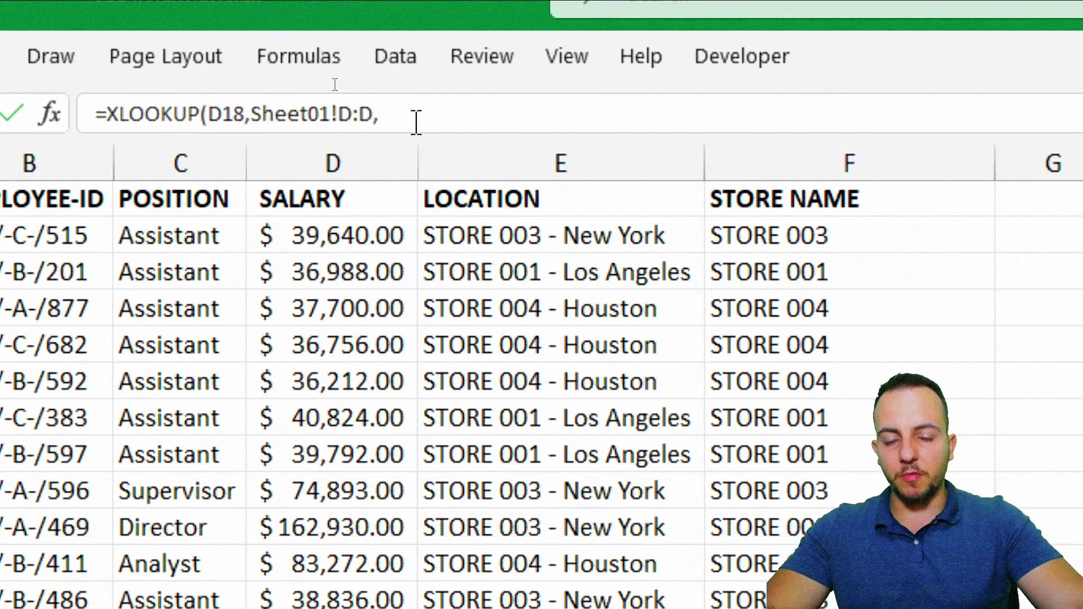
left_click(416, 58)
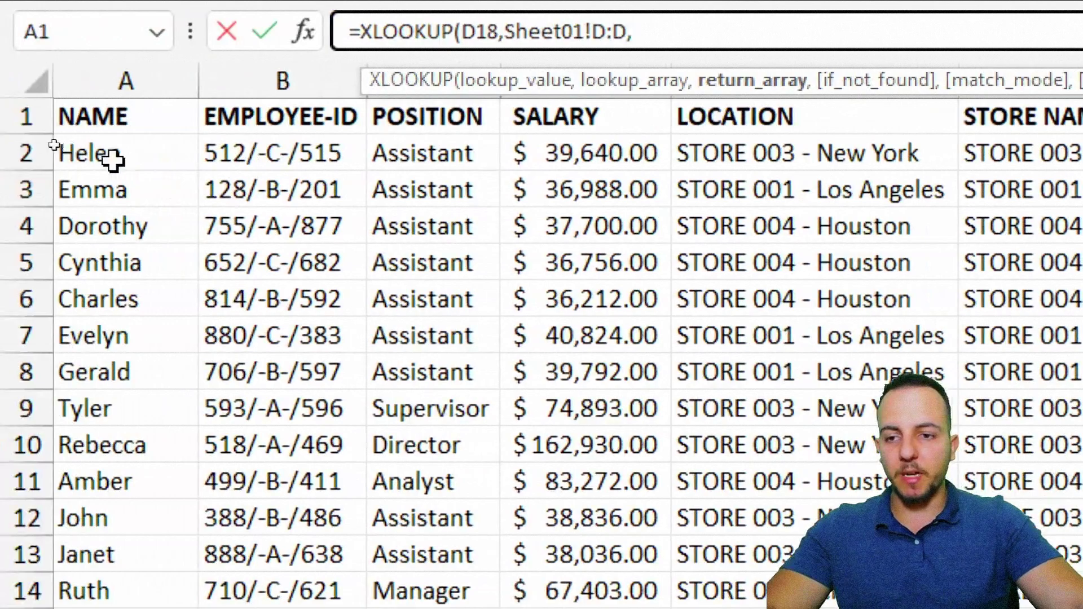
left_click(104, 79)
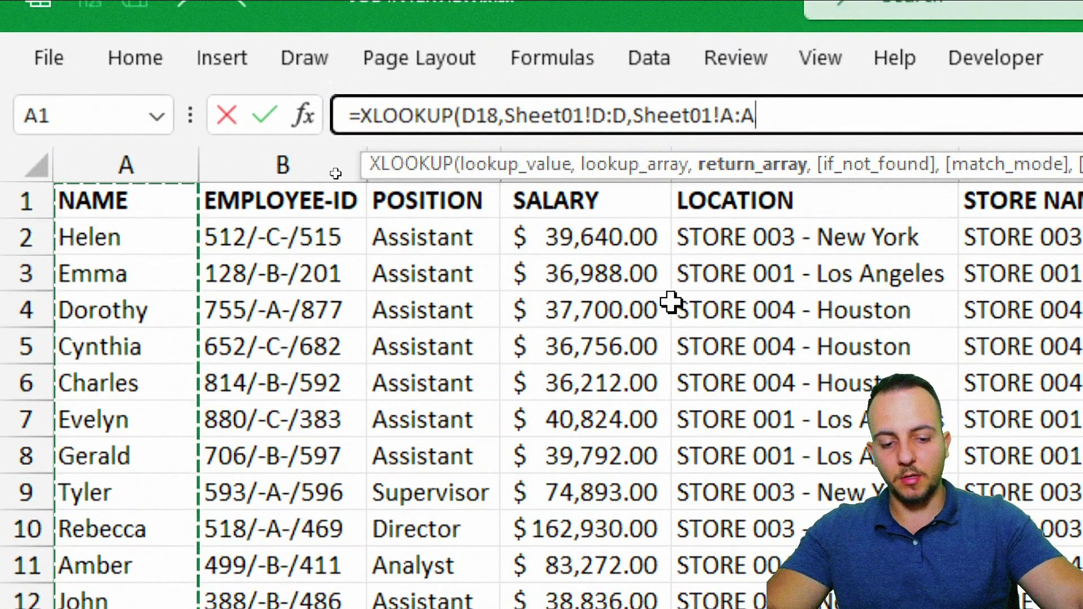
type(")")
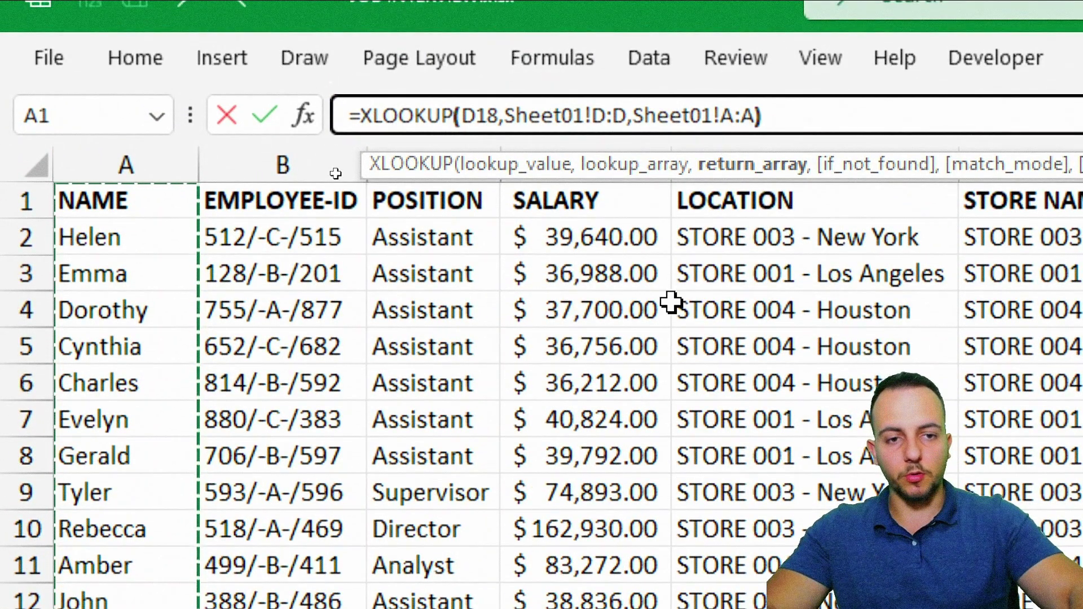
key("Return")
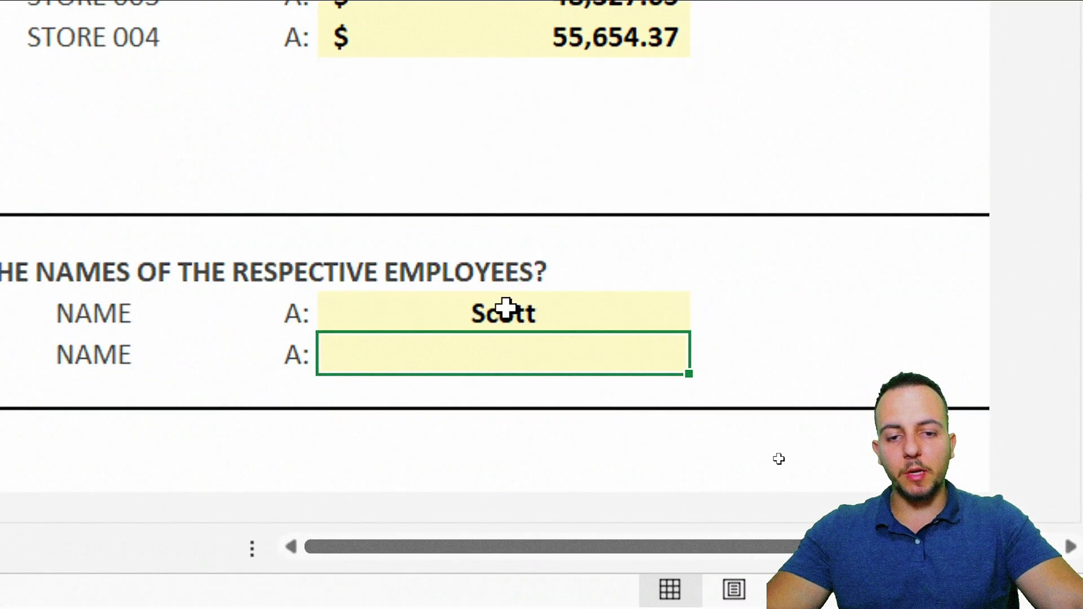
Replace the XLOOKUP in the LARGEST row's NAME answer cell with an INDEX formula that uses Sheet01!A:A as the array
left_click(503, 310)
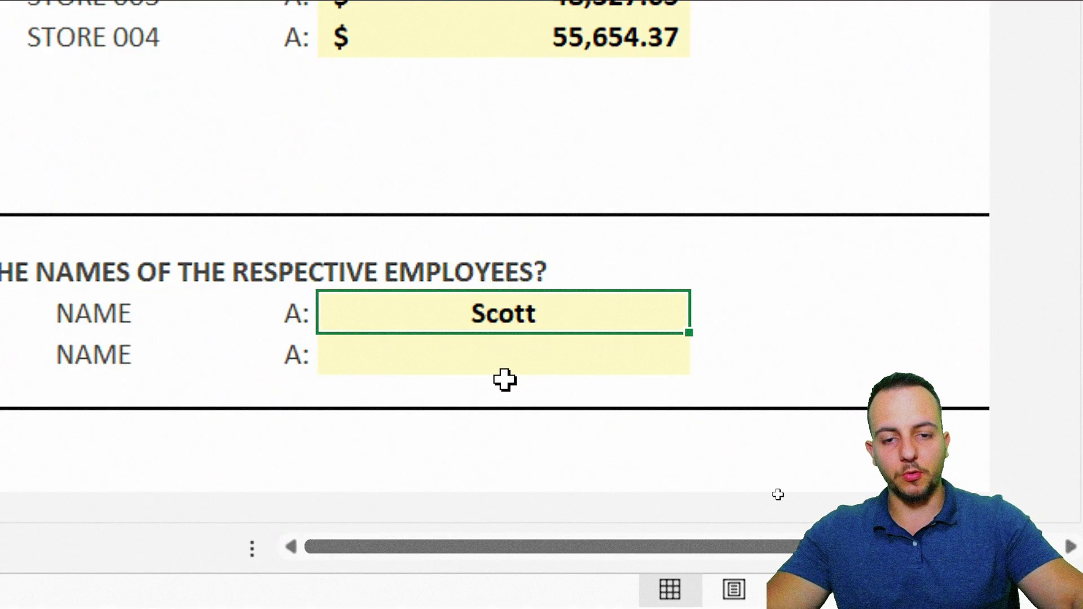
key("Delete")
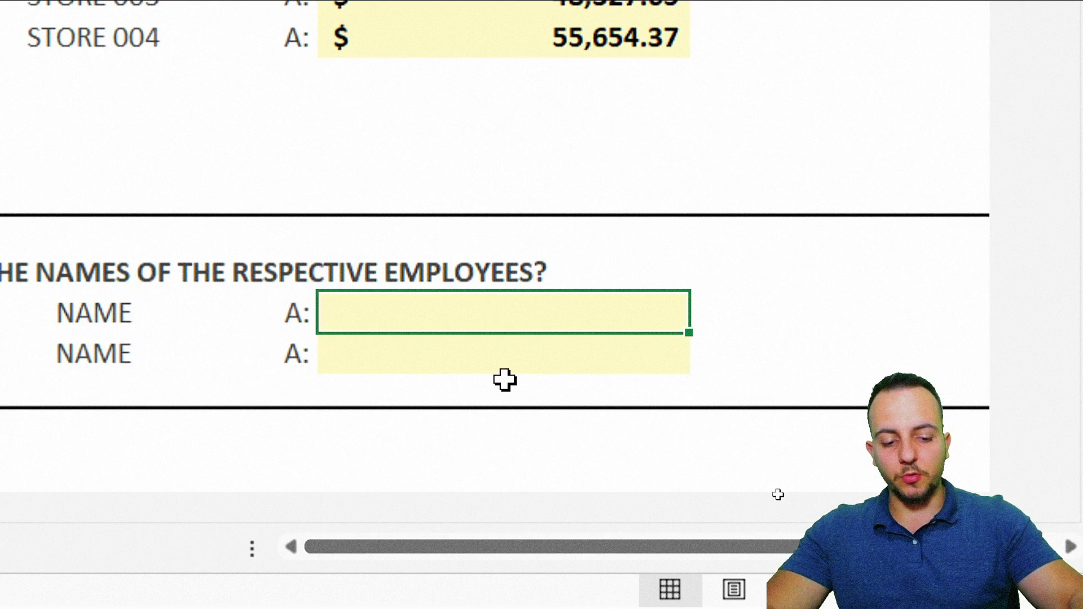
type("=INDE")
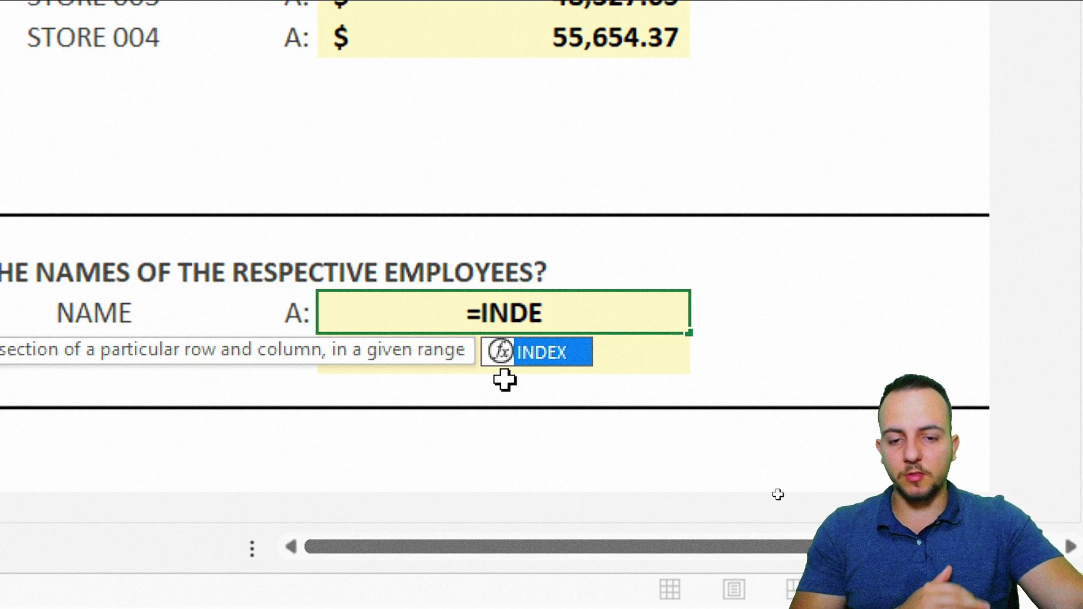
double_click(558, 352)
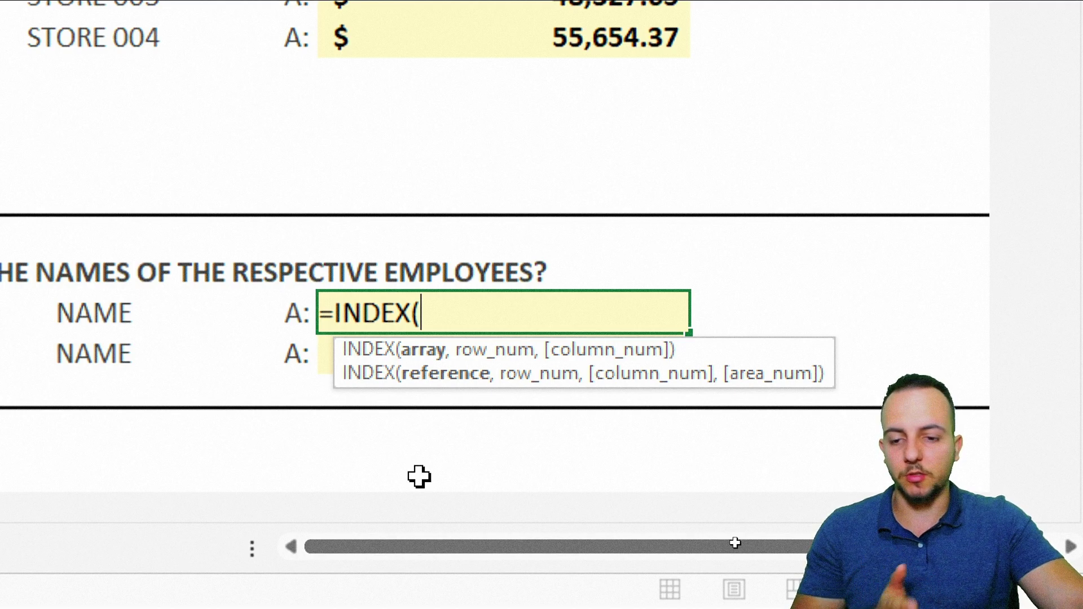
left_click(163, 544)
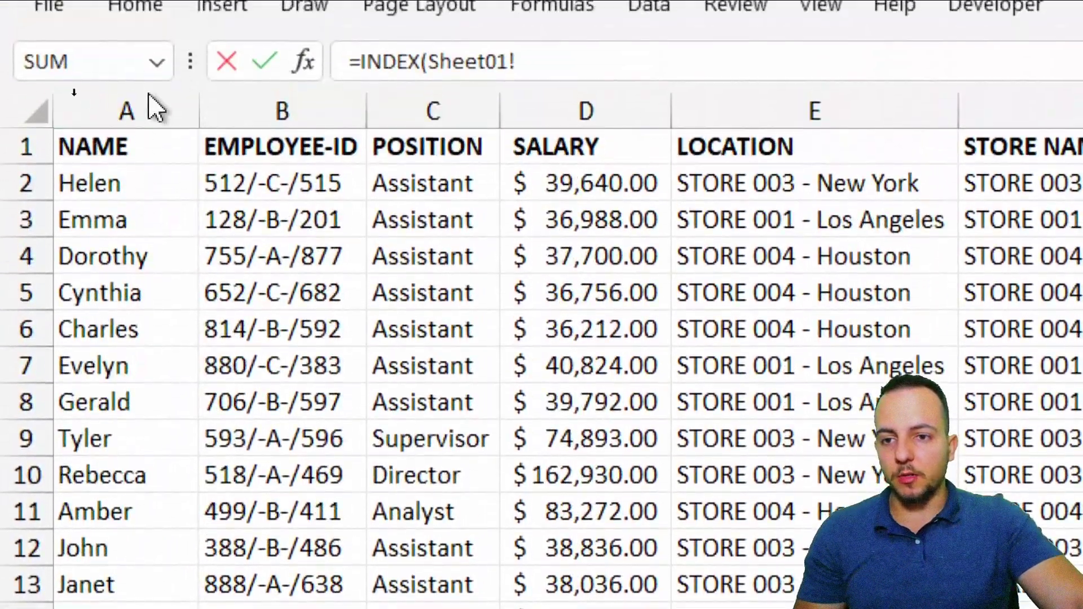
left_click(137, 96)
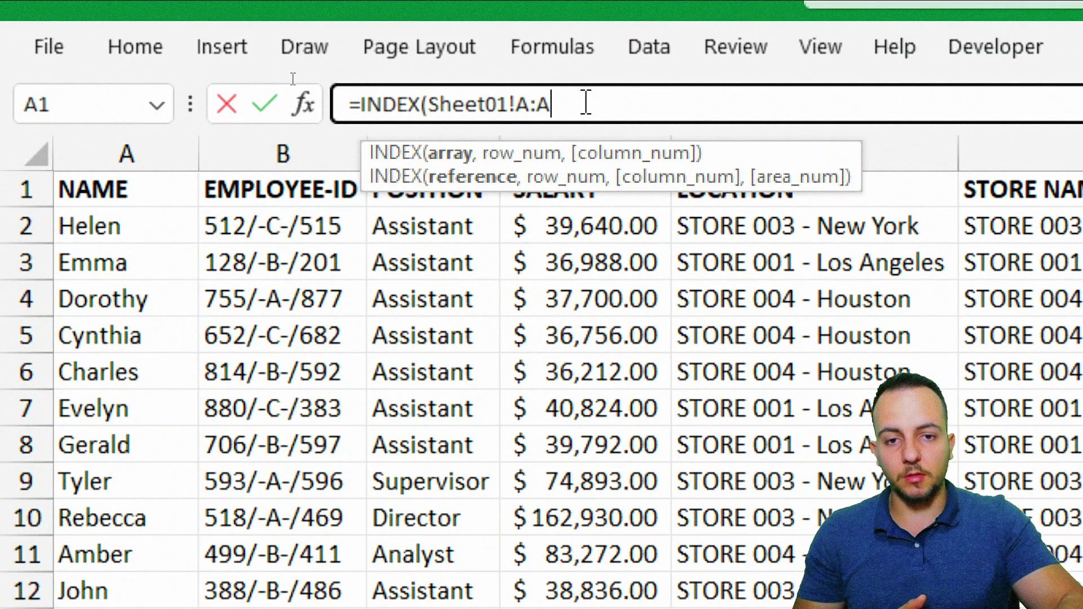
type(",")
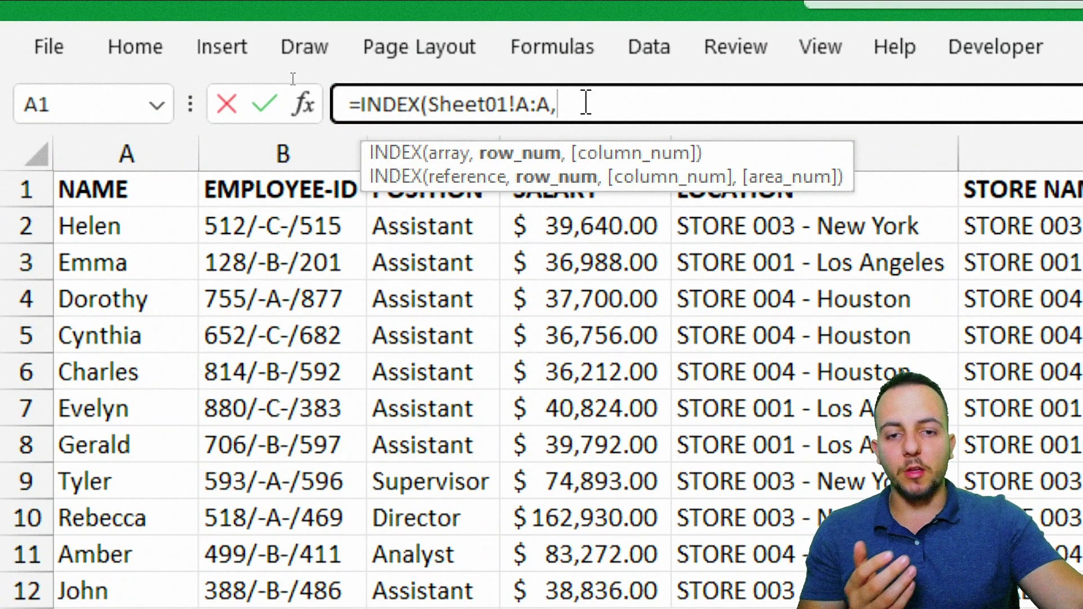
left_click(519, 157)
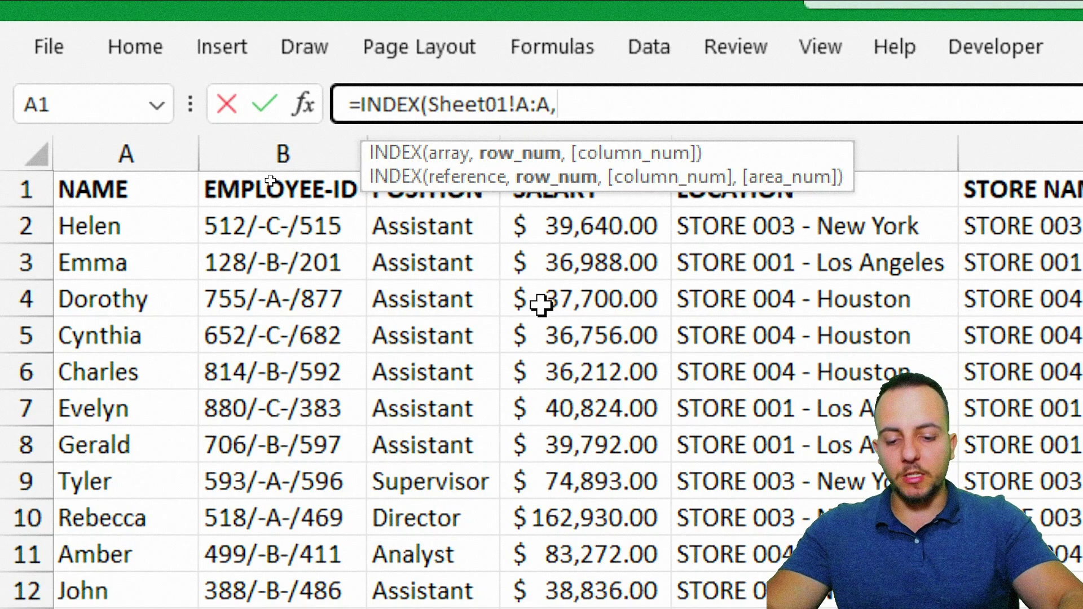
Complete the INDEX formula with MATCH(CHALLENGES!D18,Sheet01!D:D,0) as its row number, using an exact match
type("MATCH")
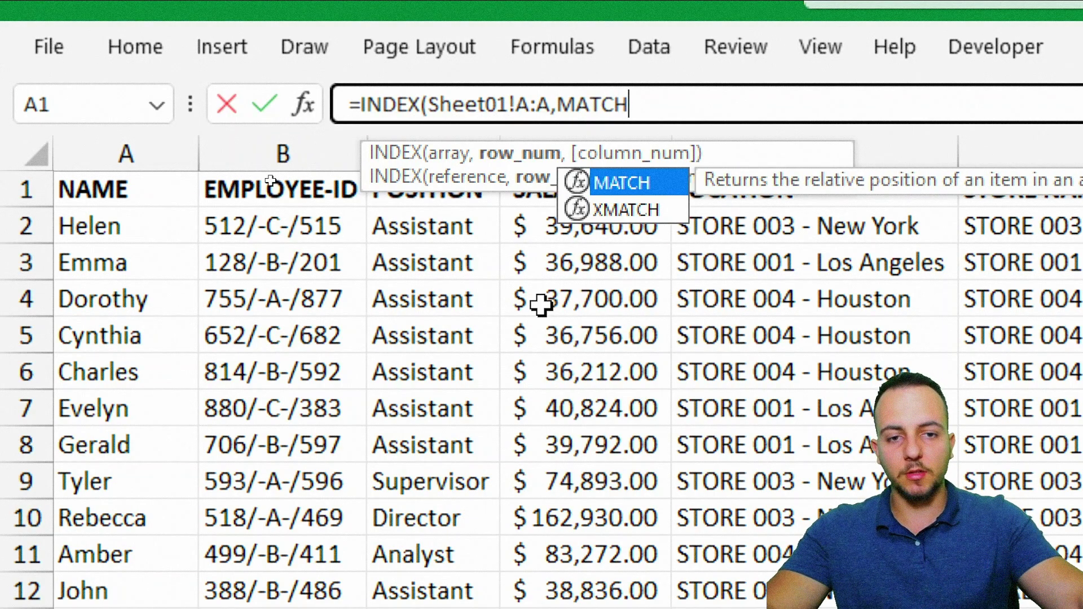
double_click(619, 184)
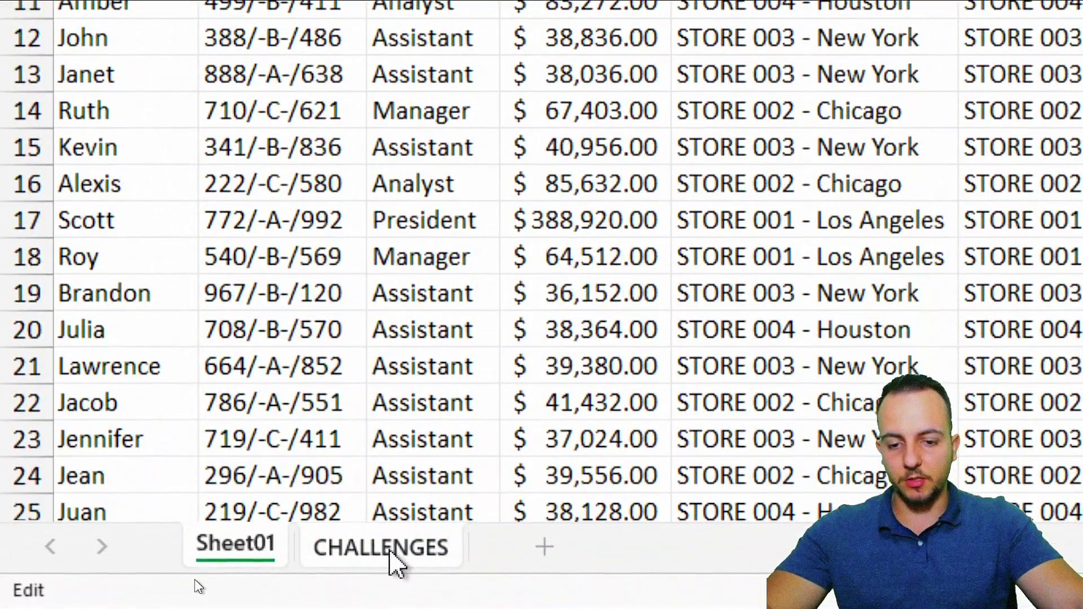
left_click(391, 552)
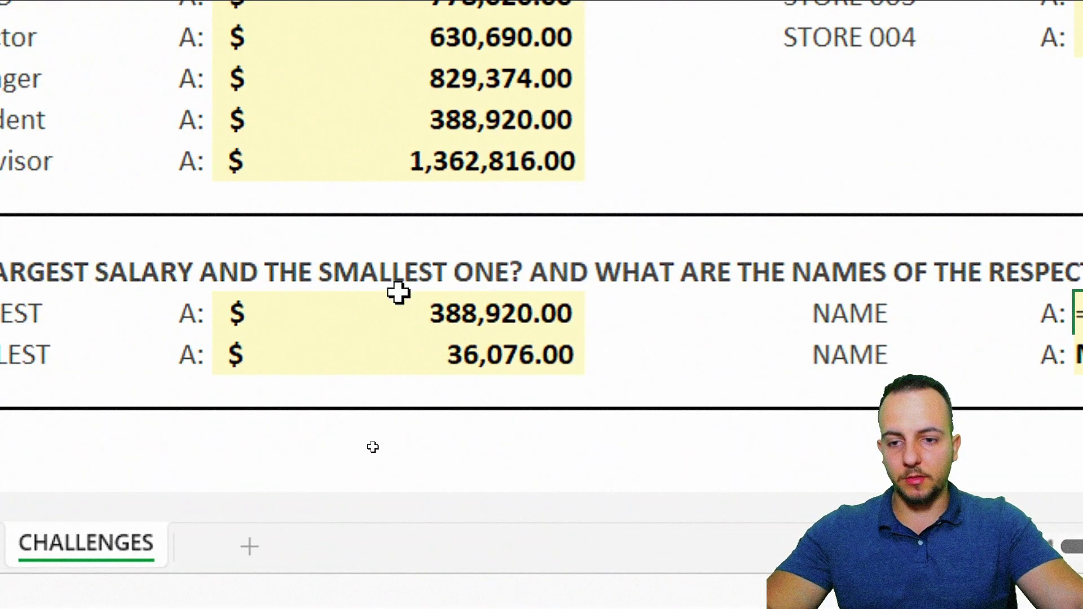
left_click(19, 308)
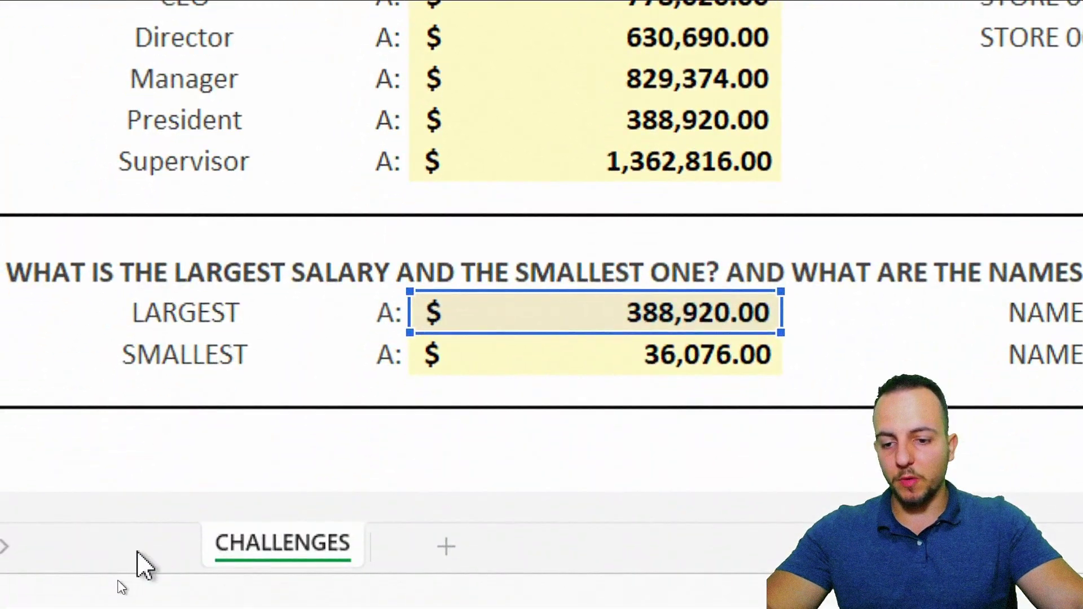
left_click(138, 558)
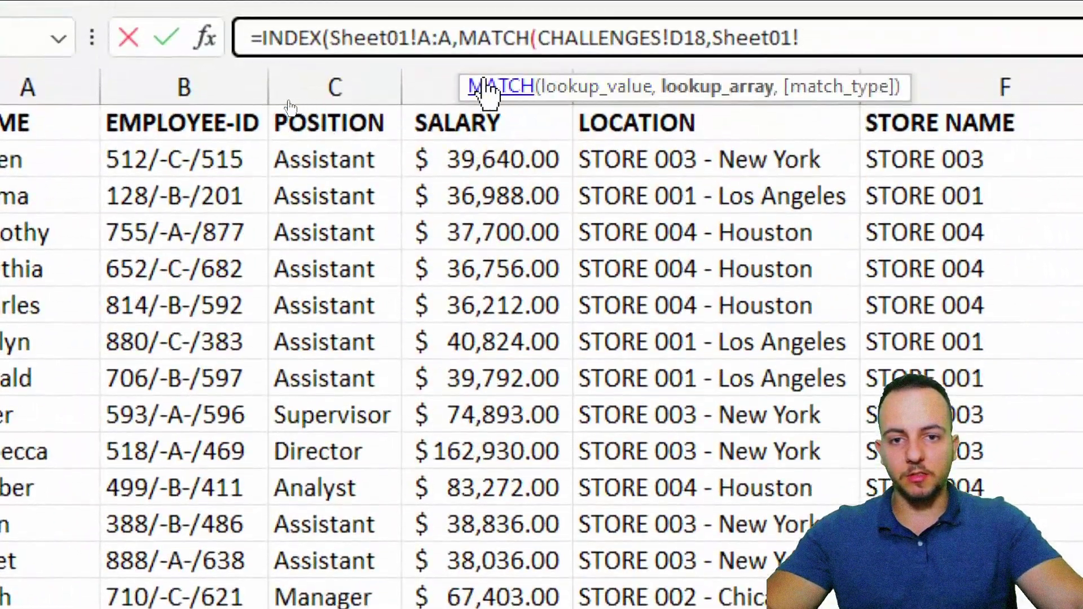
left_click(431, 87)
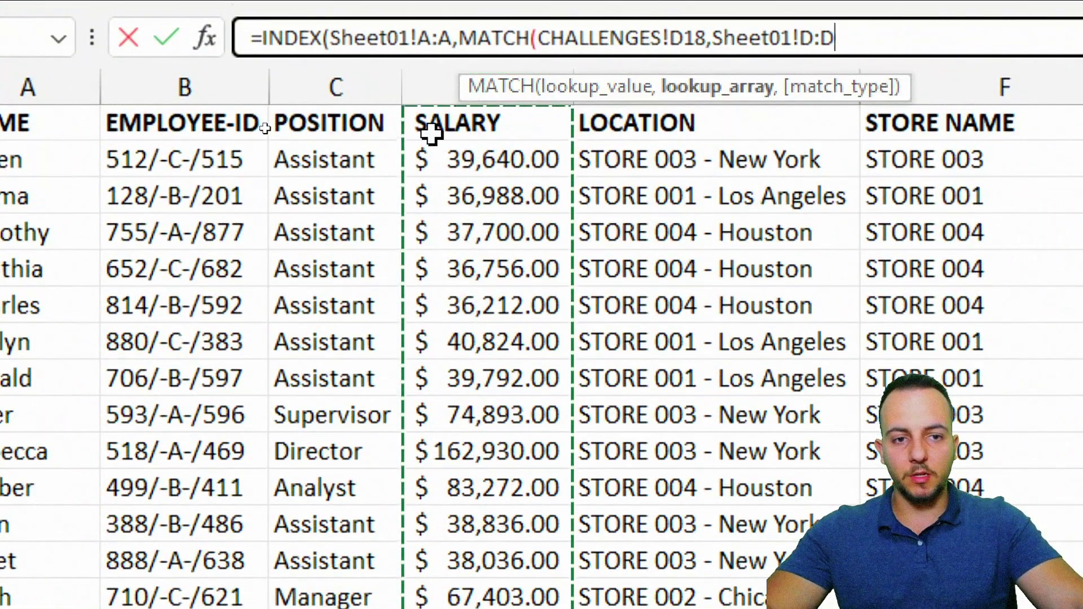
type(",")
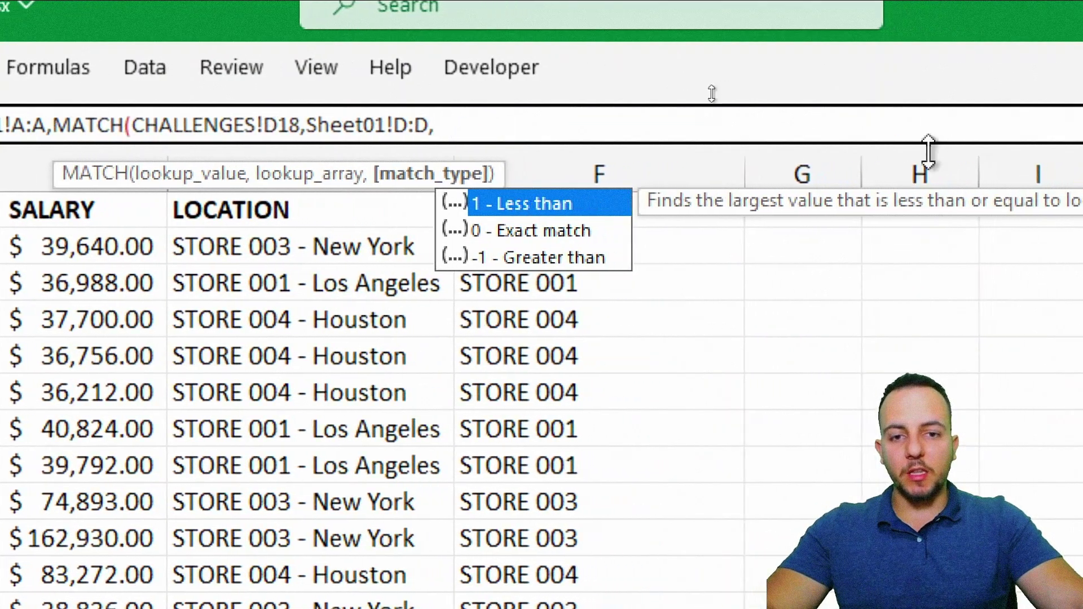
double_click(566, 240)
type(")")
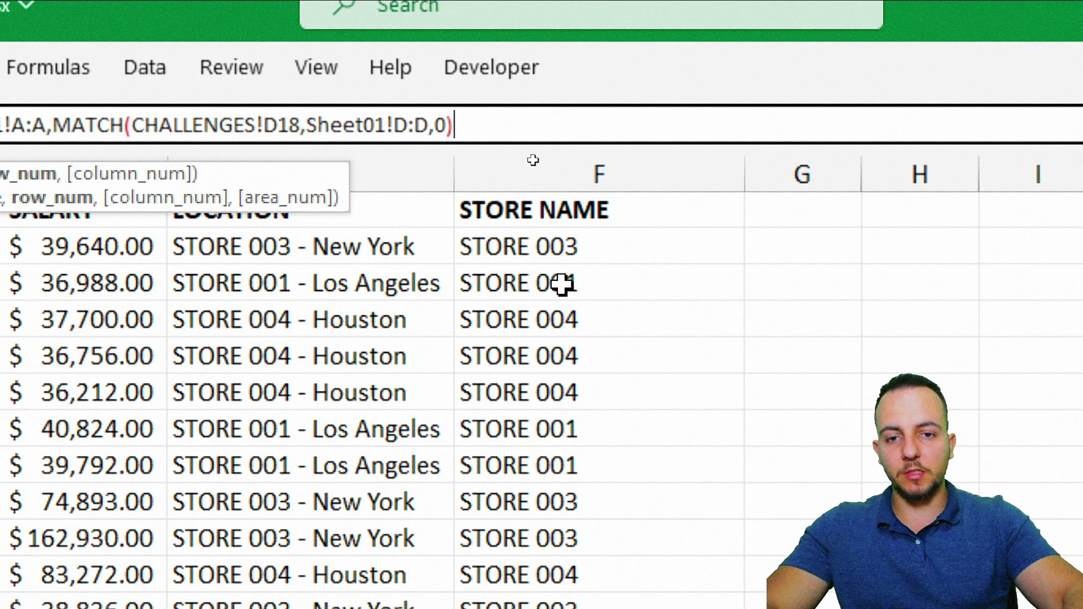
type(")")
key("Return")
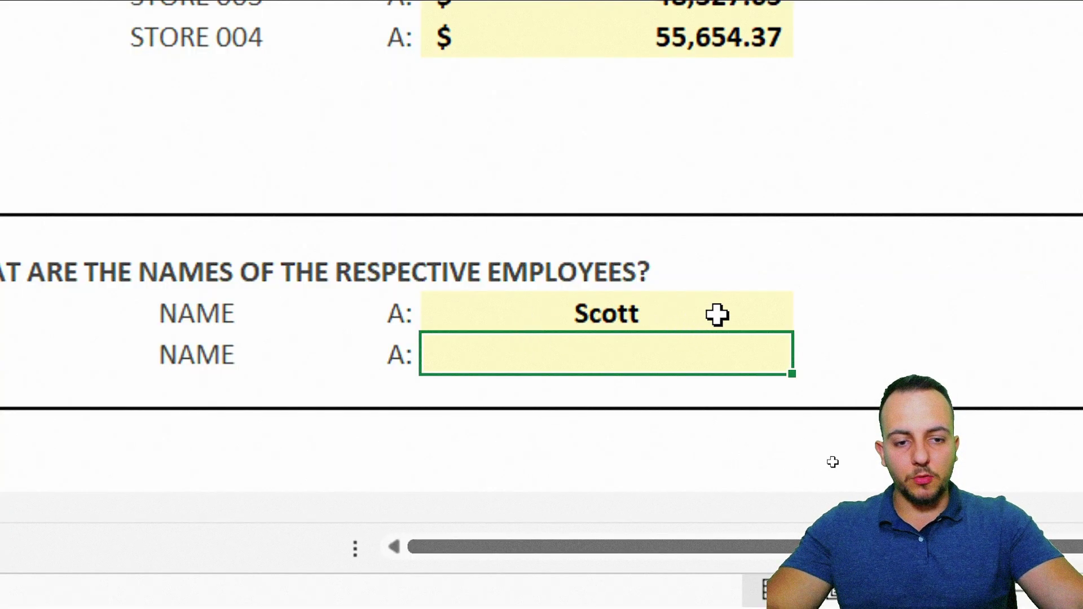
Fill the INDEX/MATCH formula from the LARGEST row's NAME answer cell down to the SMALLEST row's
left_click(772, 324)
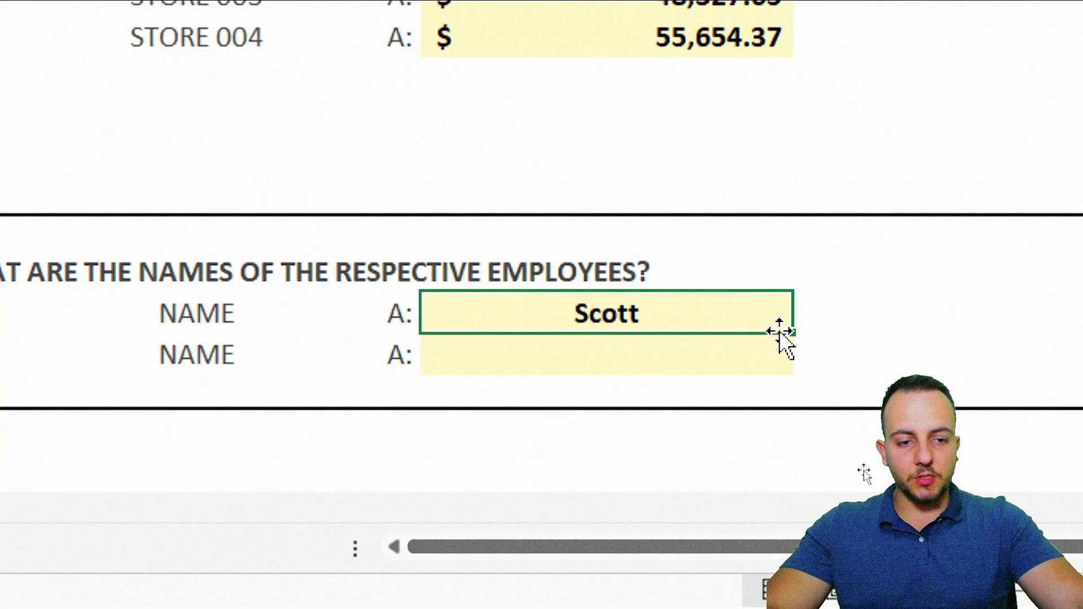
left_click_drag(790, 333, 781, 371)
left_click(681, 316)
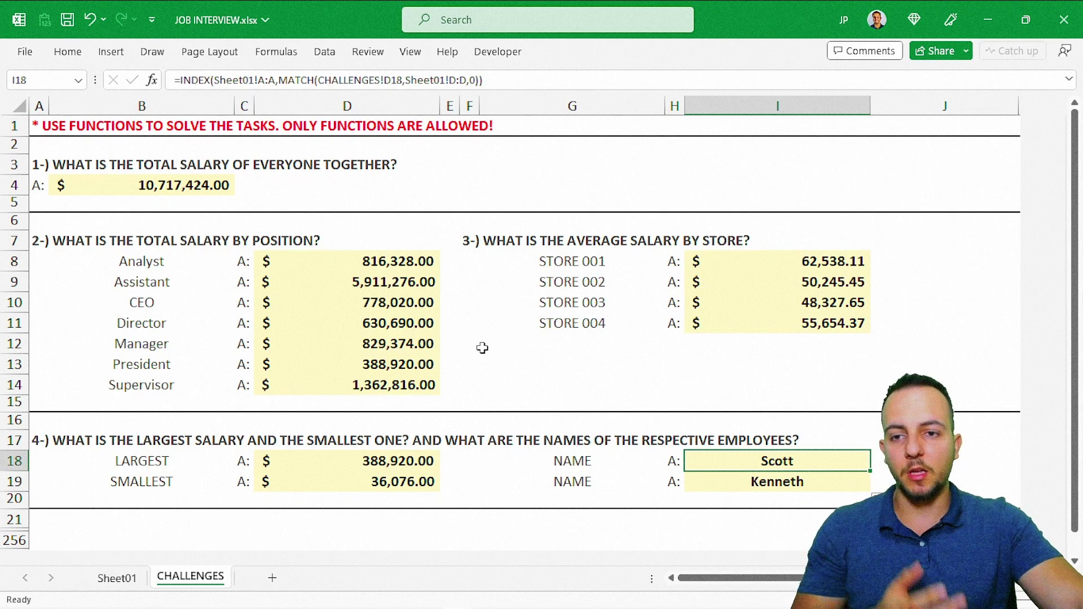
left_click(131, 577)
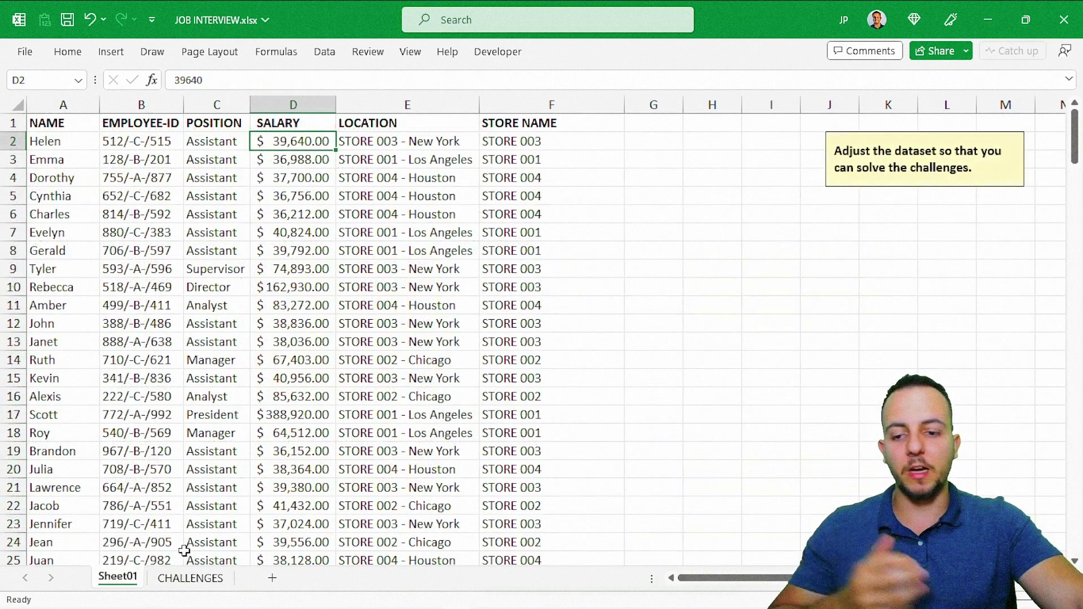
left_click(186, 578)
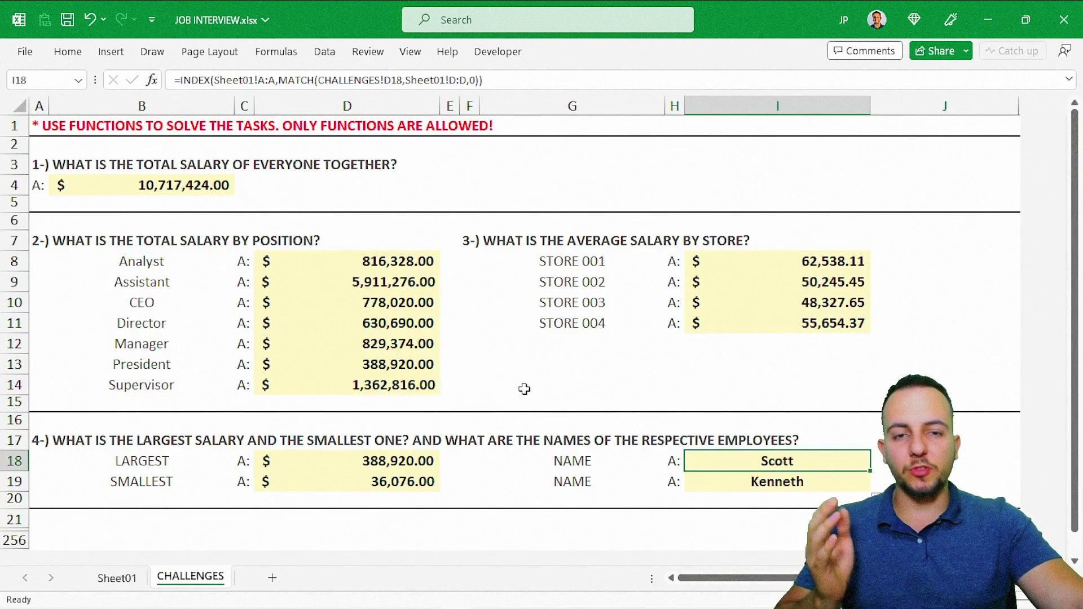